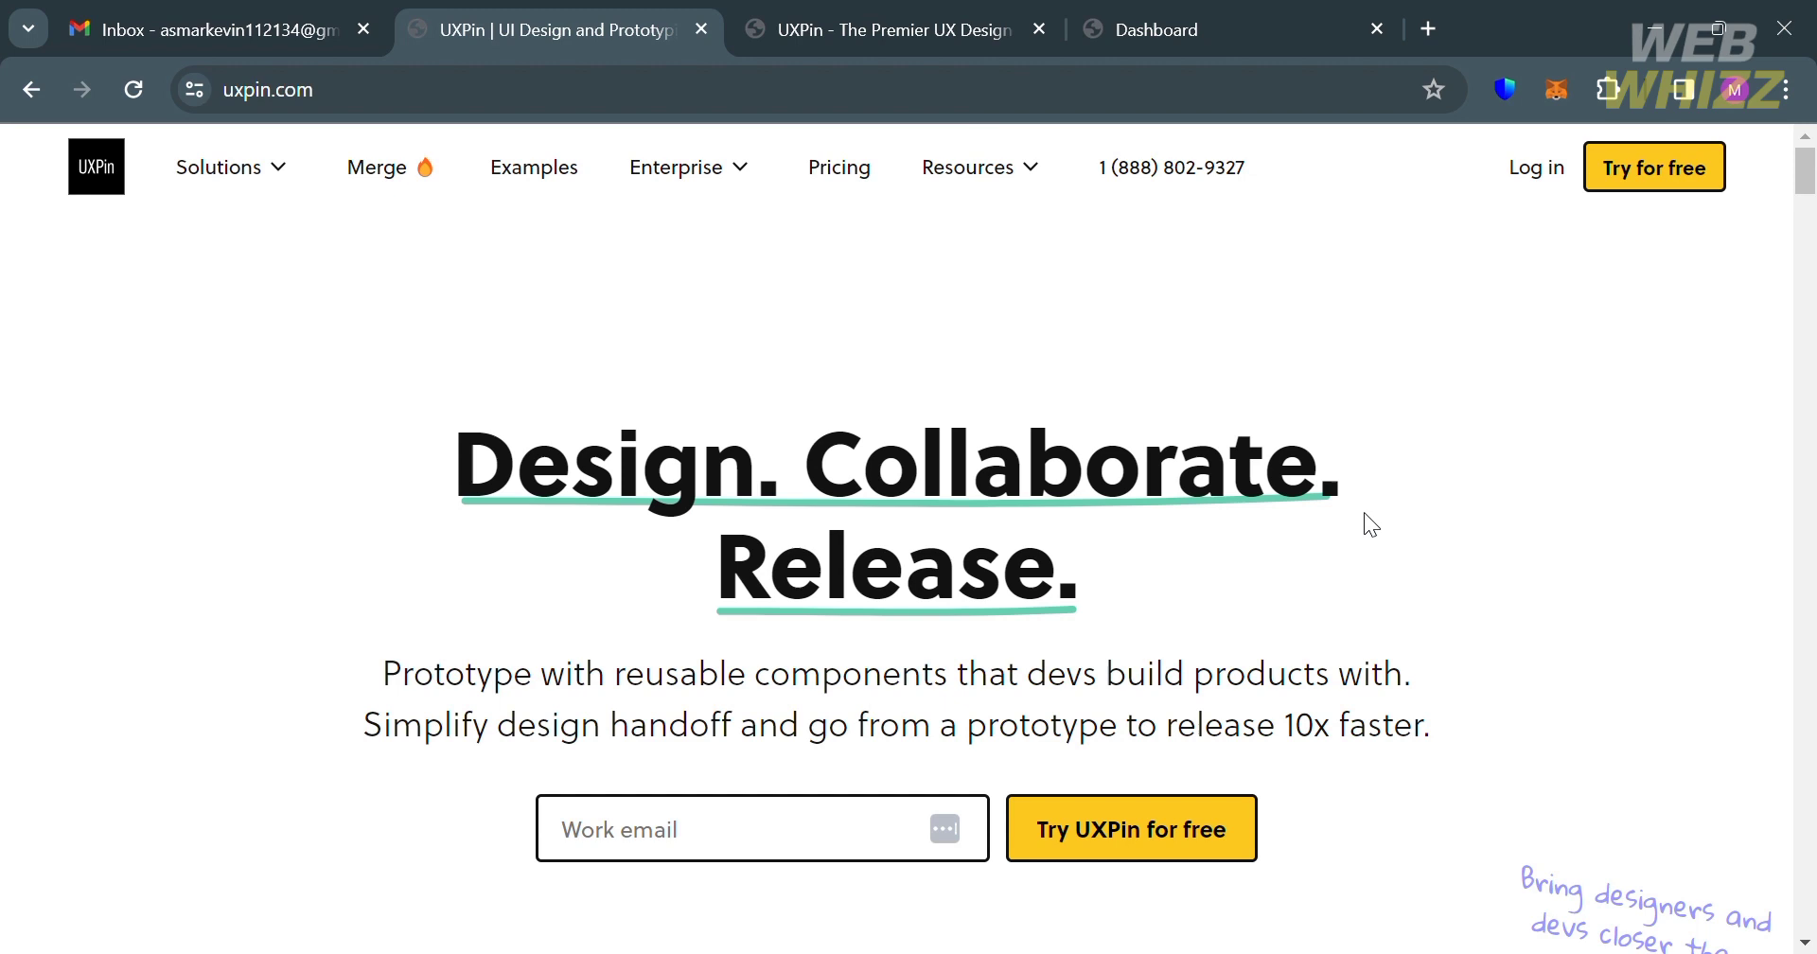
- Scroll through the home page's feature sections and close the chat greeting popup
{"action": "scroll", "coordinate": [1365, 514], "scroll_direction": "down", "scroll_amount": 6}
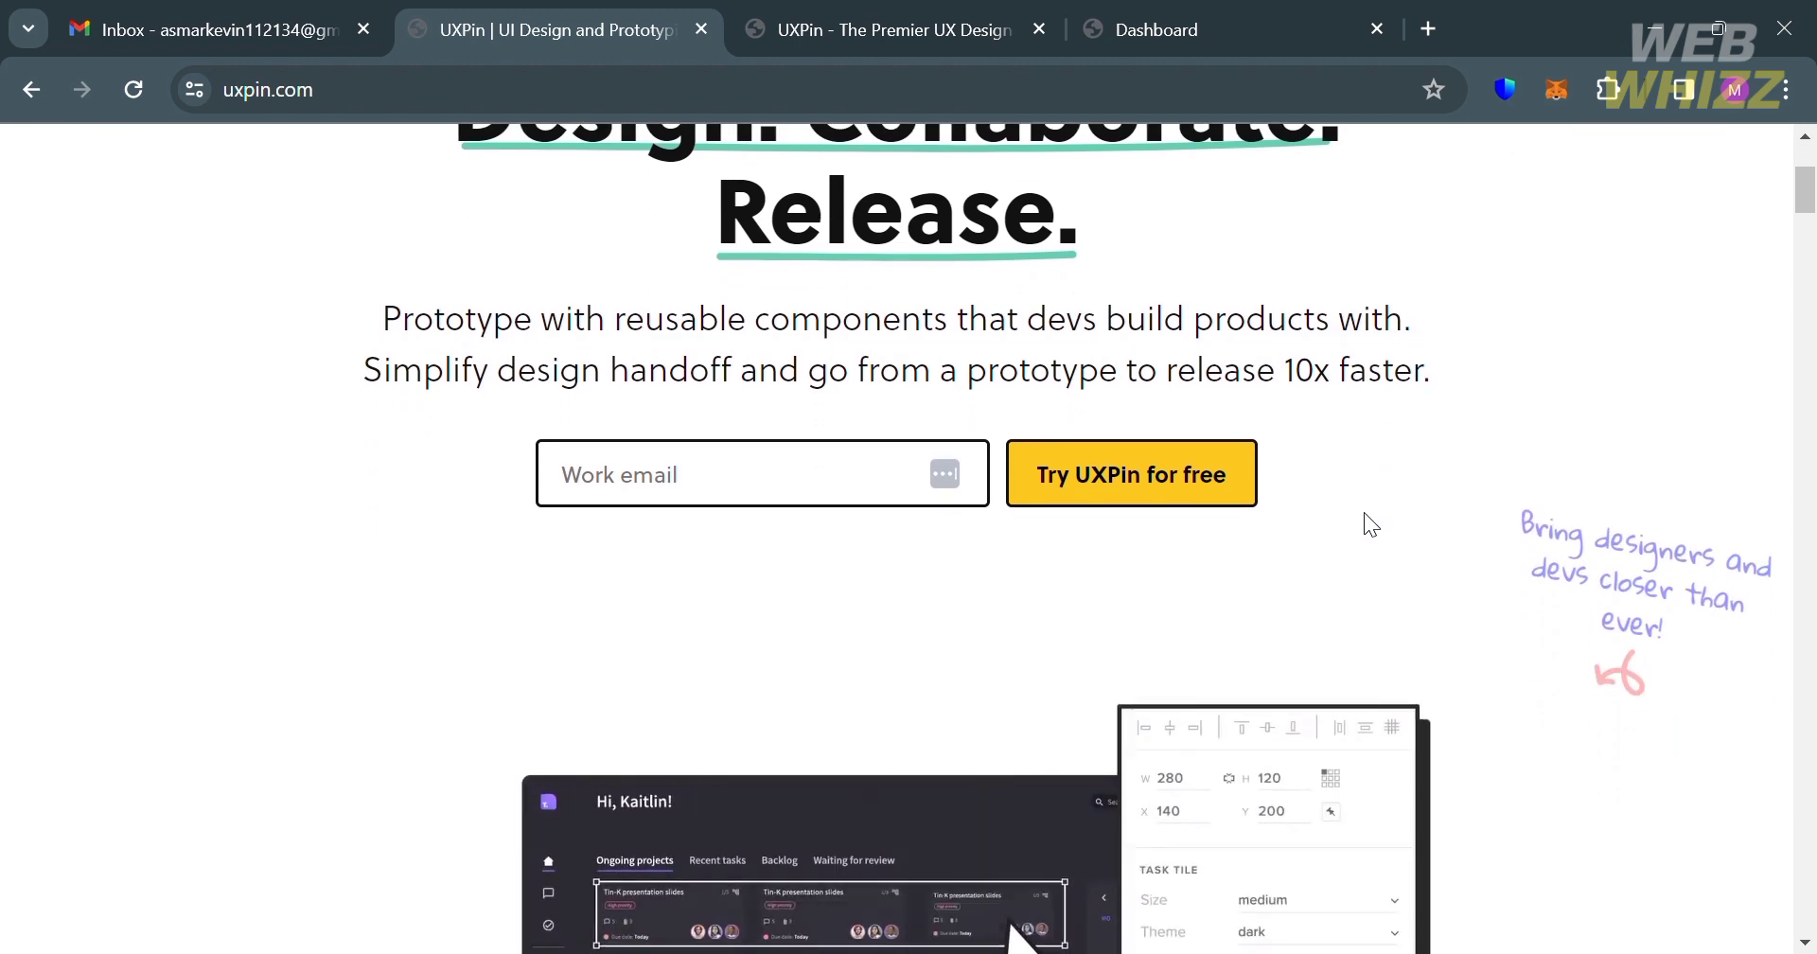
{"action": "scroll", "coordinate": [1365, 514], "scroll_direction": "down", "scroll_amount": 3}
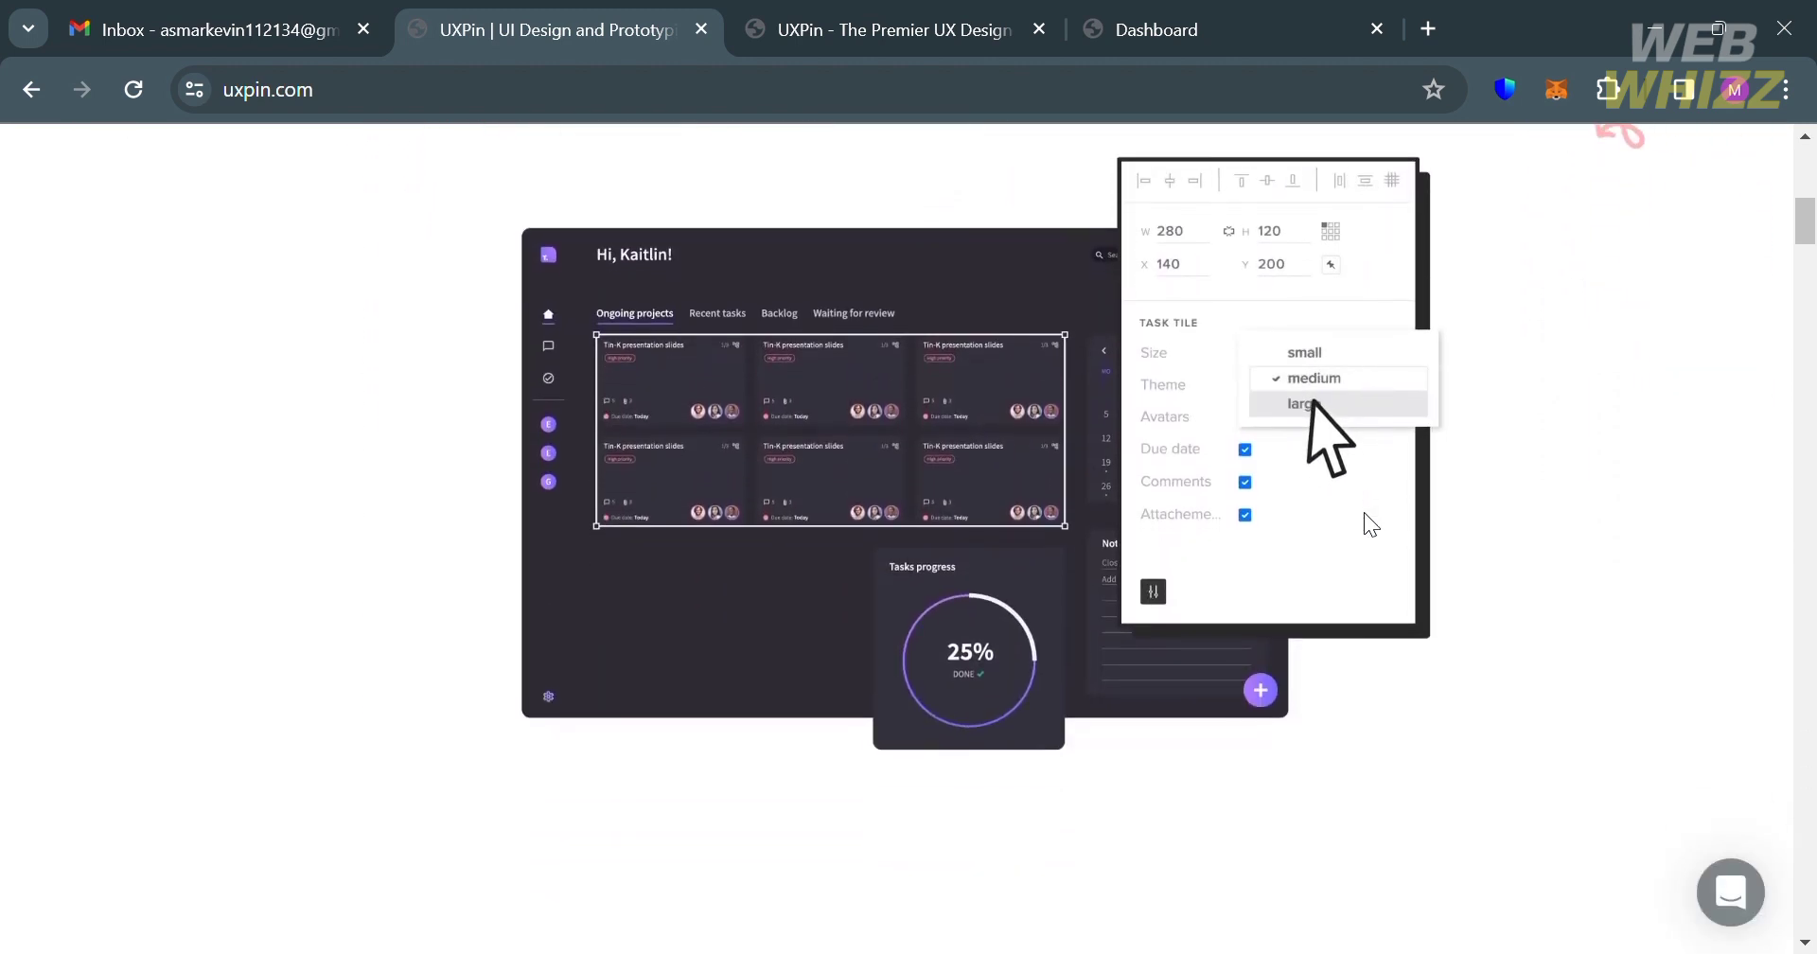
{"action": "scroll", "coordinate": [1555, 514], "scroll_direction": "down", "scroll_amount": 3}
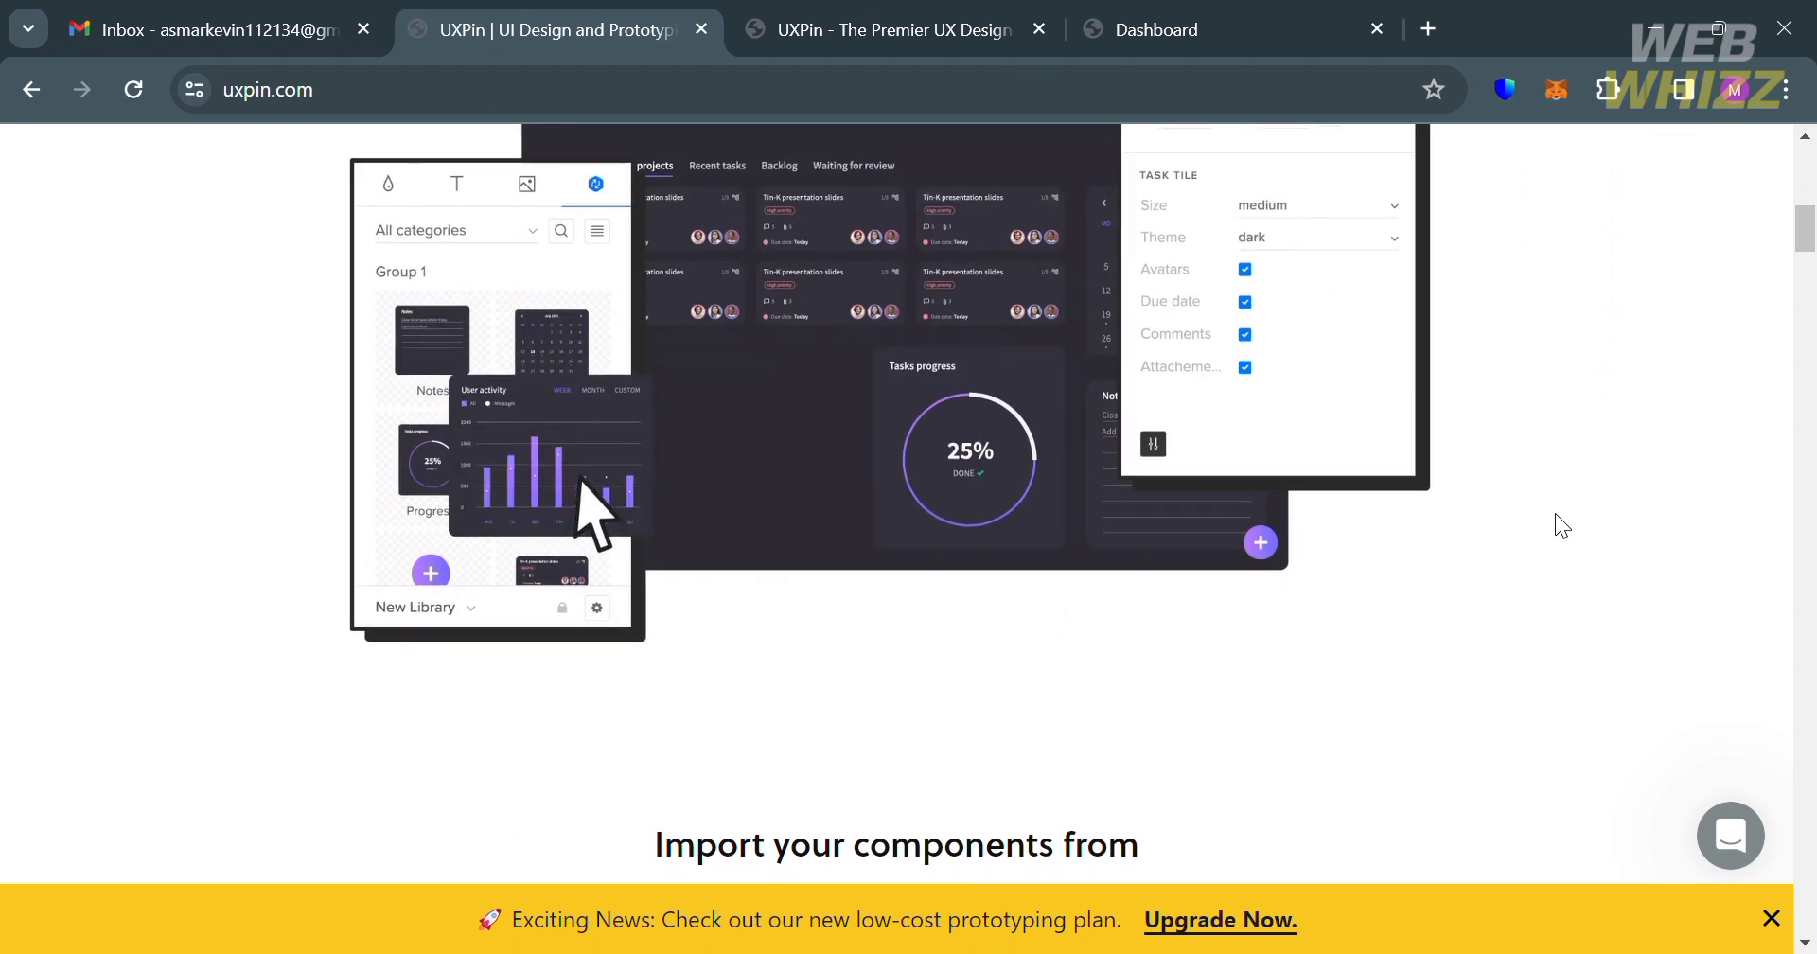
{"action": "scroll", "coordinate": [1555, 515], "scroll_direction": "down", "scroll_amount": 3}
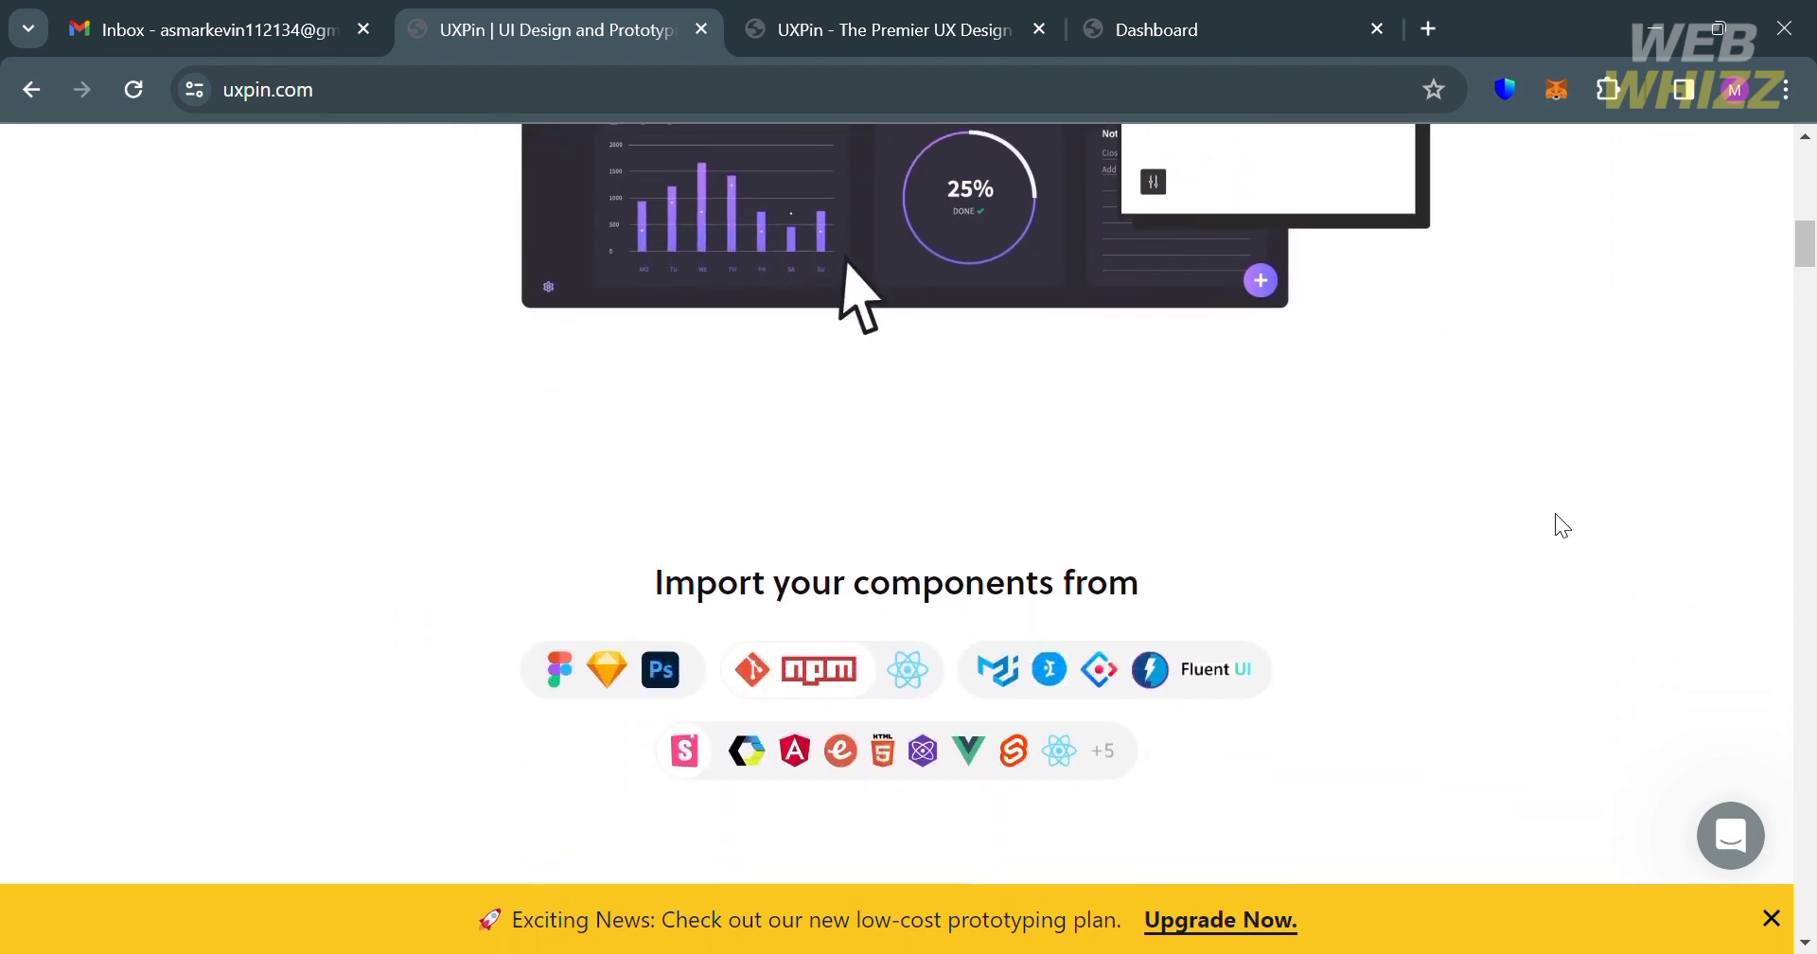
{"action": "scroll", "coordinate": [1555, 514], "scroll_direction": "down", "scroll_amount": 6}
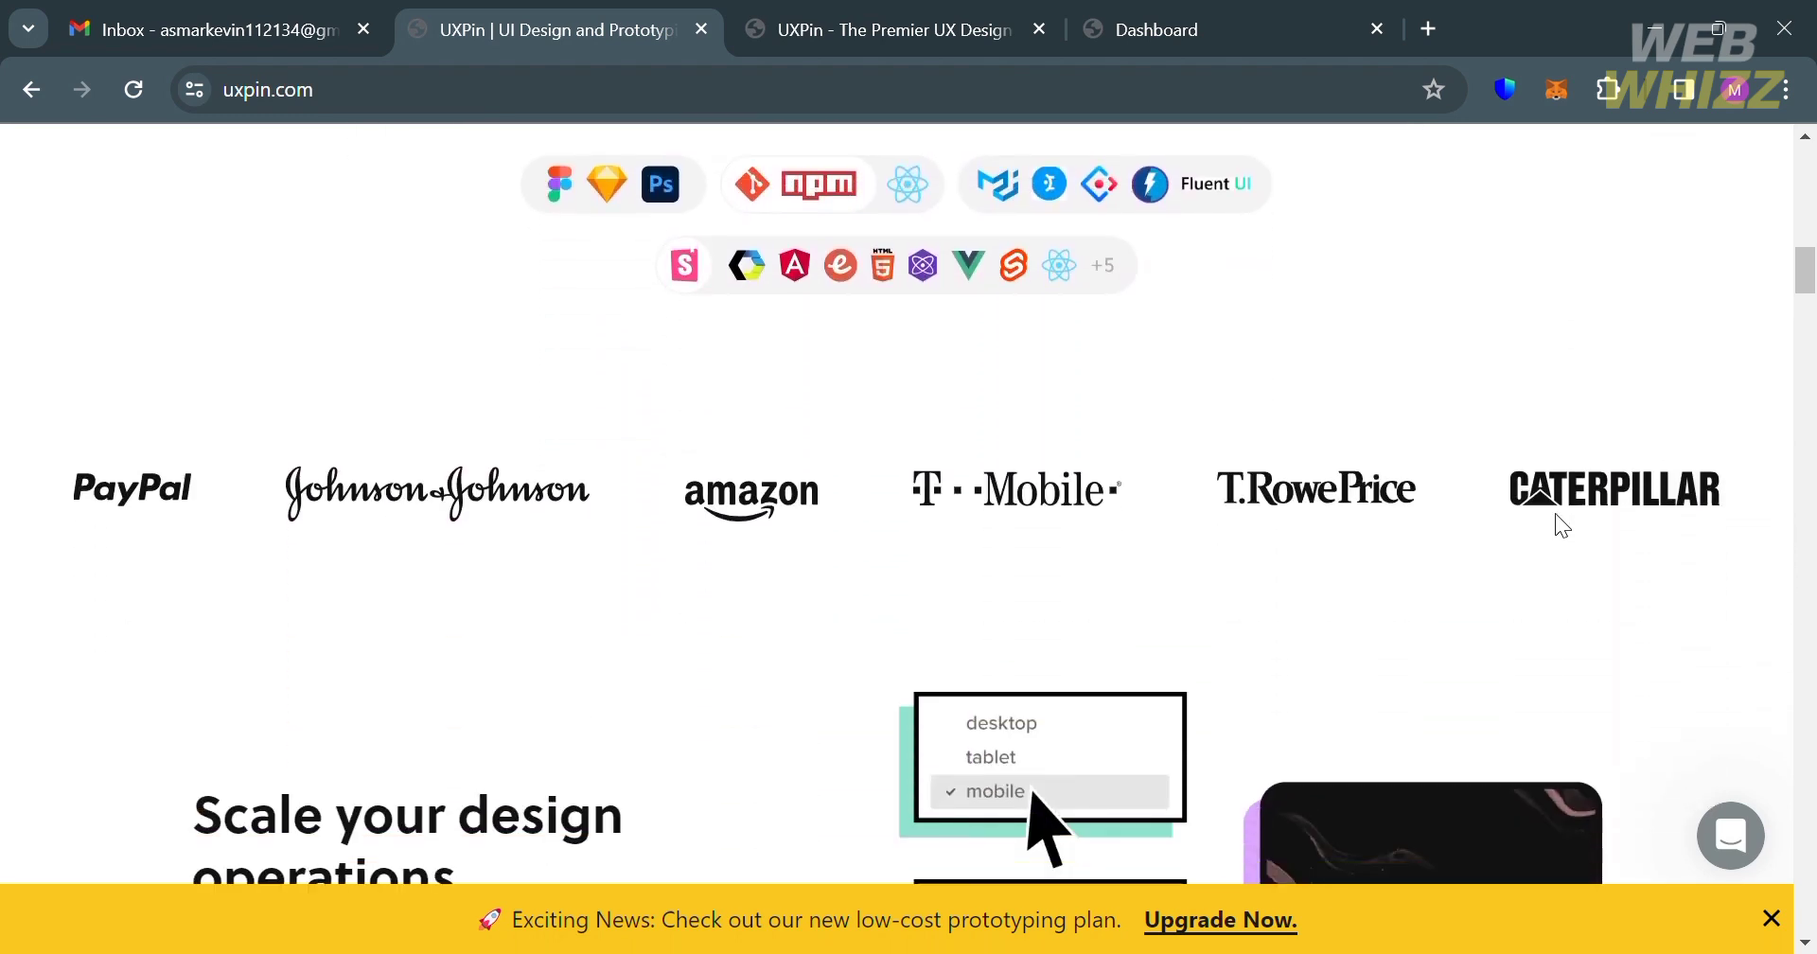
{"action": "scroll", "coordinate": [1555, 515], "scroll_direction": "down", "scroll_amount": 5}
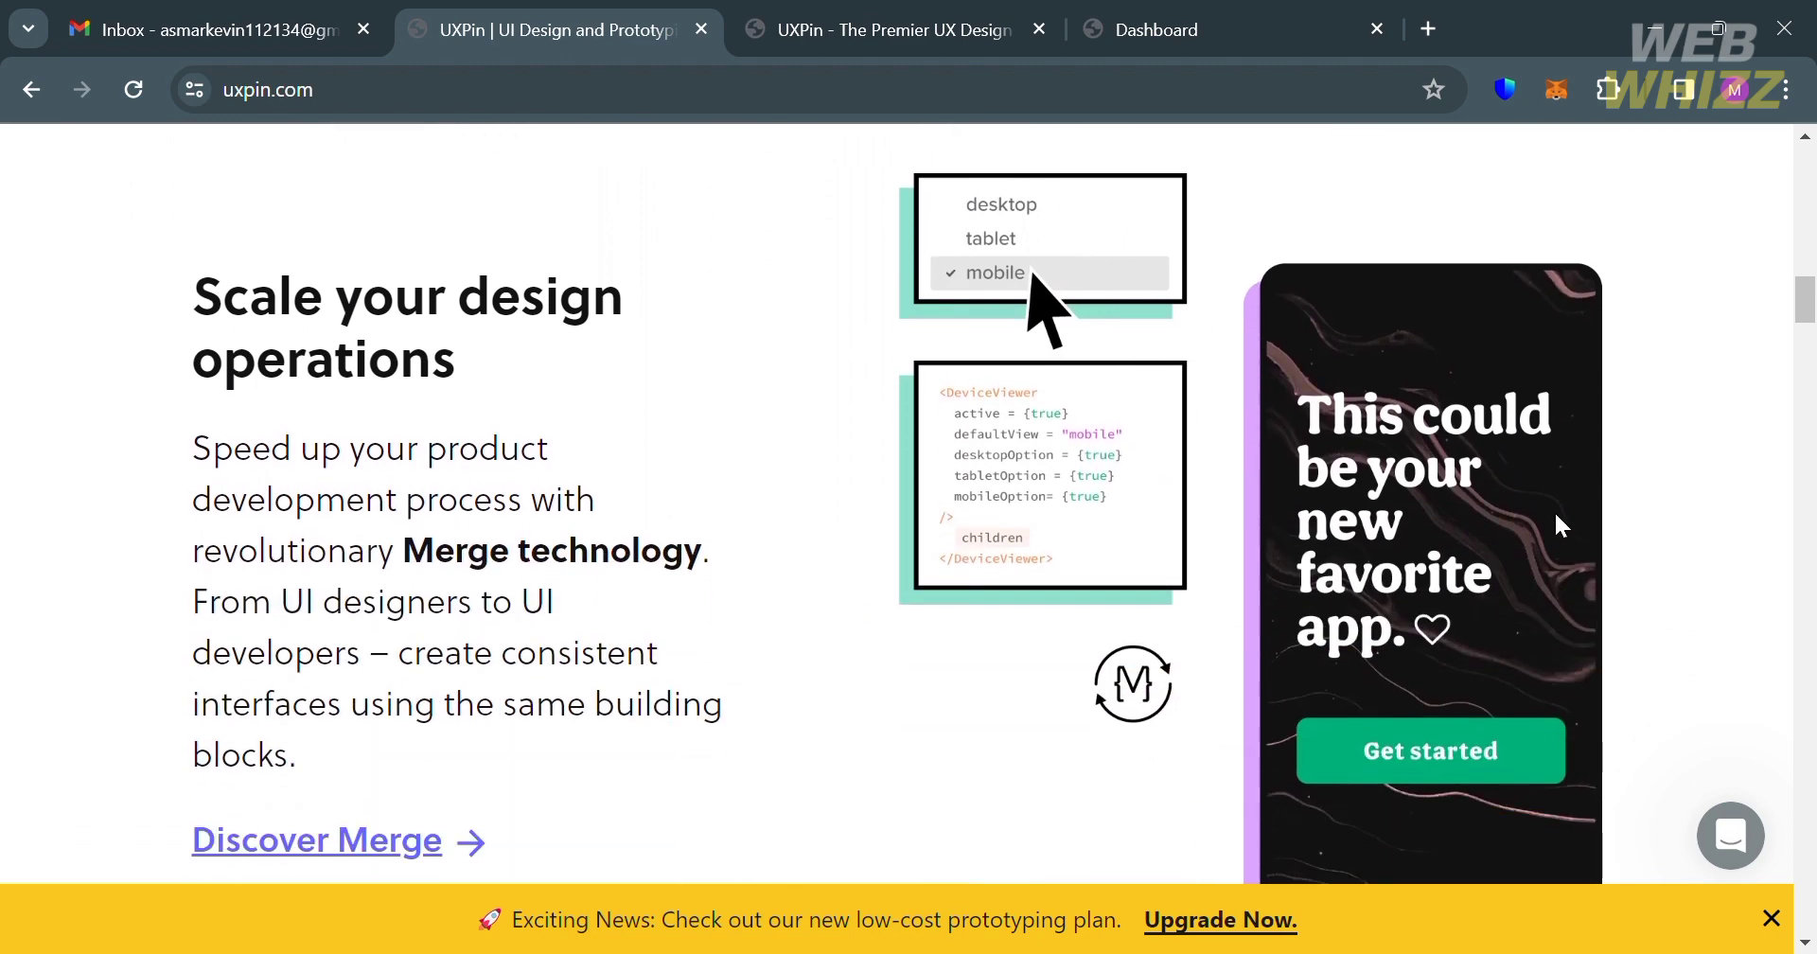
{"action": "scroll", "coordinate": [1555, 515], "scroll_direction": "down", "scroll_amount": 6}
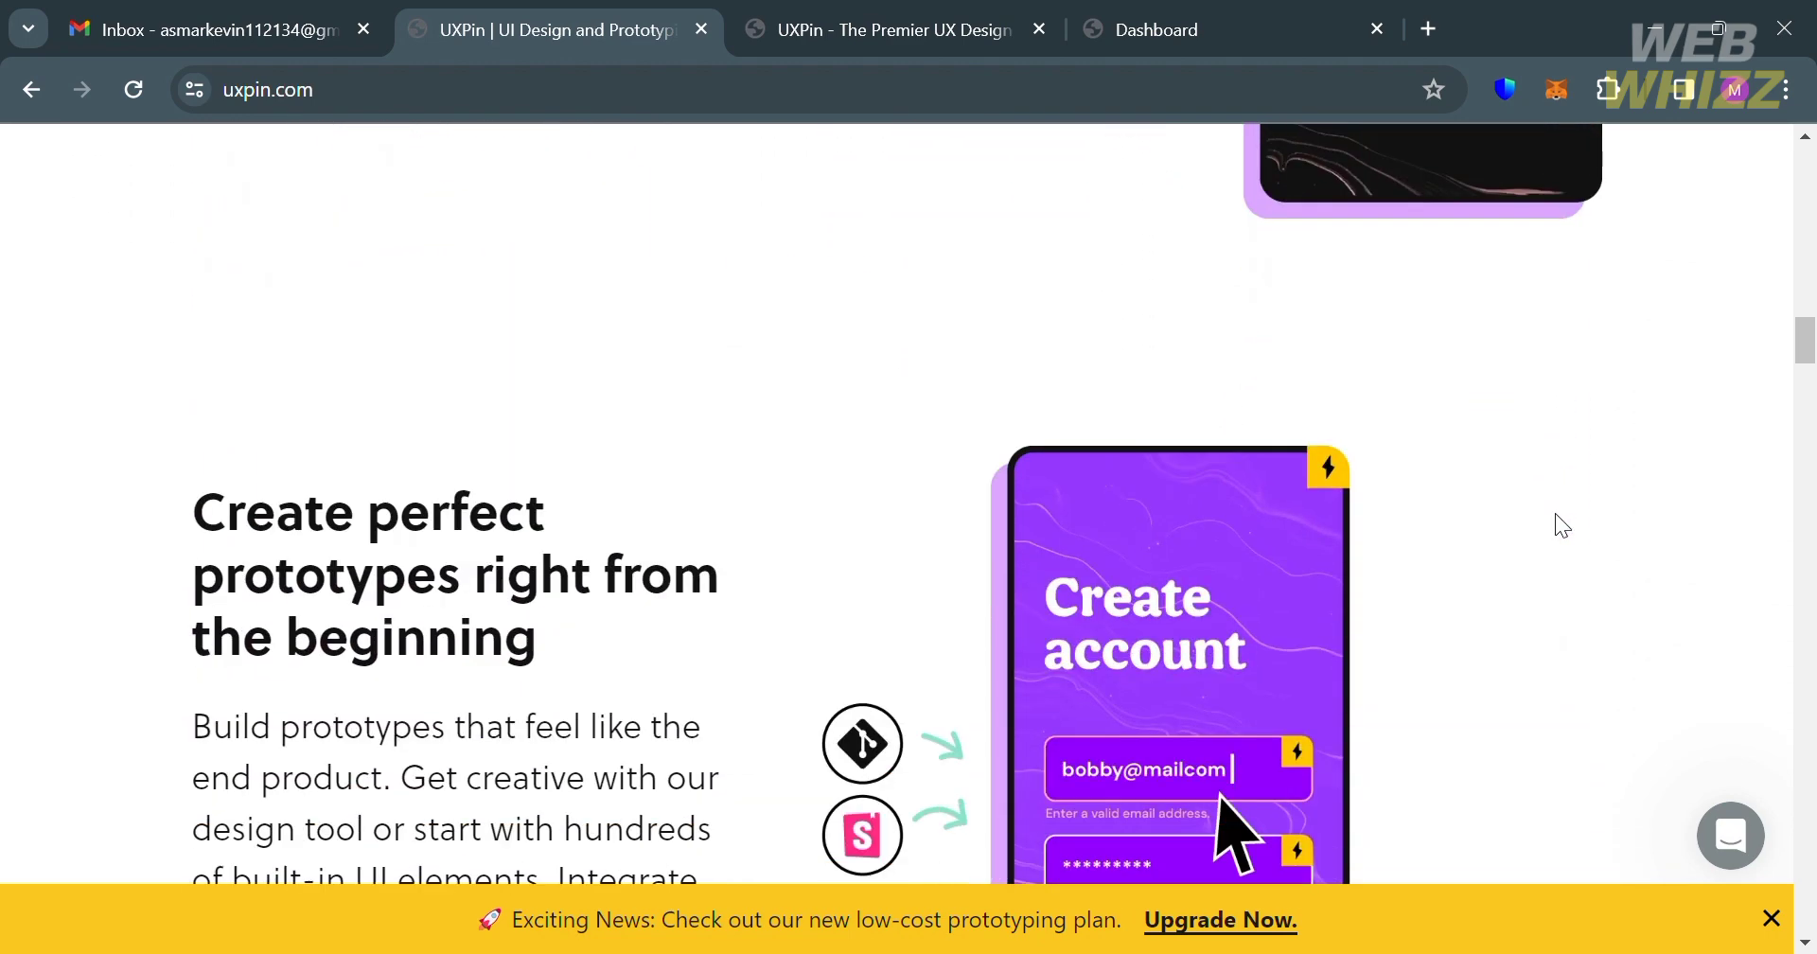
{"action": "scroll", "coordinate": [1554, 513], "scroll_direction": "down", "scroll_amount": 9}
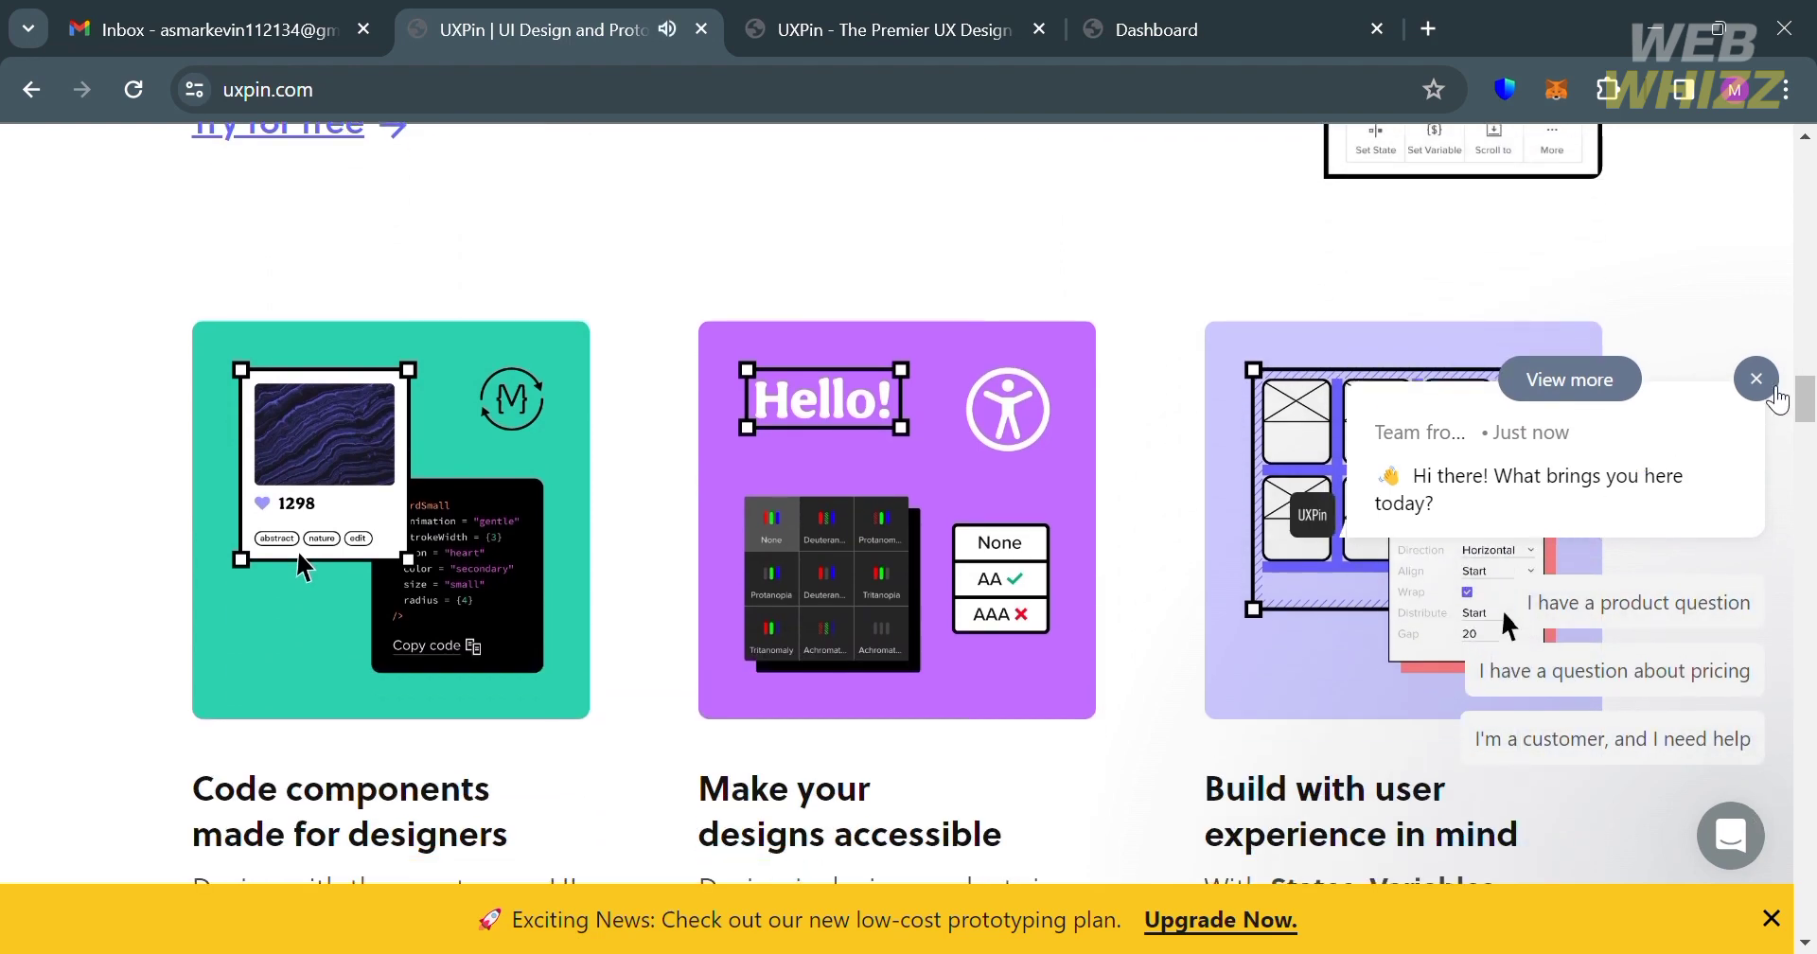
{"action": "left_click", "coordinate": [1767, 387]}
- Dismiss the Exciting News promo banner and scroll back up to the headline
{"action": "scroll", "coordinate": [1614, 724], "scroll_direction": "down", "scroll_amount": 5}
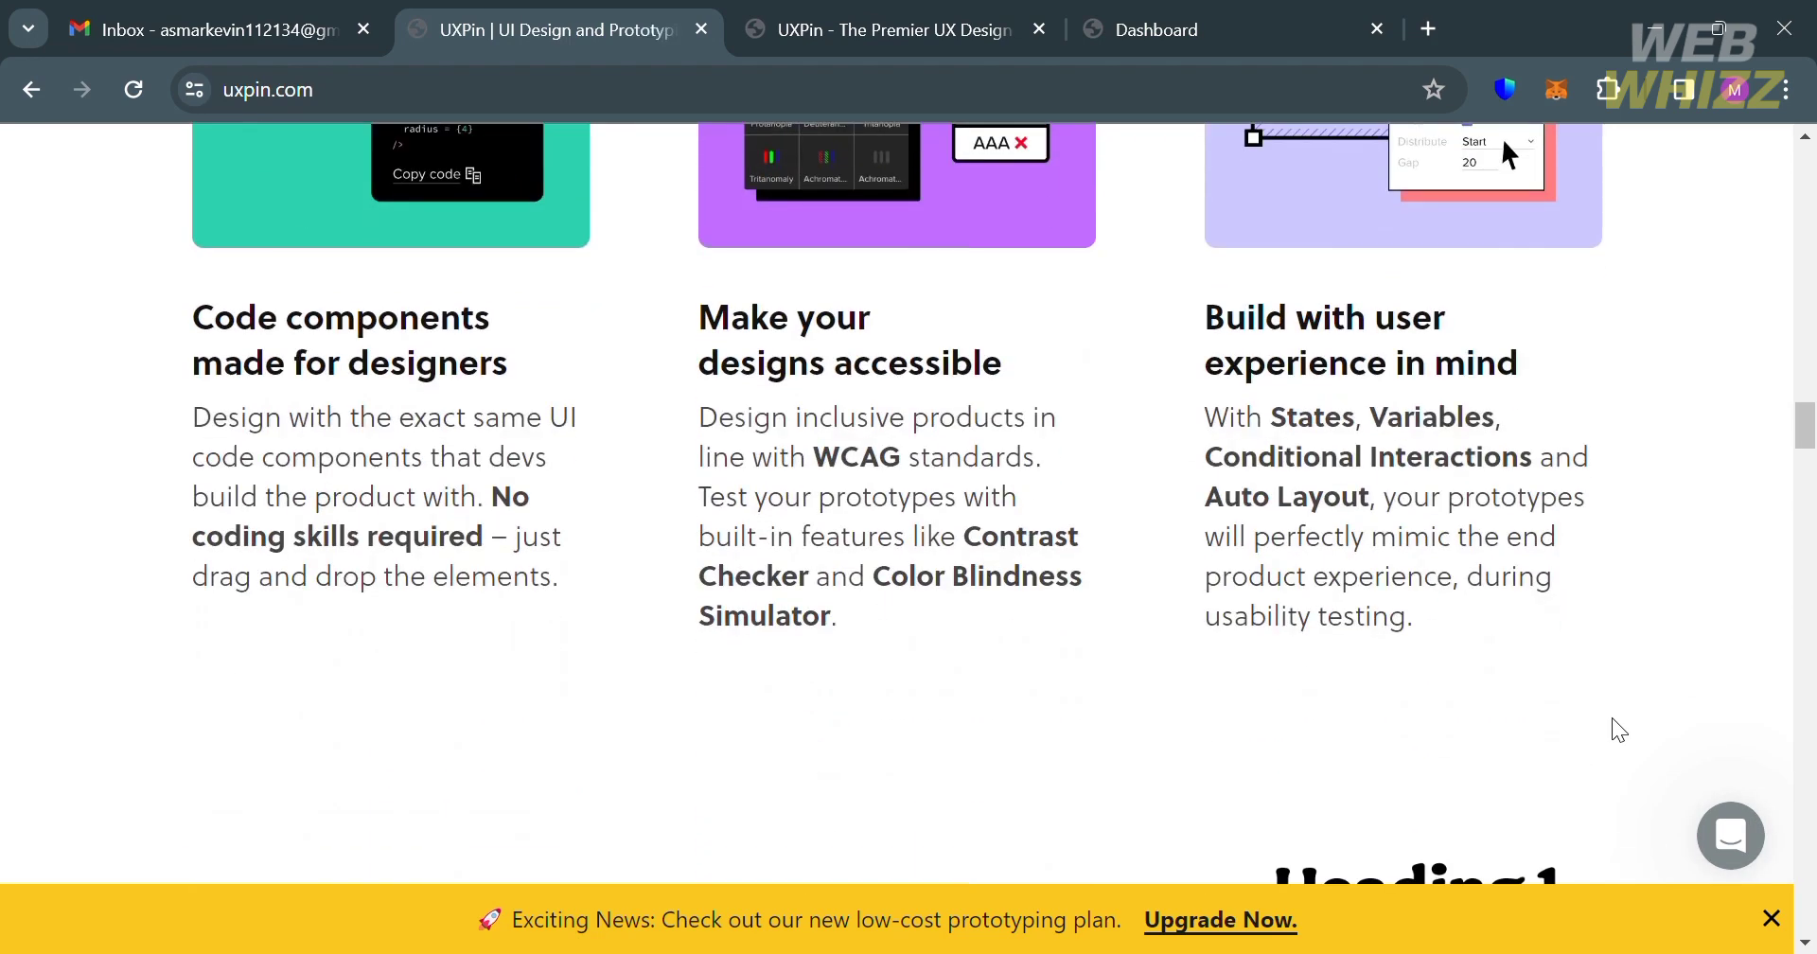
{"action": "scroll", "coordinate": [1614, 724], "scroll_direction": "down", "scroll_amount": 2}
{"action": "scroll", "coordinate": [1612, 718], "scroll_direction": "down", "scroll_amount": 12}
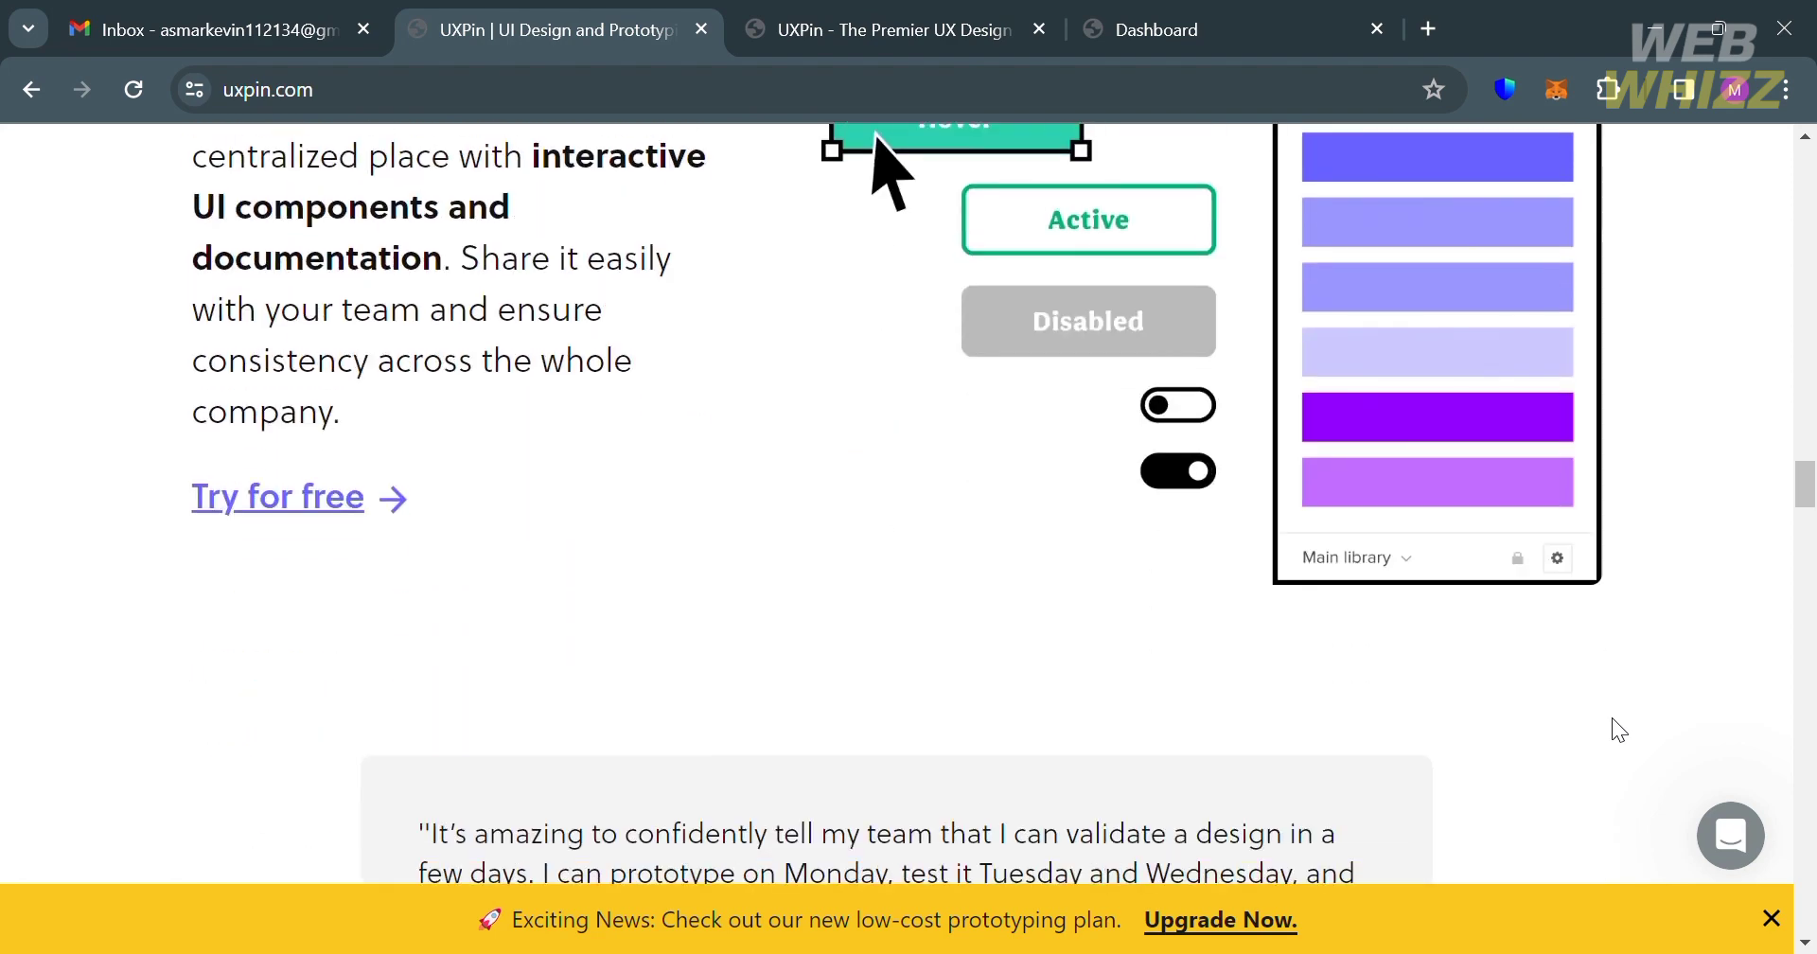
{"action": "scroll", "coordinate": [1612, 718], "scroll_direction": "down", "scroll_amount": 1}
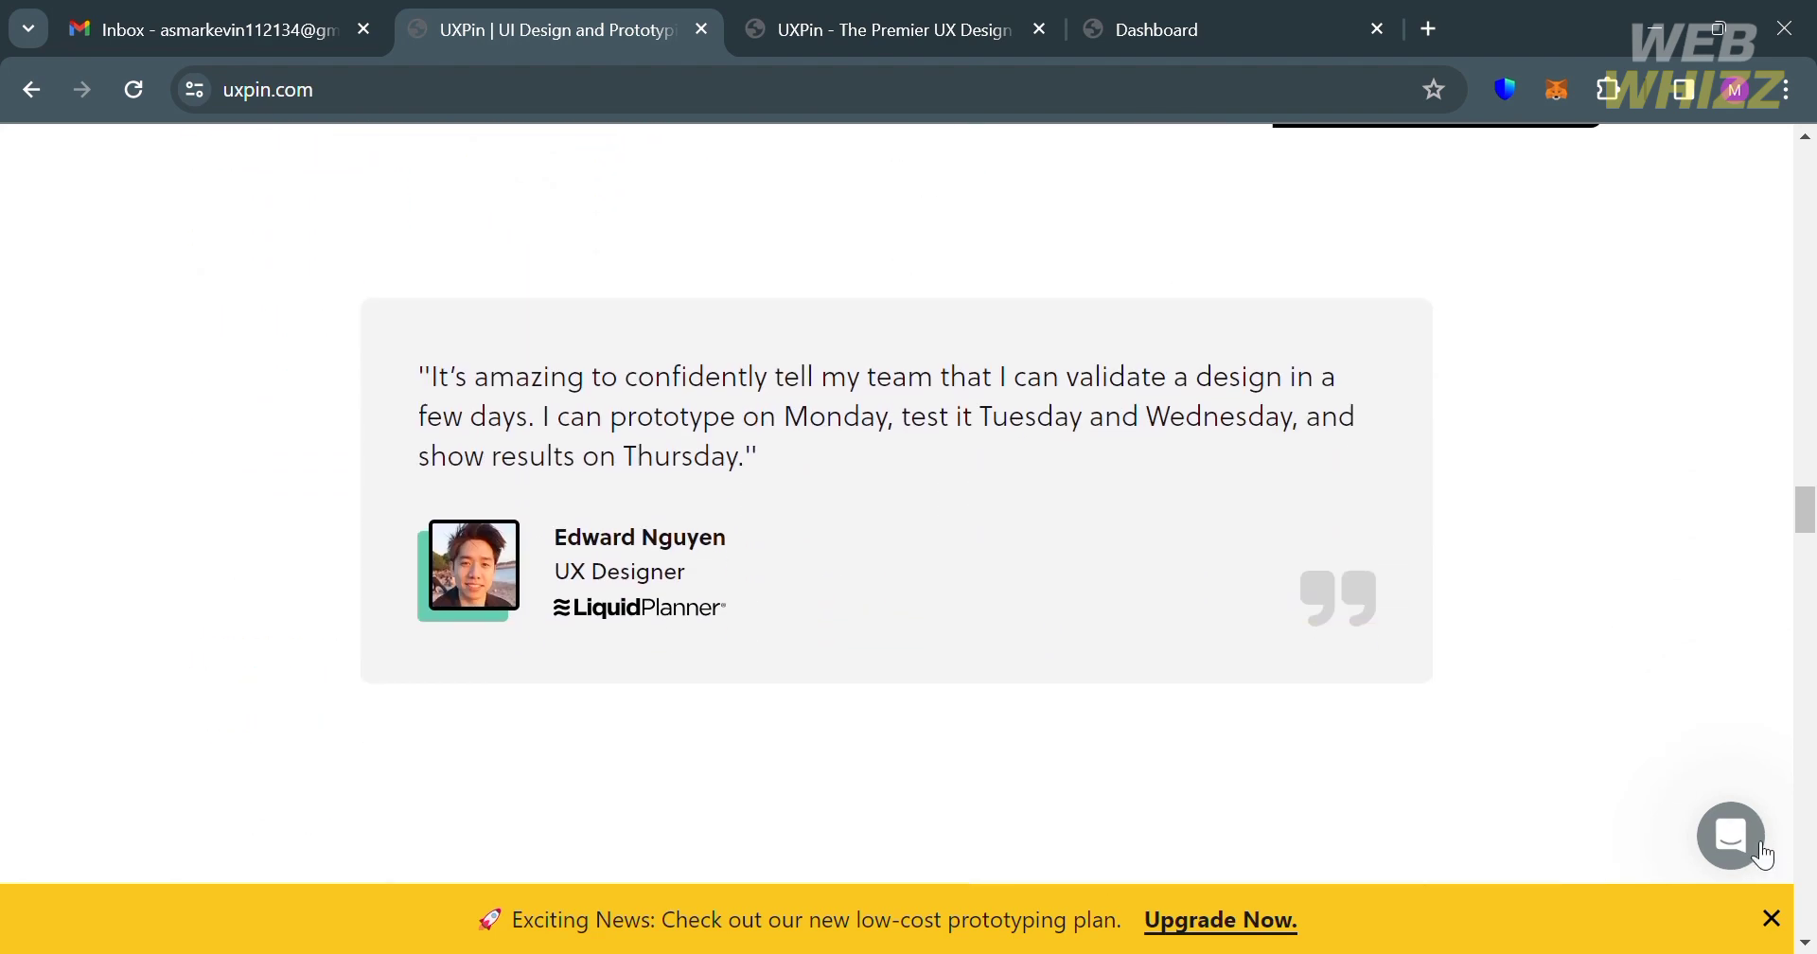
{"action": "left_click", "coordinate": [1776, 921]}
{"action": "scroll", "coordinate": [1603, 792], "scroll_direction": "down", "scroll_amount": 12}
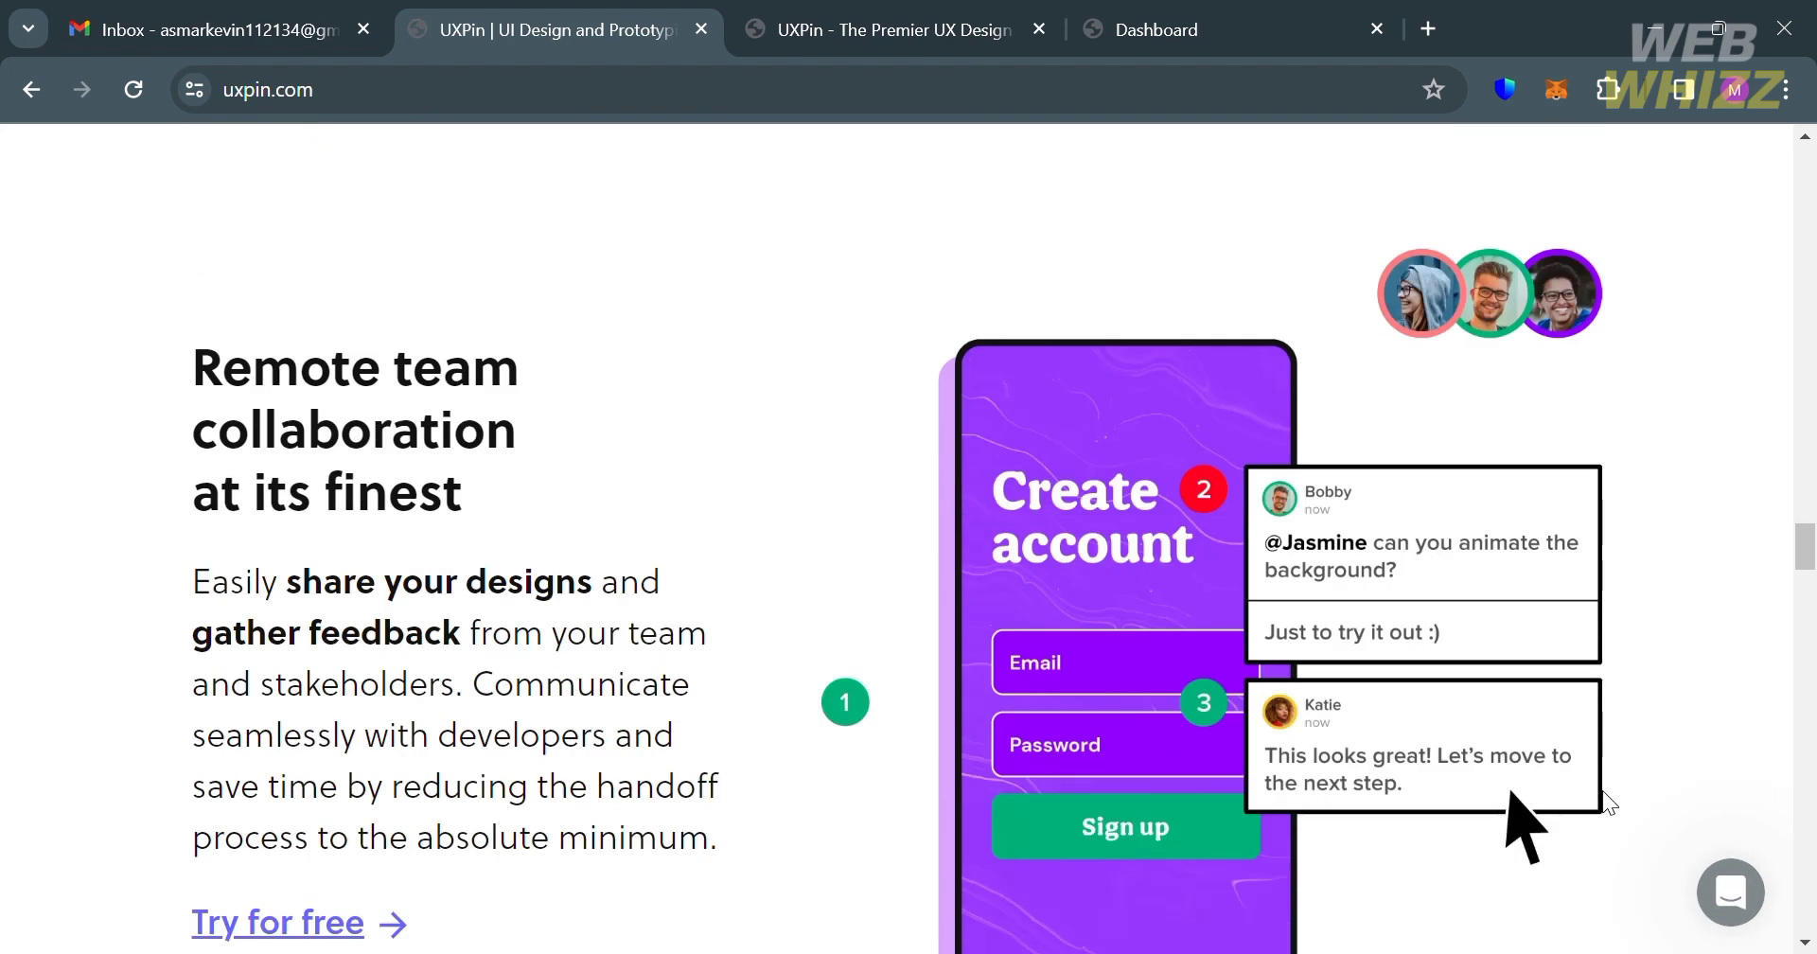
{"action": "scroll", "coordinate": [1604, 792], "scroll_direction": "down", "scroll_amount": 11}
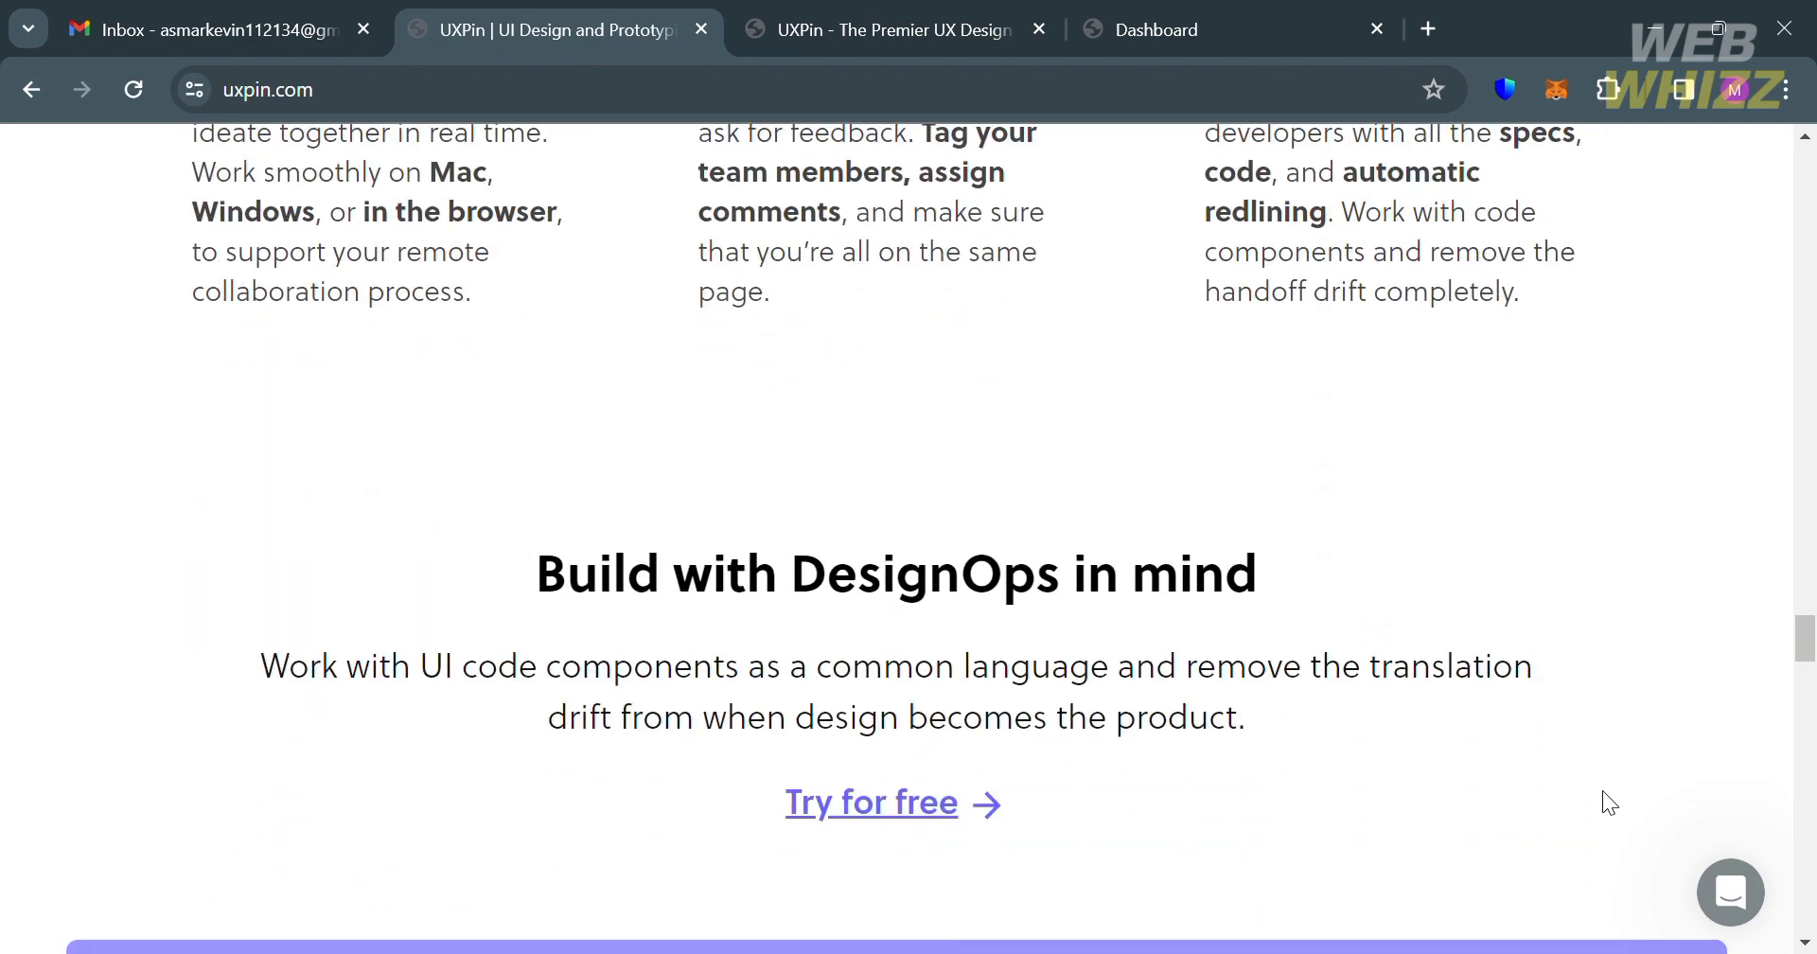
{"action": "scroll", "coordinate": [1643, 706], "scroll_direction": "down", "scroll_amount": 16}
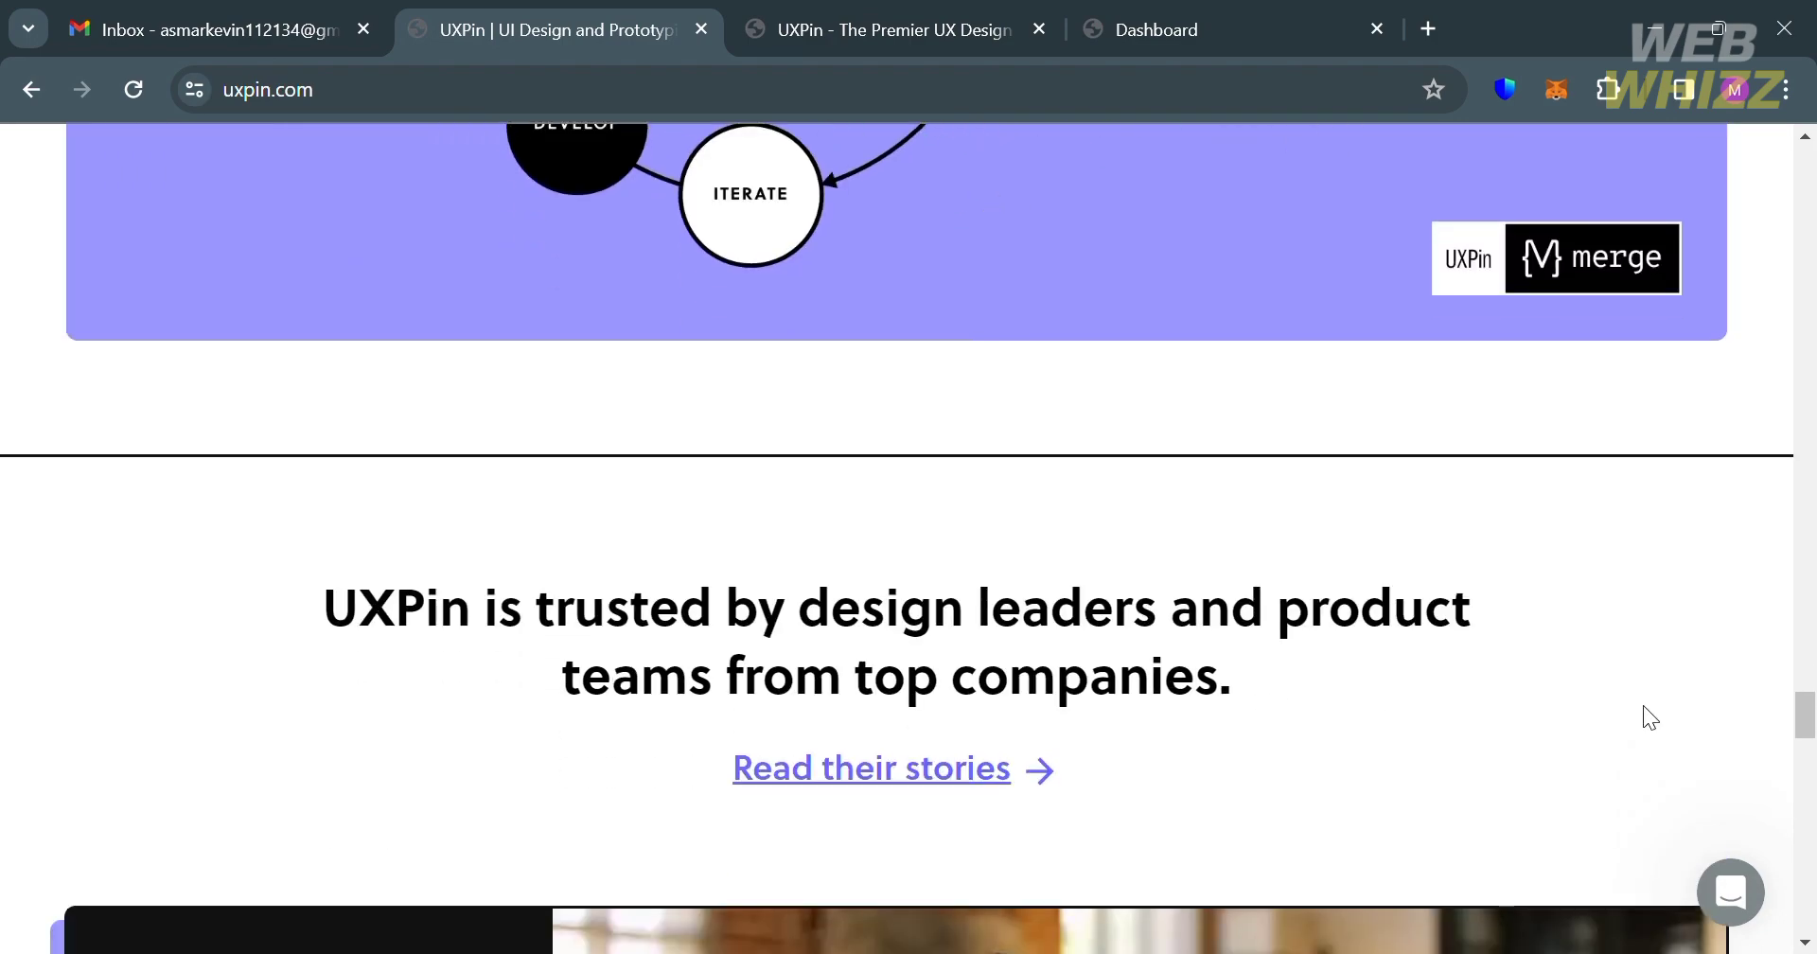
{"action": "scroll", "coordinate": [1644, 718], "scroll_direction": "down", "scroll_amount": 20}
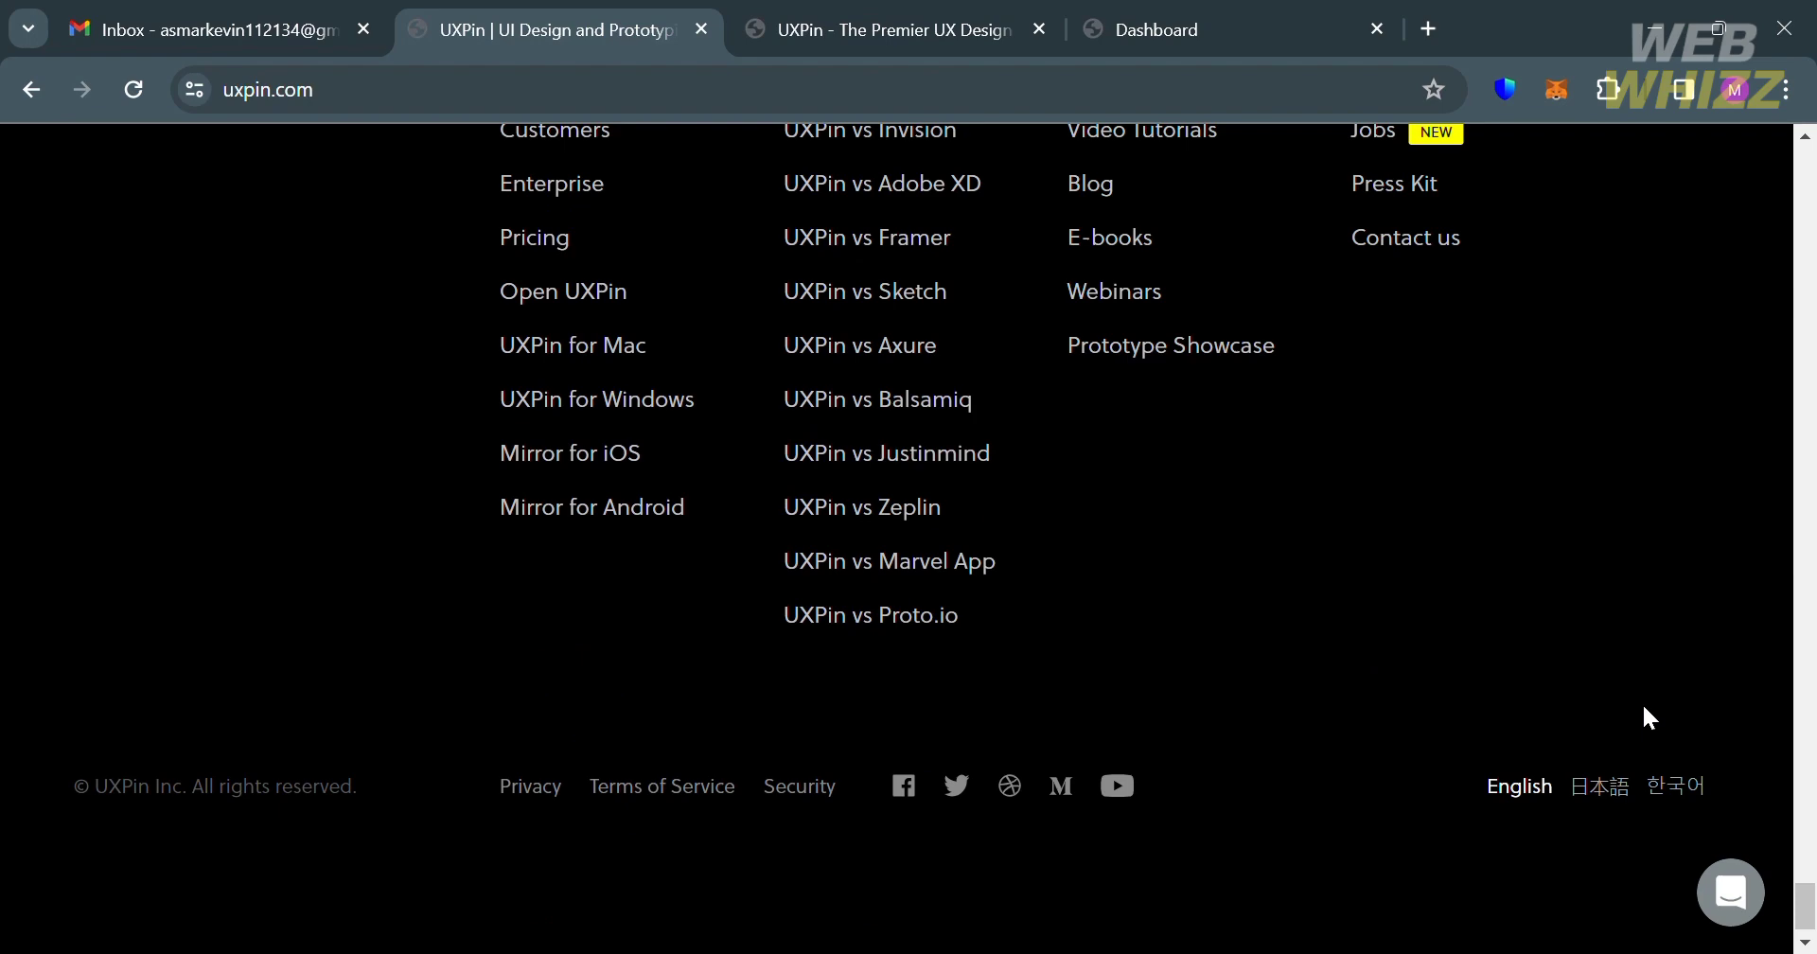
{"action": "scroll", "coordinate": [1645, 708], "scroll_direction": "up", "scroll_amount": 9}
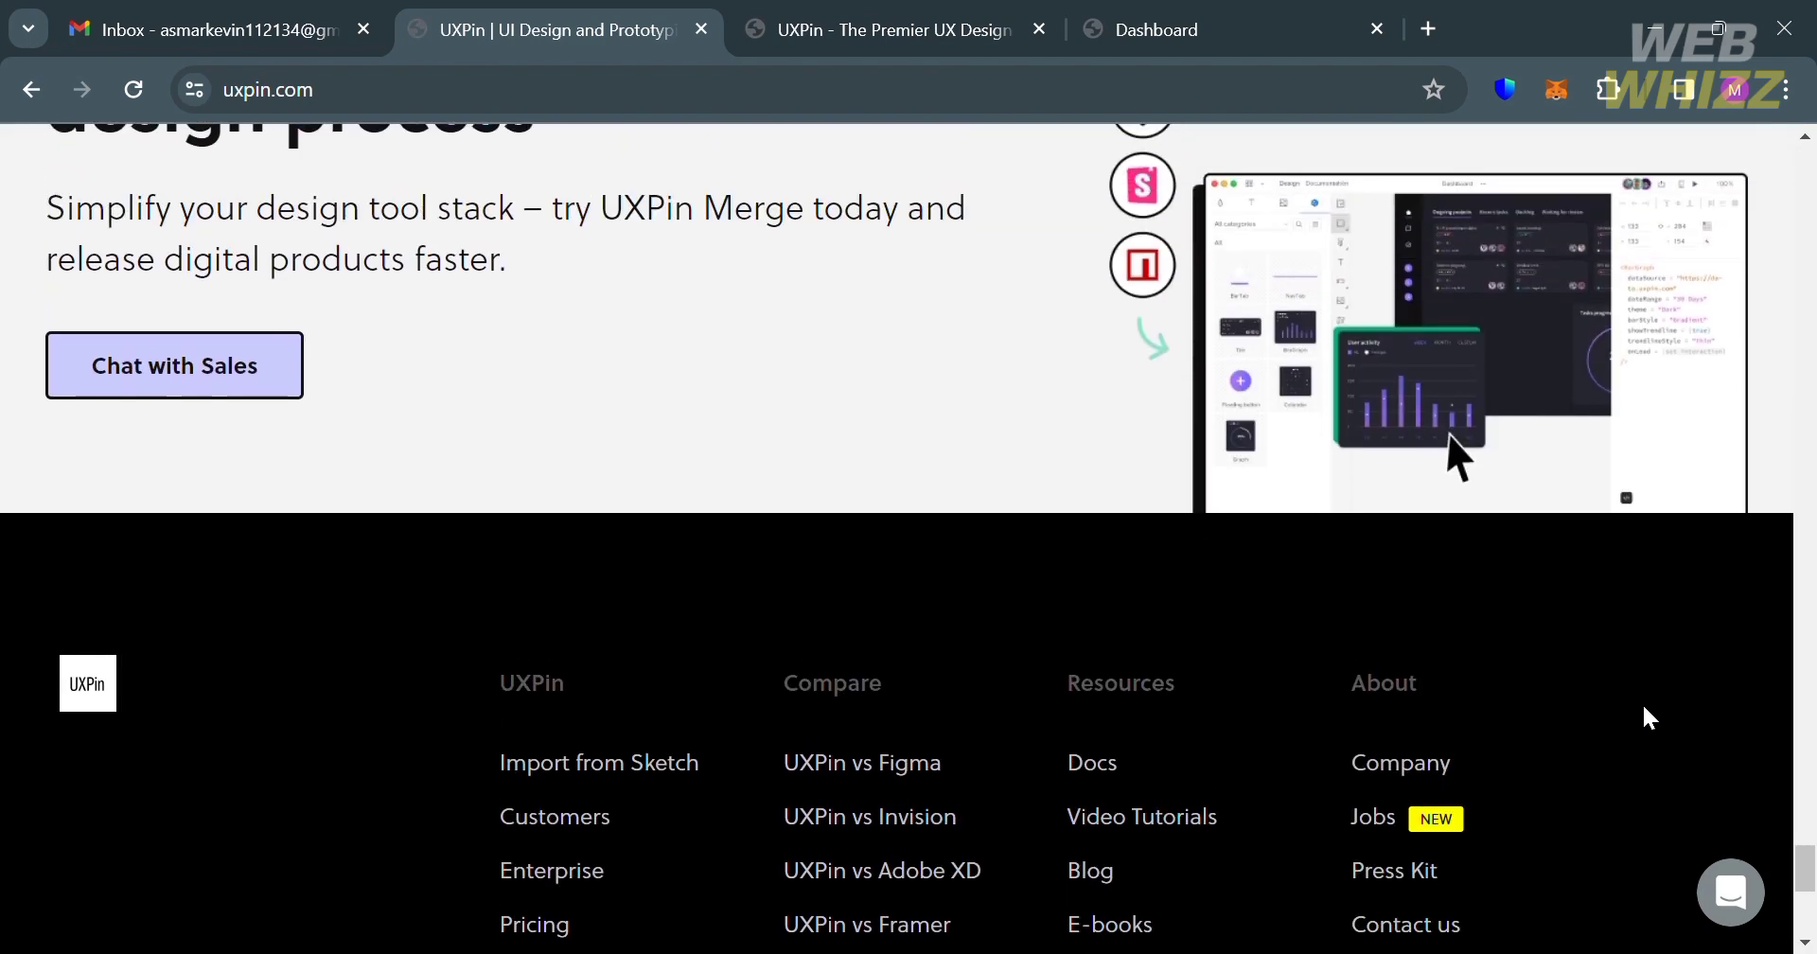
{"action": "scroll", "coordinate": [1643, 706], "scroll_direction": "up", "scroll_amount": 12}
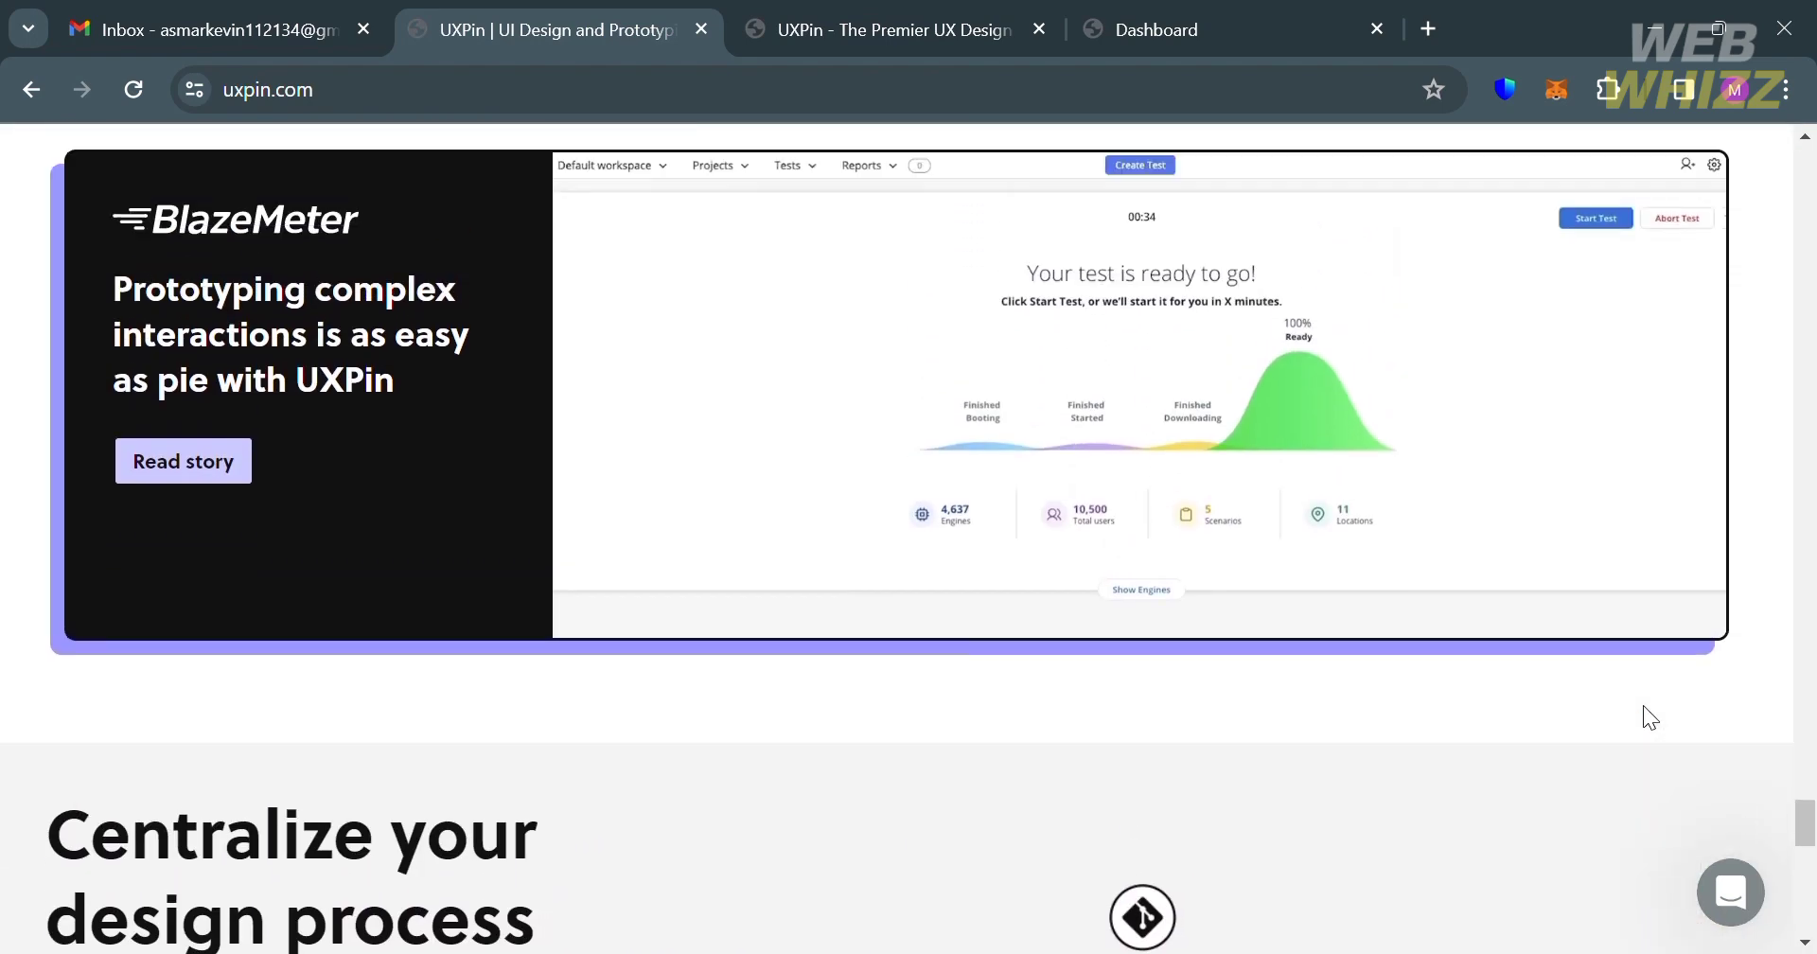
{"action": "scroll", "coordinate": [1643, 706], "scroll_direction": "up", "scroll_amount": 12}
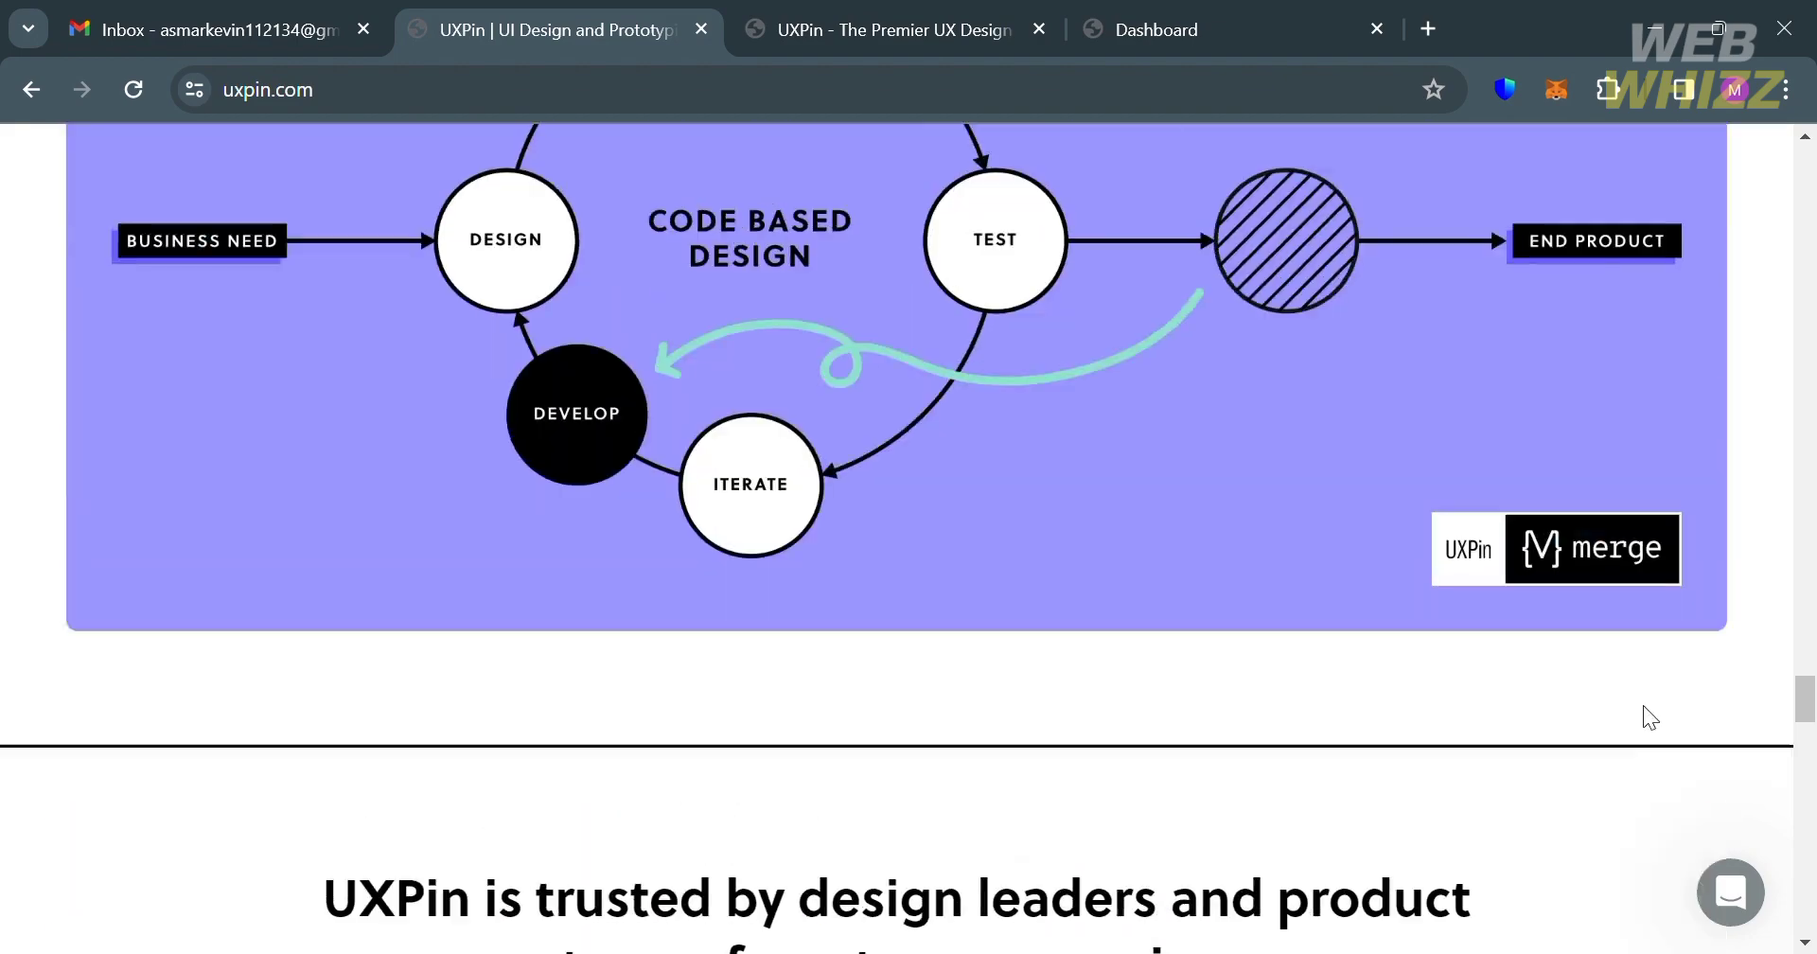
{"action": "scroll", "coordinate": [1643, 706], "scroll_direction": "up", "scroll_amount": 15}
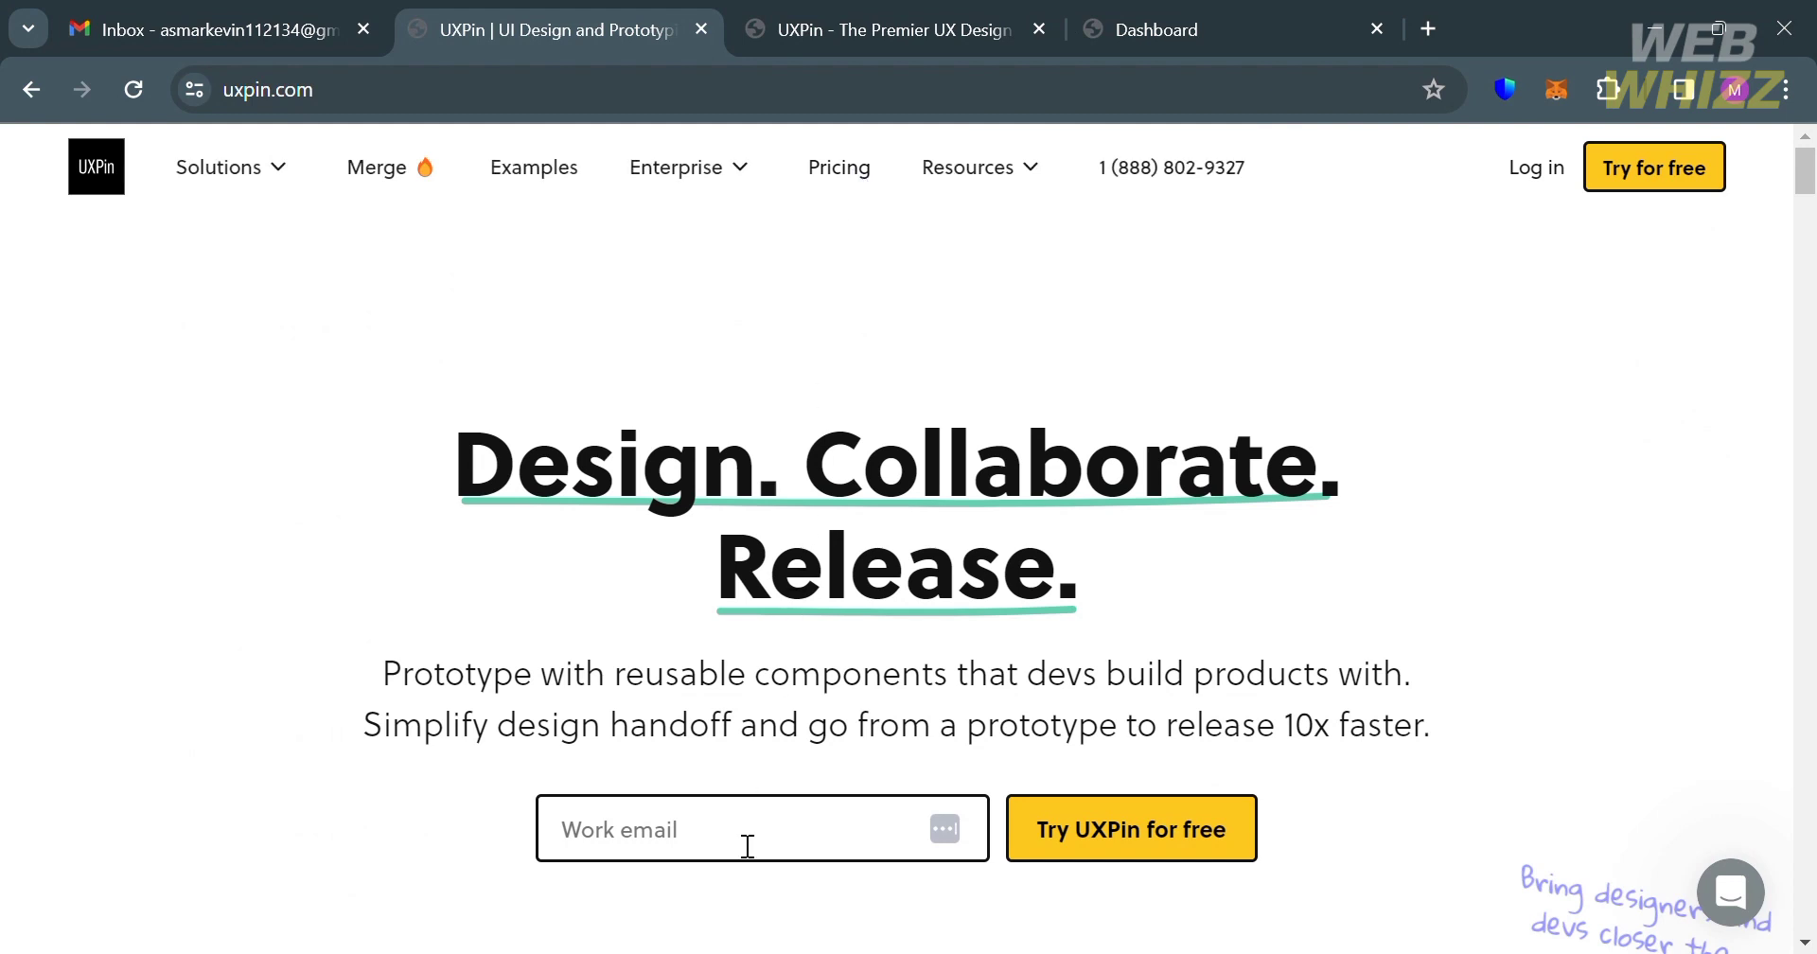
- Scroll through the Essentials-to-Company plan cards ($6–$119 per editor) and the comparison table
{"action": "scroll", "coordinate": [469, 731], "scroll_direction": "down", "scroll_amount": 4}
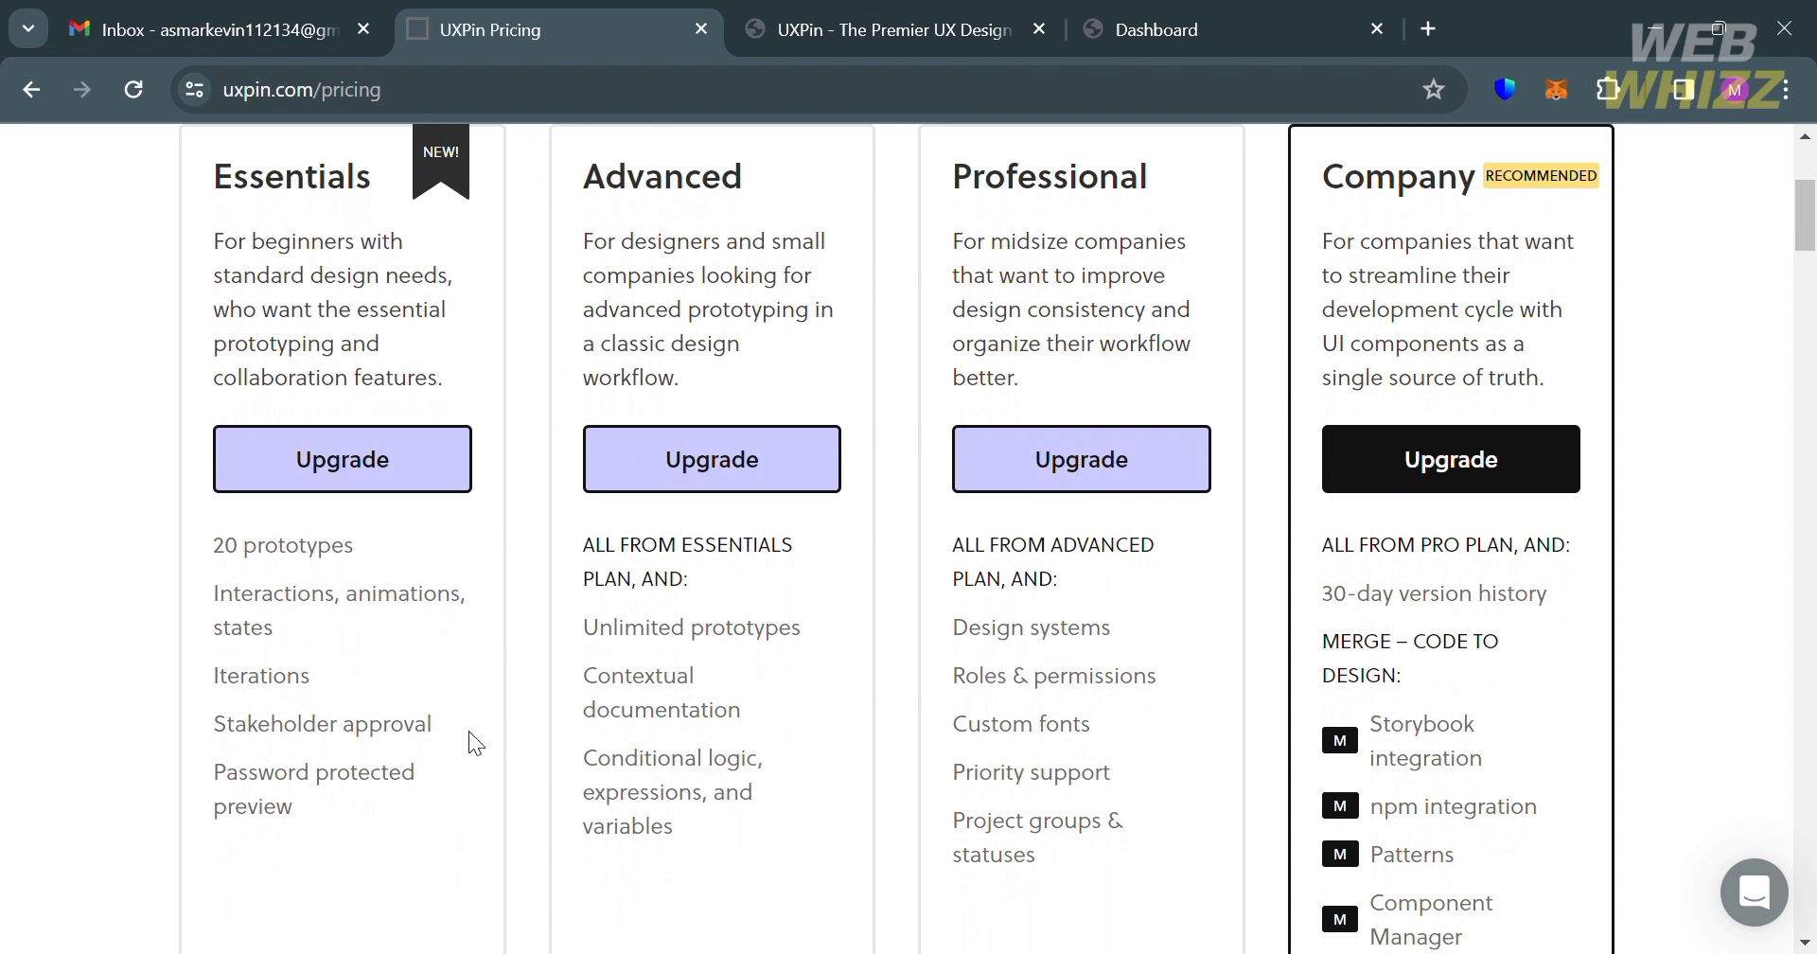
{"action": "scroll", "coordinate": [469, 730], "scroll_direction": "up", "scroll_amount": 1}
{"action": "scroll", "coordinate": [469, 731], "scroll_direction": "down", "scroll_amount": 5}
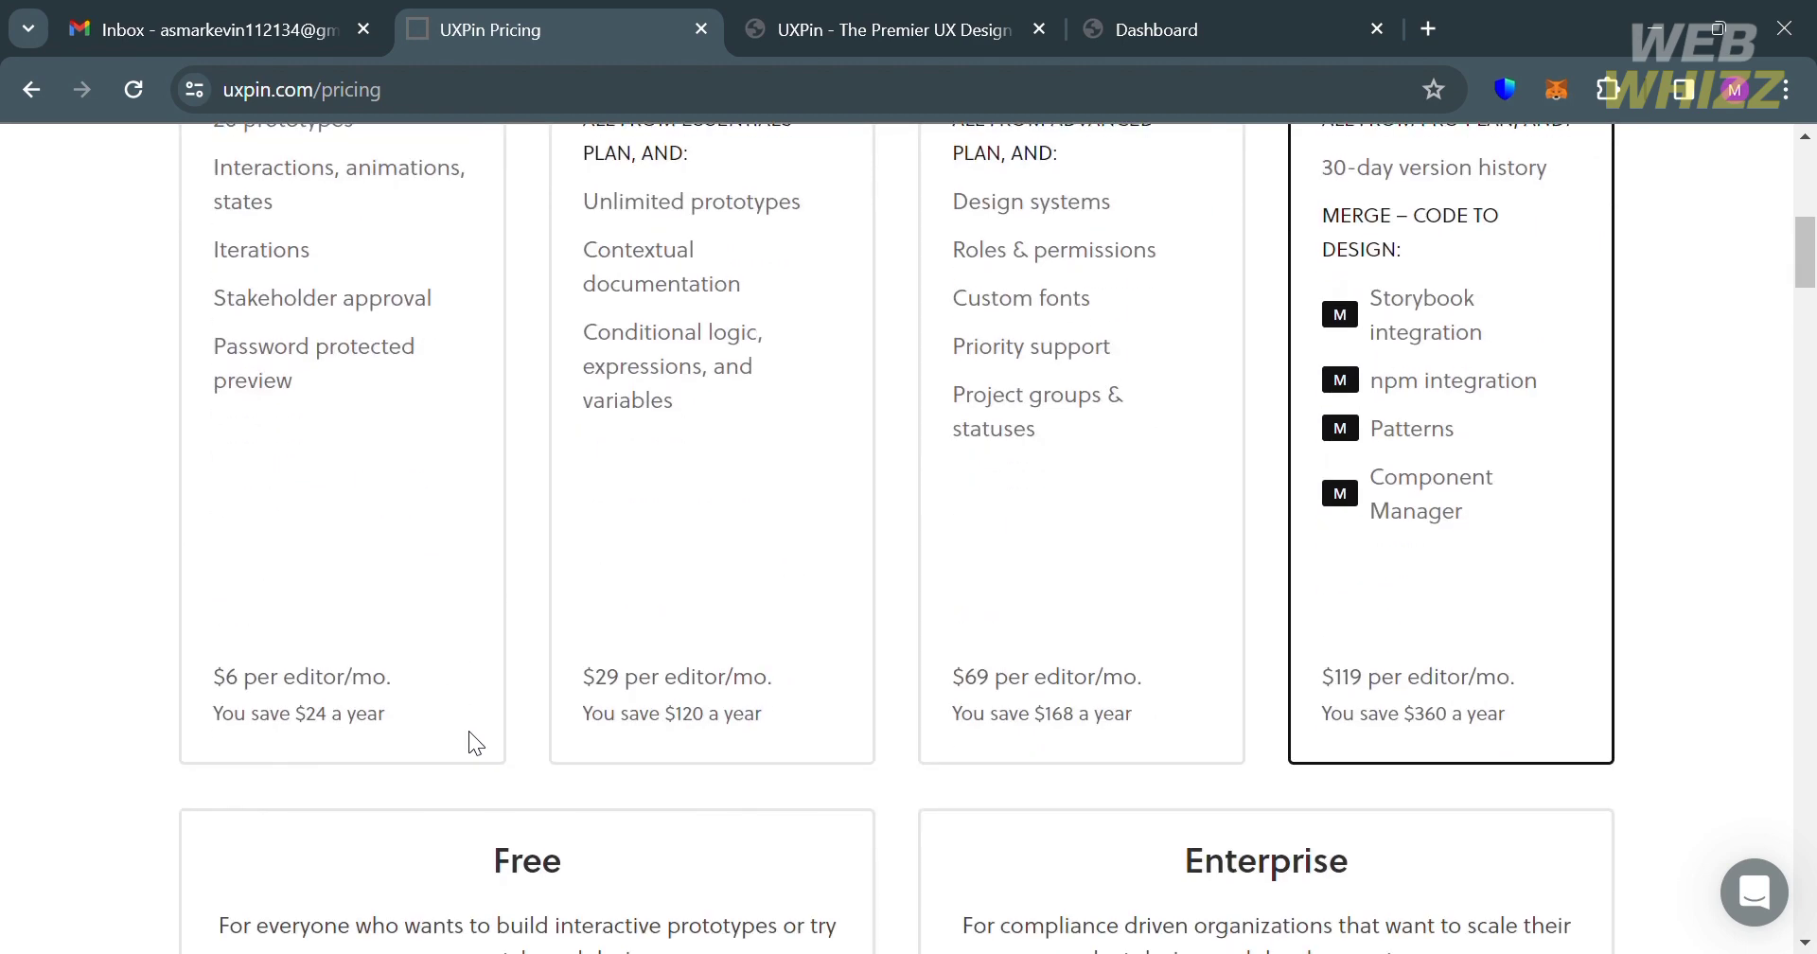
{"action": "scroll", "coordinate": [1155, 698], "scroll_direction": "down", "scroll_amount": 5}
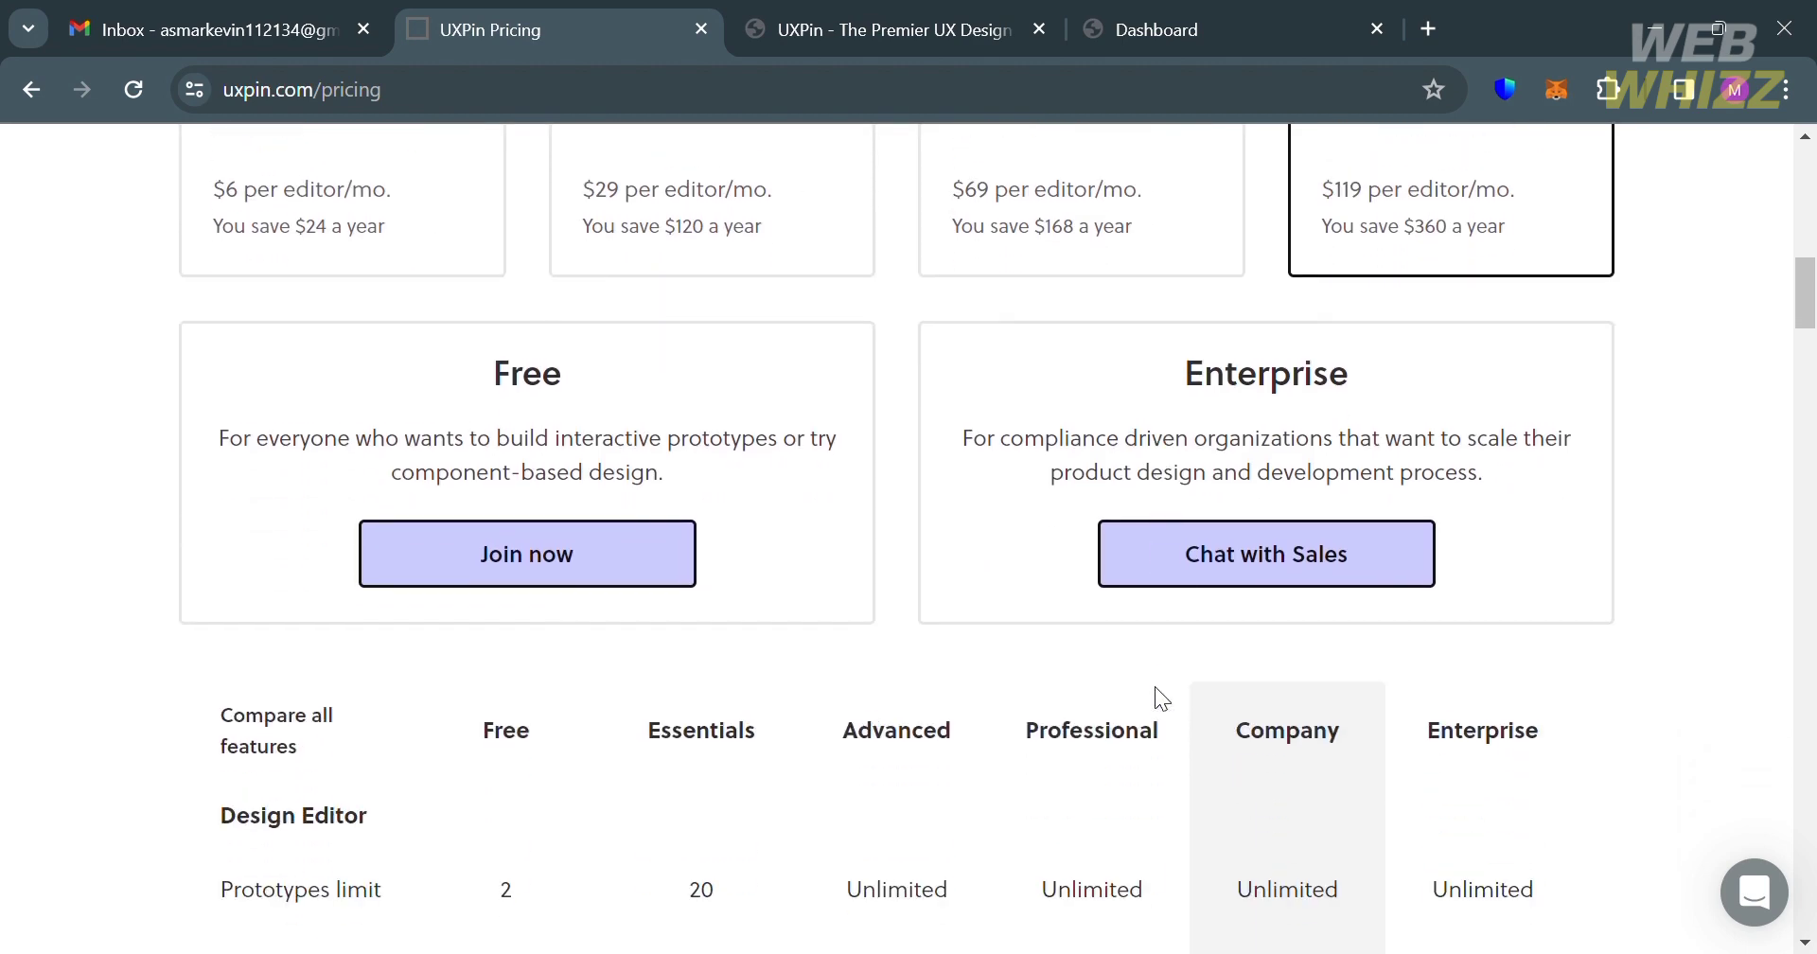
{"action": "scroll", "coordinate": [1155, 699], "scroll_direction": "up", "scroll_amount": 14}
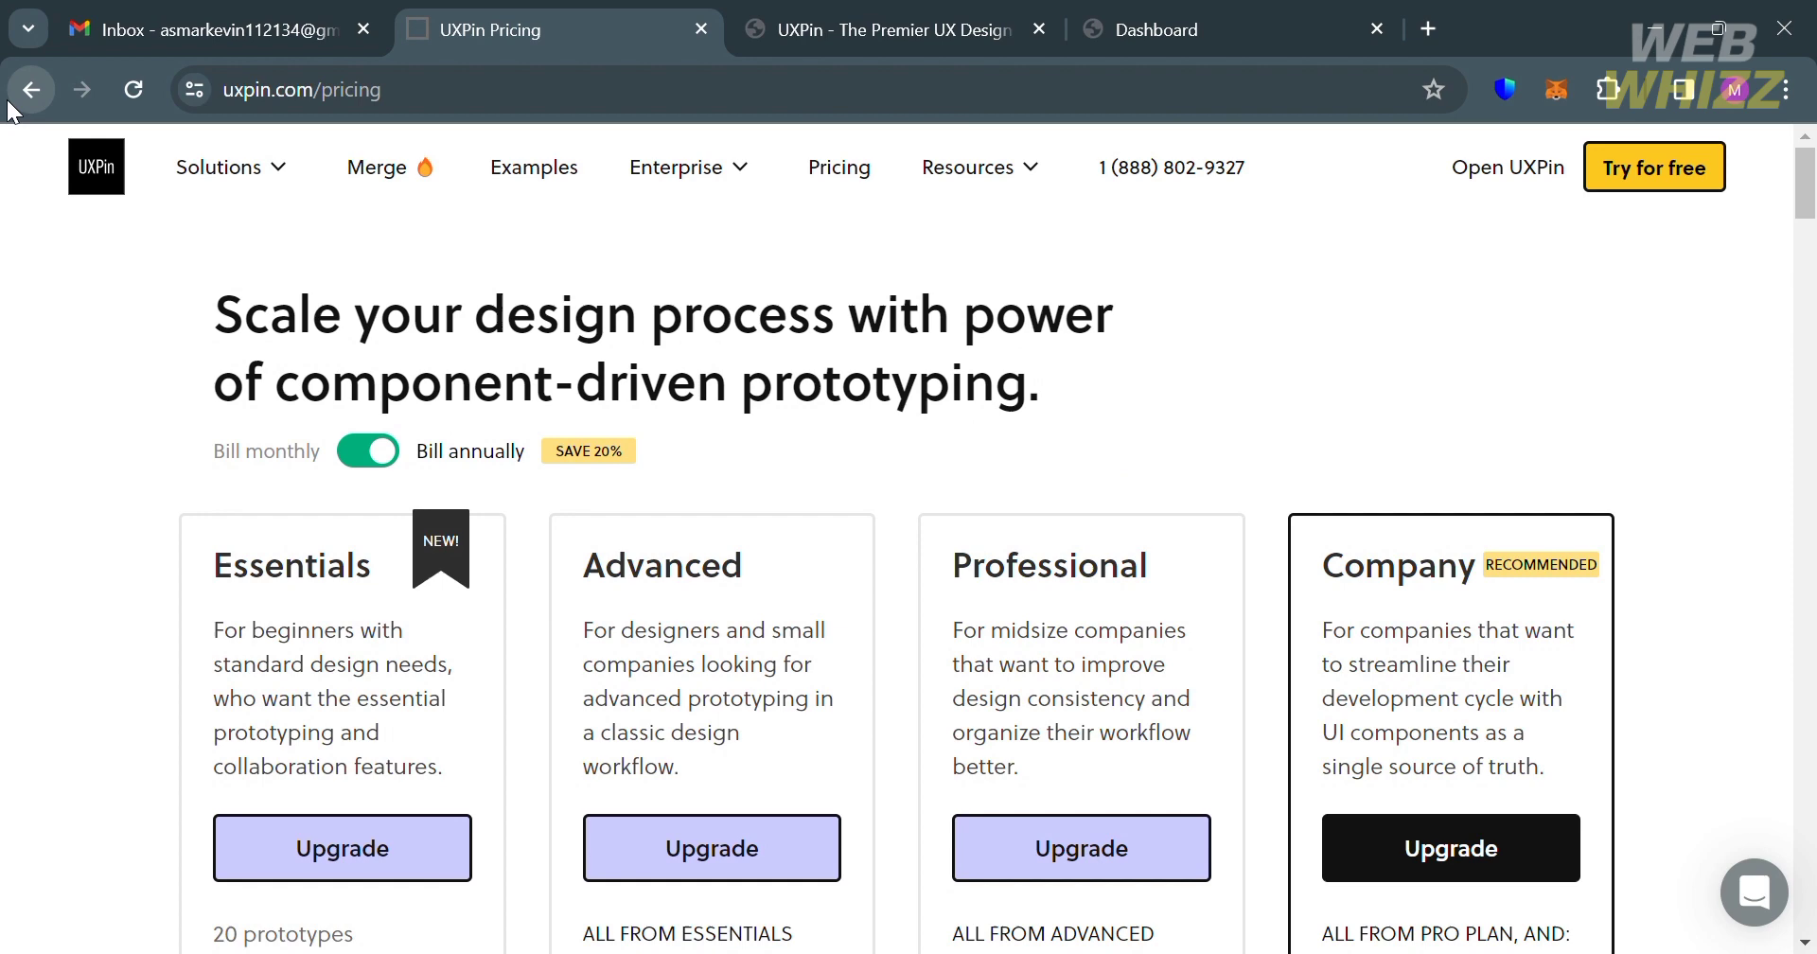
- Go back to the home page, switch to the sign-up tab and clear the Email field
{"action": "left_click", "coordinate": [10, 106]}
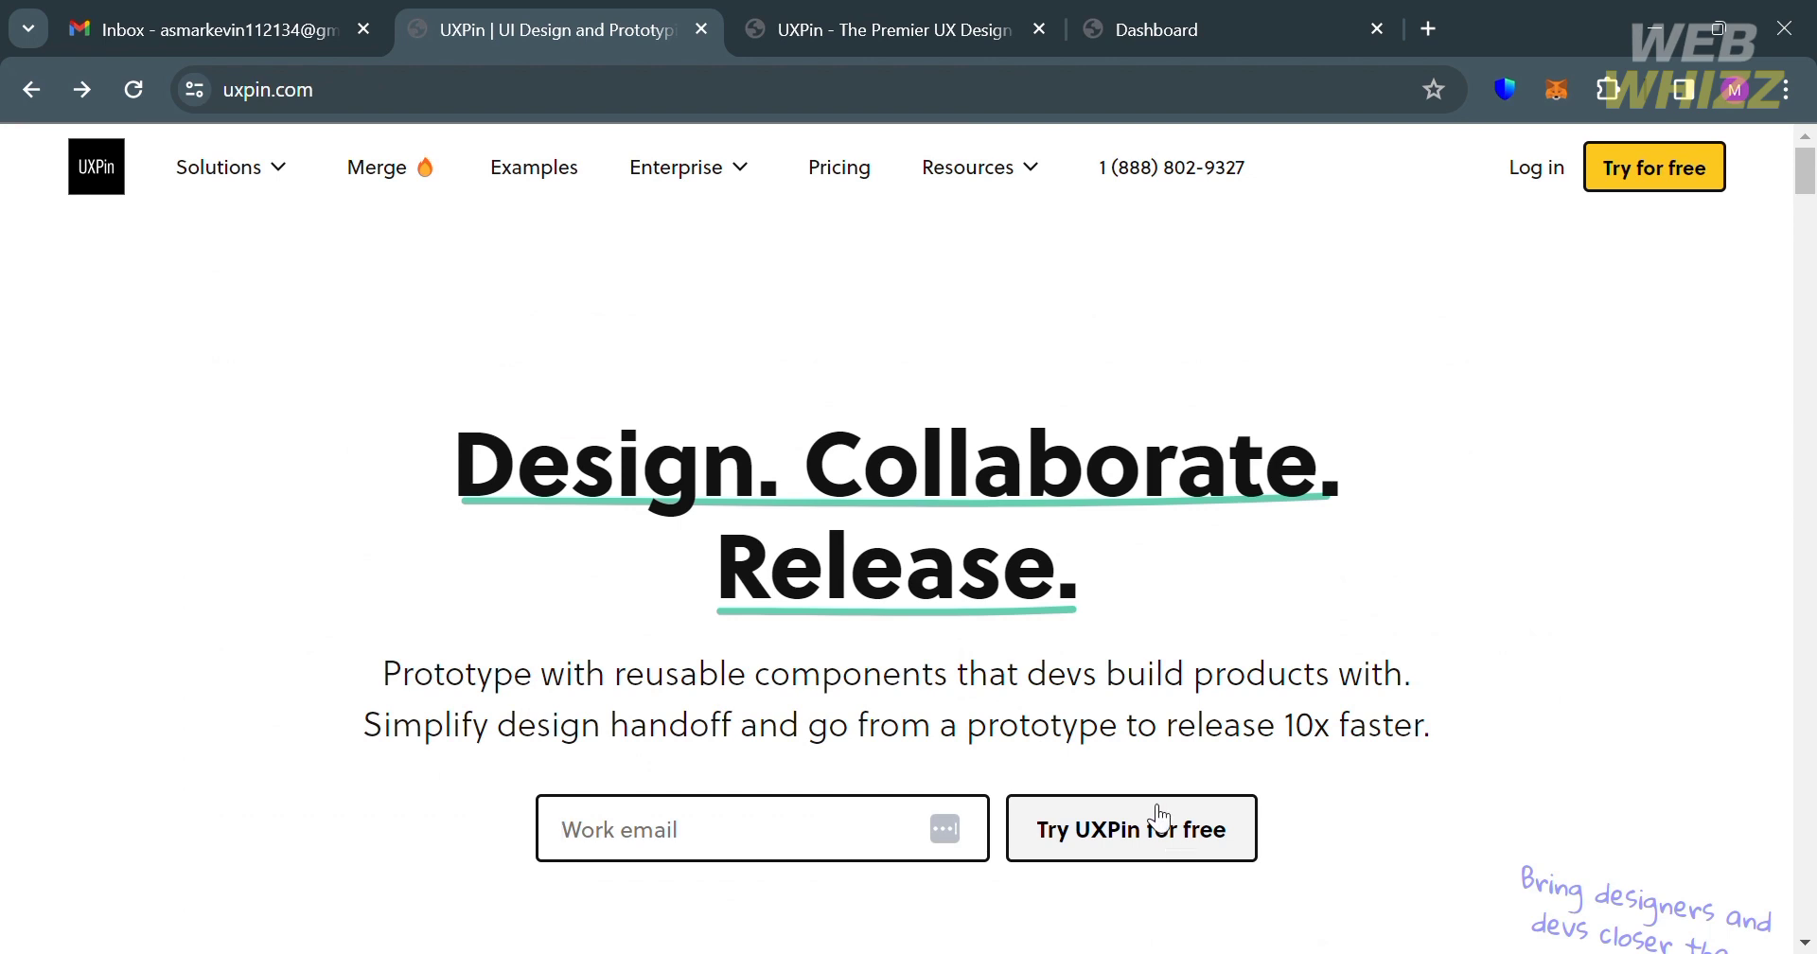
{"action": "left_click", "coordinate": [966, 15]}
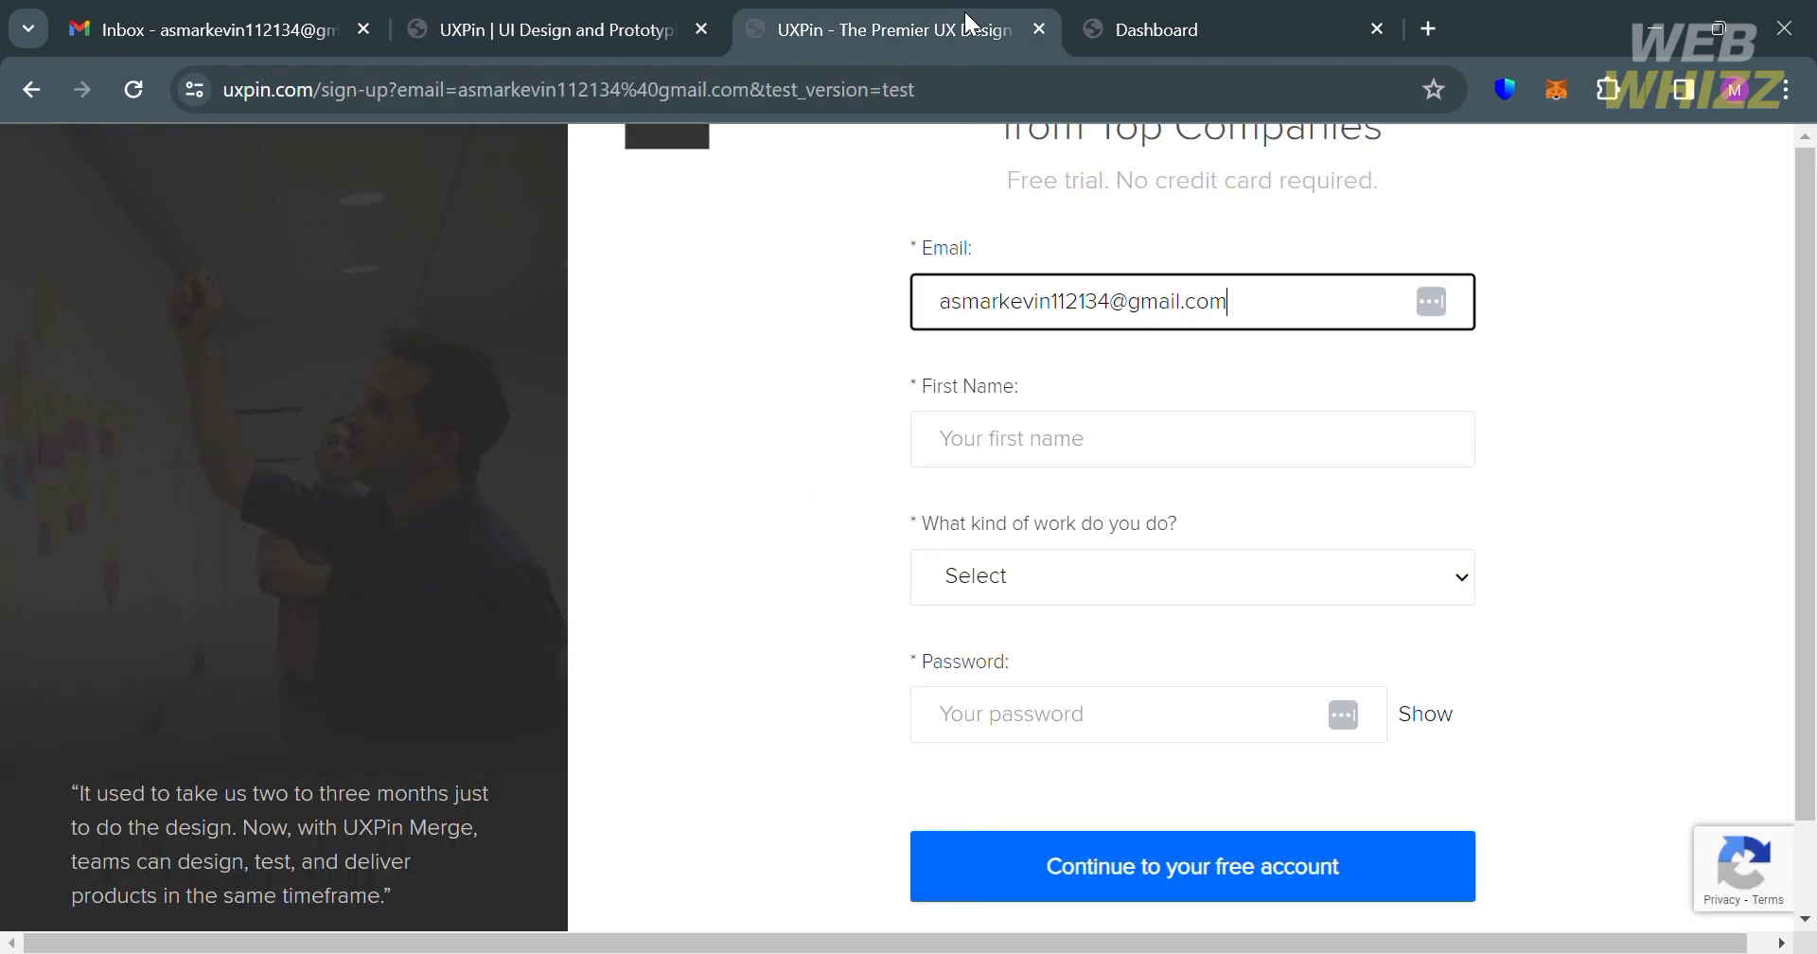
{"action": "key", "text": "BackSpace"}
{"action": "key", "text": "BackSpace"}
{"action": "key", "text": "BackSpace"}
{"action": "key", "text": "BackSpace"}
{"action": "key", "text": "BackSpace"}
{"action": "key", "text": "BackSpace"}
{"action": "key", "text": "BackSpace"}
{"action": "key", "text": "BackSpace"}
{"action": "key", "text": "BackSpace"}
{"action": "key", "text": "BackSpace"}
{"action": "key", "text": "BackSpace"}
{"action": "key", "text": "BackSpace"}
{"action": "key", "text": "BackSpace"}
{"action": "key", "text": "BackSpace"}
{"action": "key", "text": "BackSpace"}
{"action": "key", "text": "BackSpace"}
{"action": "key", "text": "BackSpace"}
{"action": "key", "text": "BackSpace"}
{"action": "key", "text": "BackSpace"}
{"action": "key", "text": "BackSpace"}
{"action": "key", "text": "BackSpace"}
{"action": "key", "text": "BackSpace"}
{"action": "key", "text": "BackSpace"}
{"action": "key", "text": "BackSpace"}
{"action": "key", "text": "BackSpace"}
{"action": "key", "text": "BackSpace"}
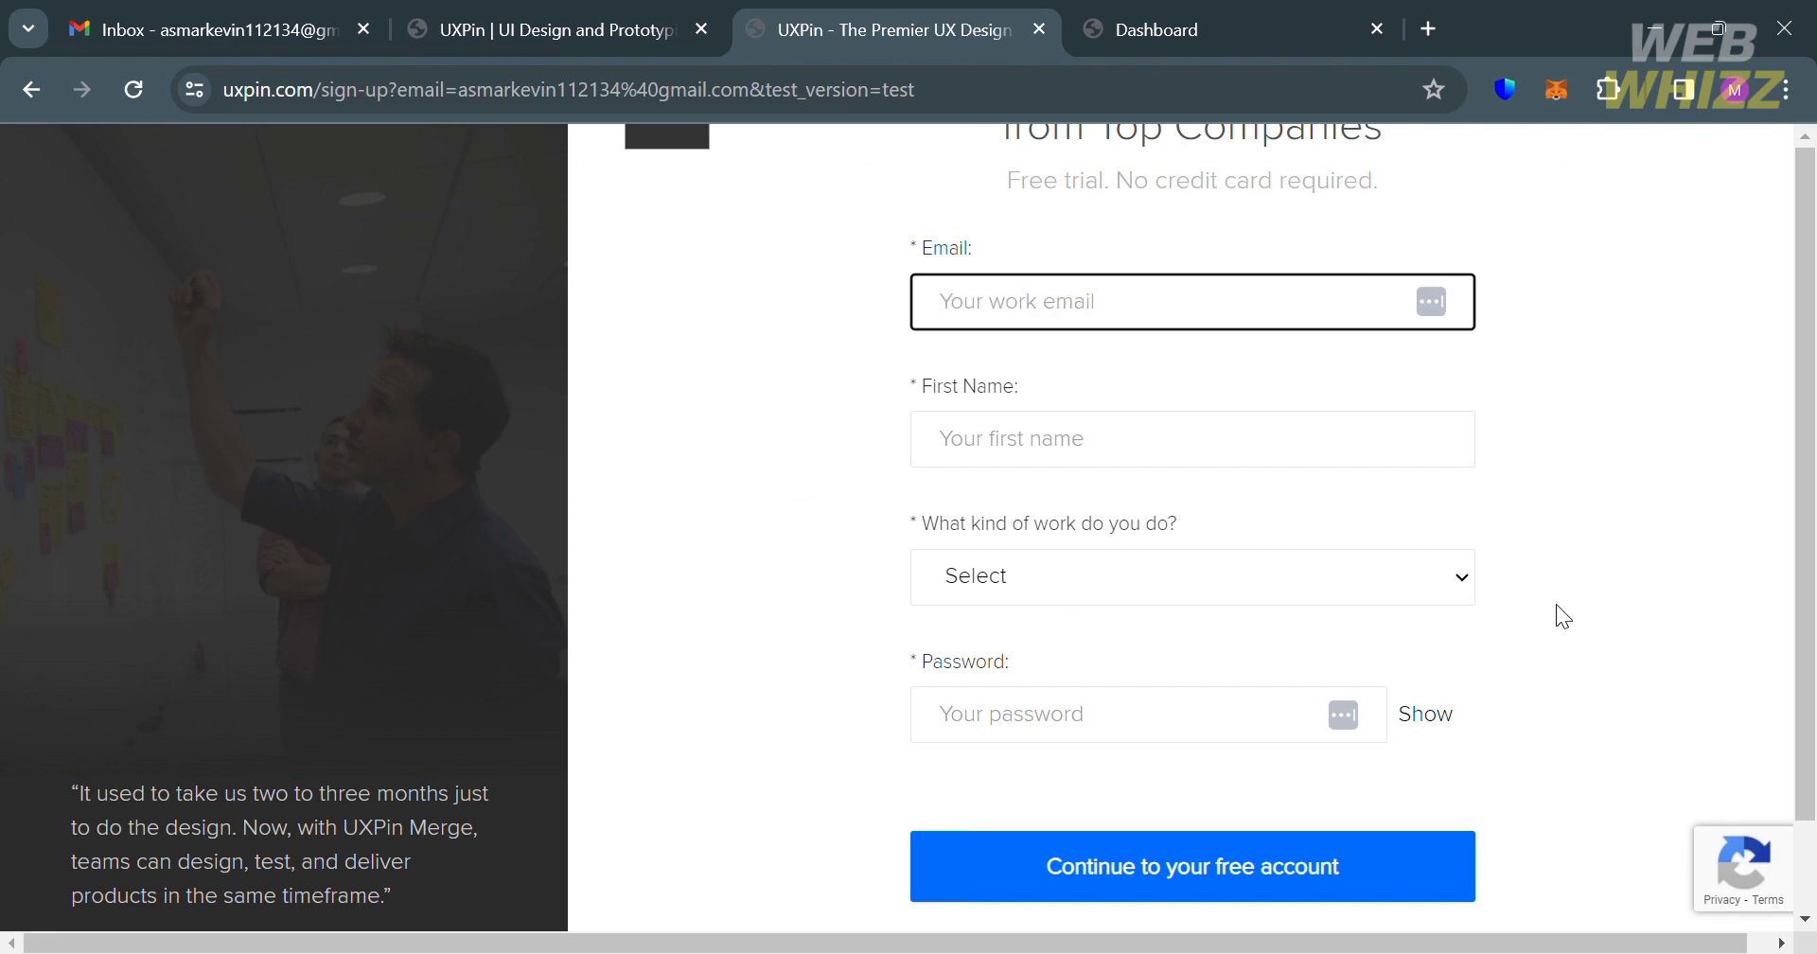
{"action": "scroll", "coordinate": [1563, 616], "scroll_direction": "down", "scroll_amount": 1}
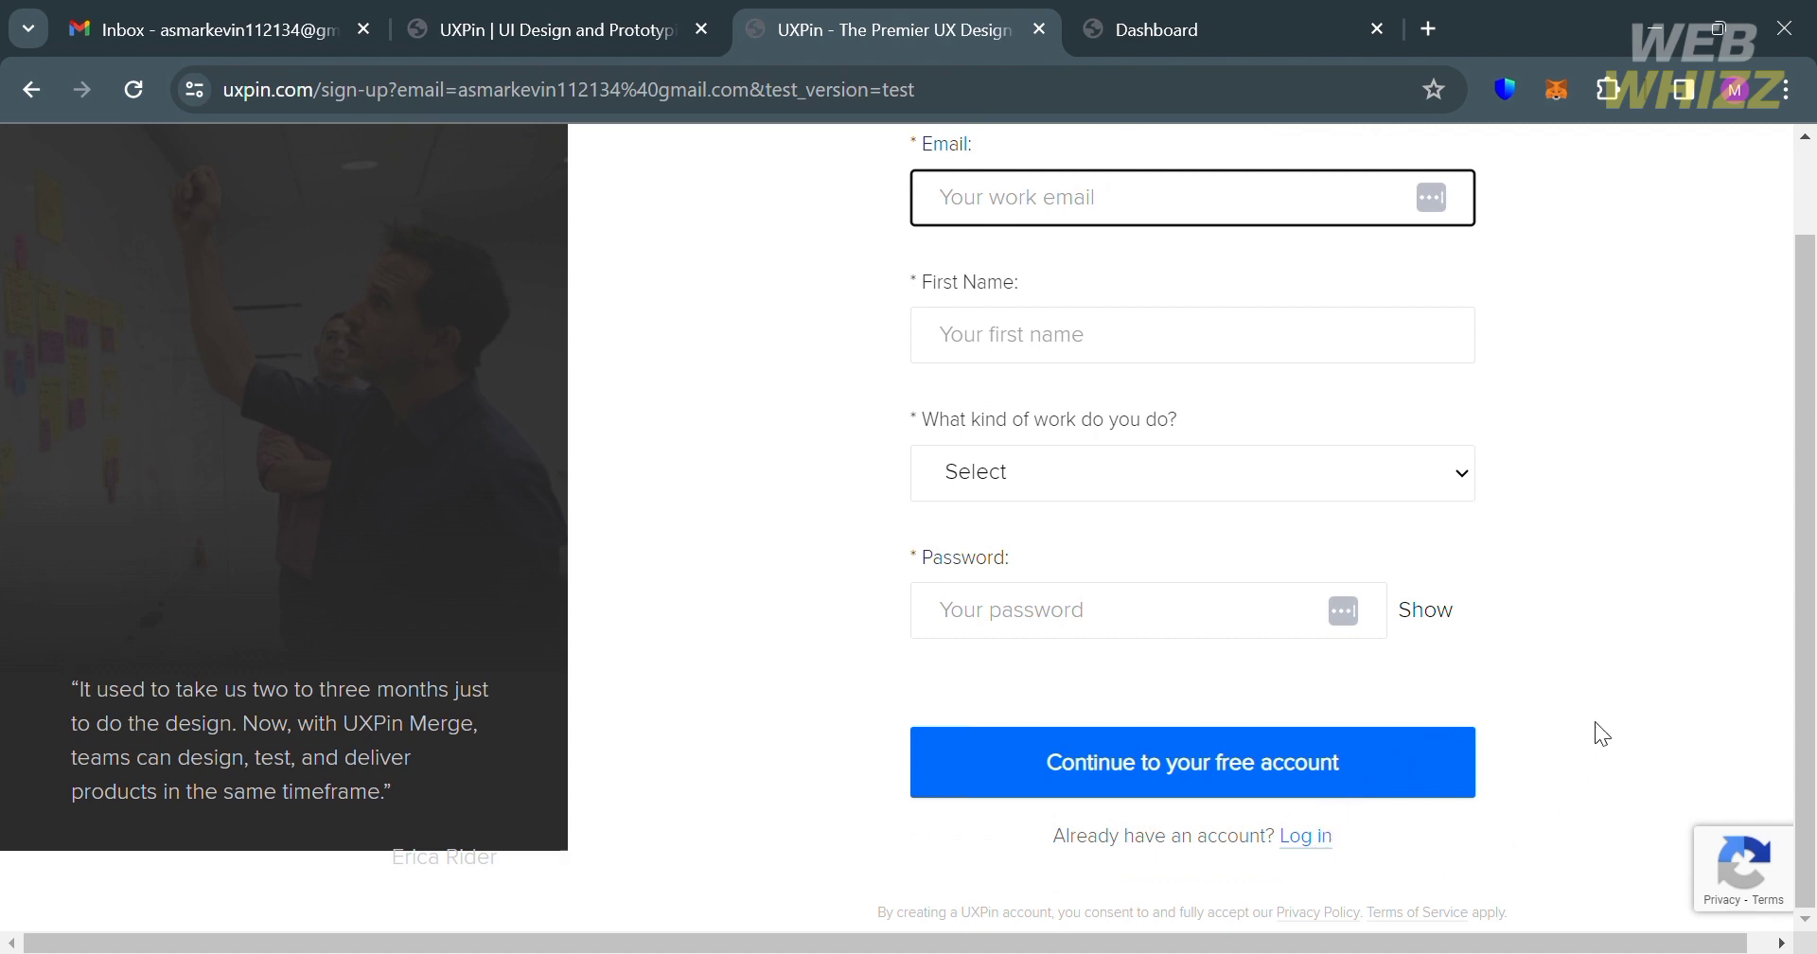
{"action": "scroll", "coordinate": [1600, 734], "scroll_direction": "up", "scroll_amount": 1}
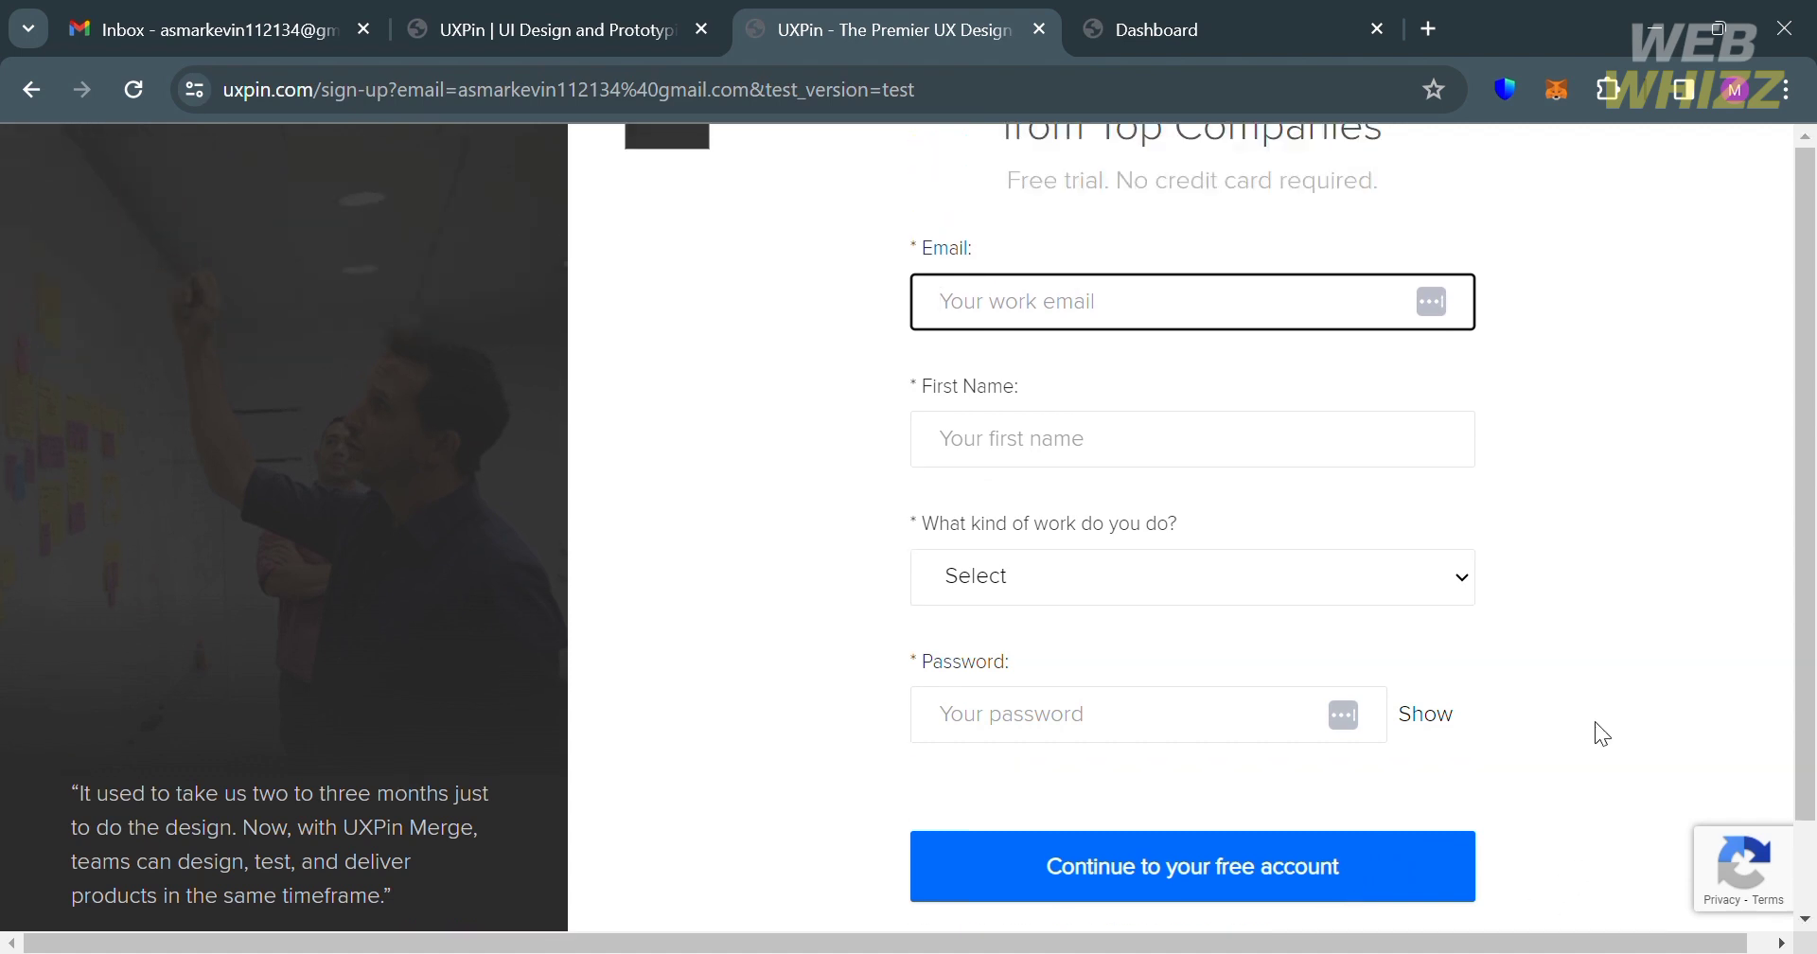
- Pick UI/UX Design as the intended use on the onboarding screen and continue
{"action": "left_click", "coordinate": [1147, 12]}
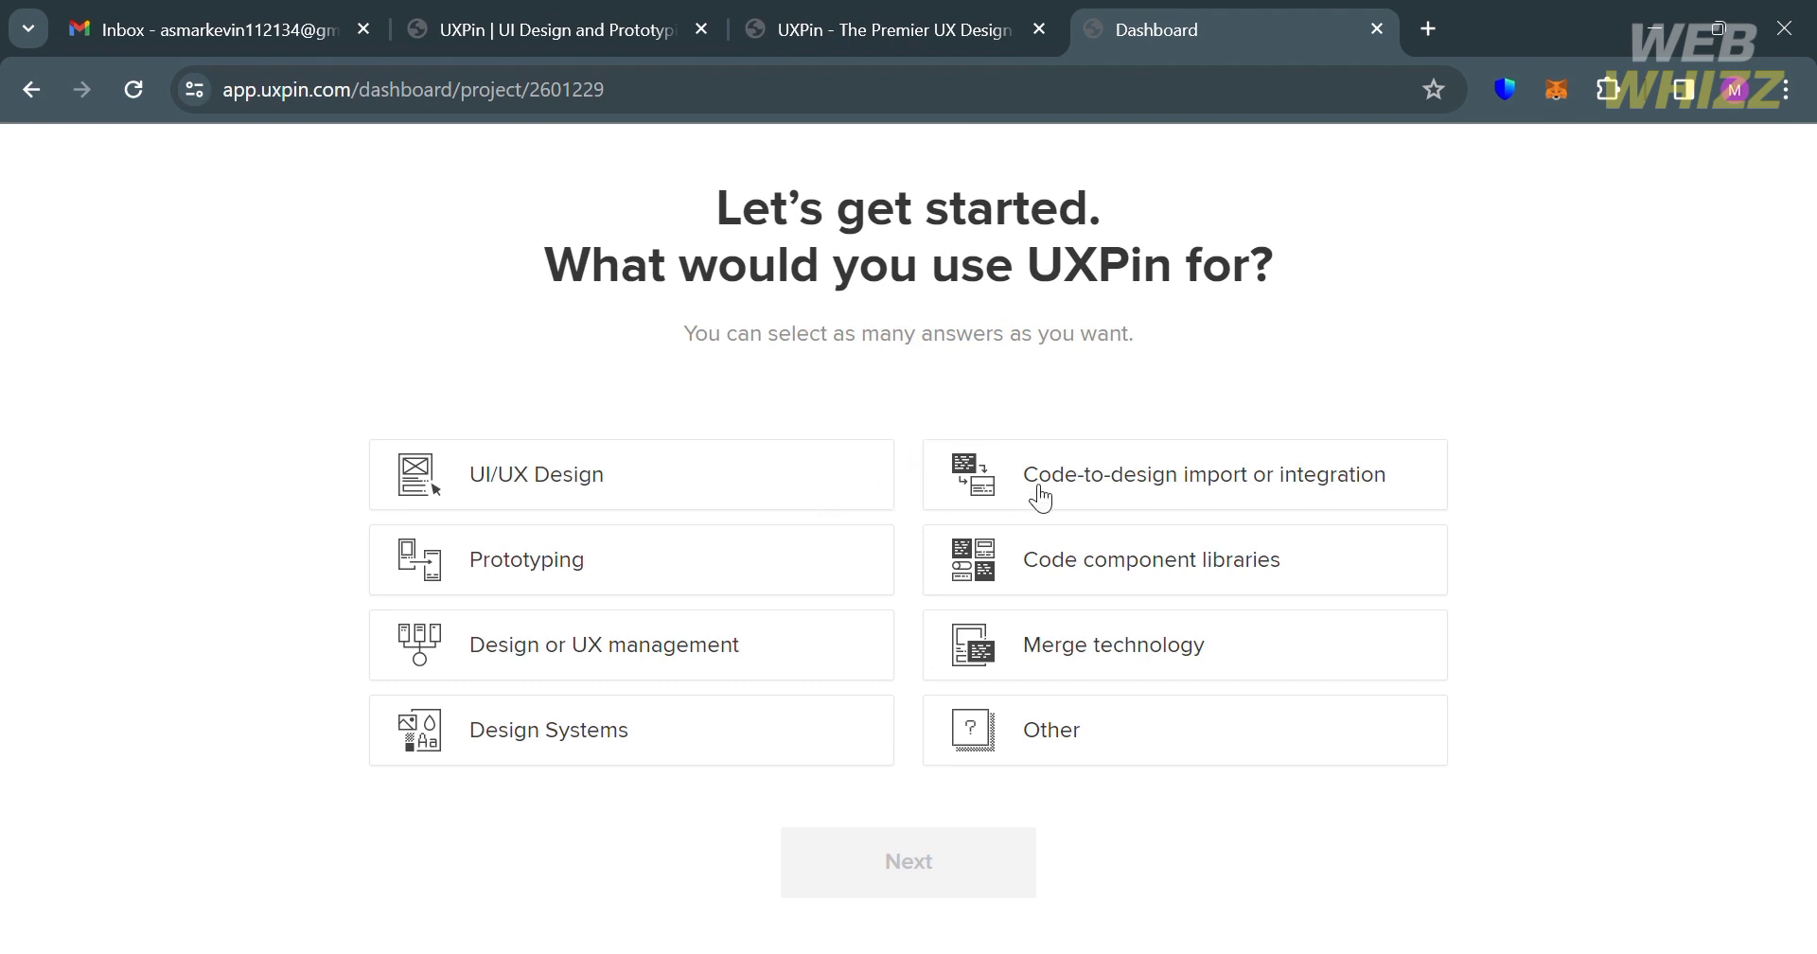
{"action": "left_click", "coordinate": [801, 472]}
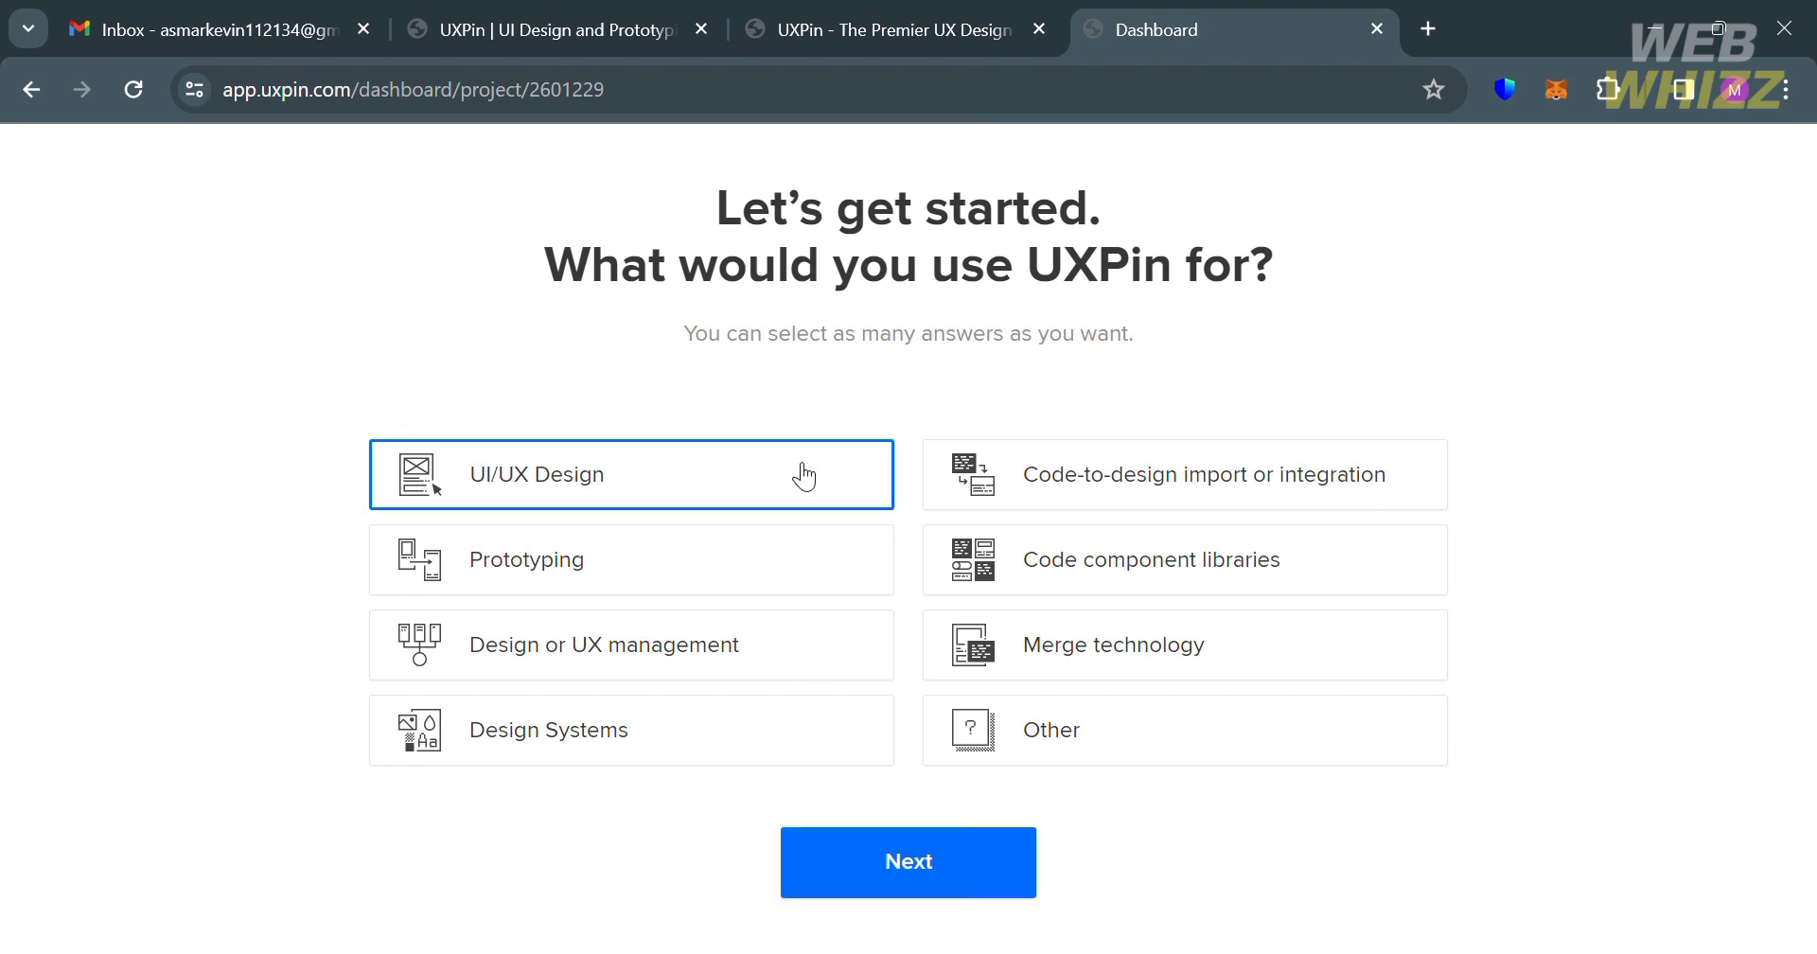
{"action": "left_click", "coordinate": [1001, 878]}
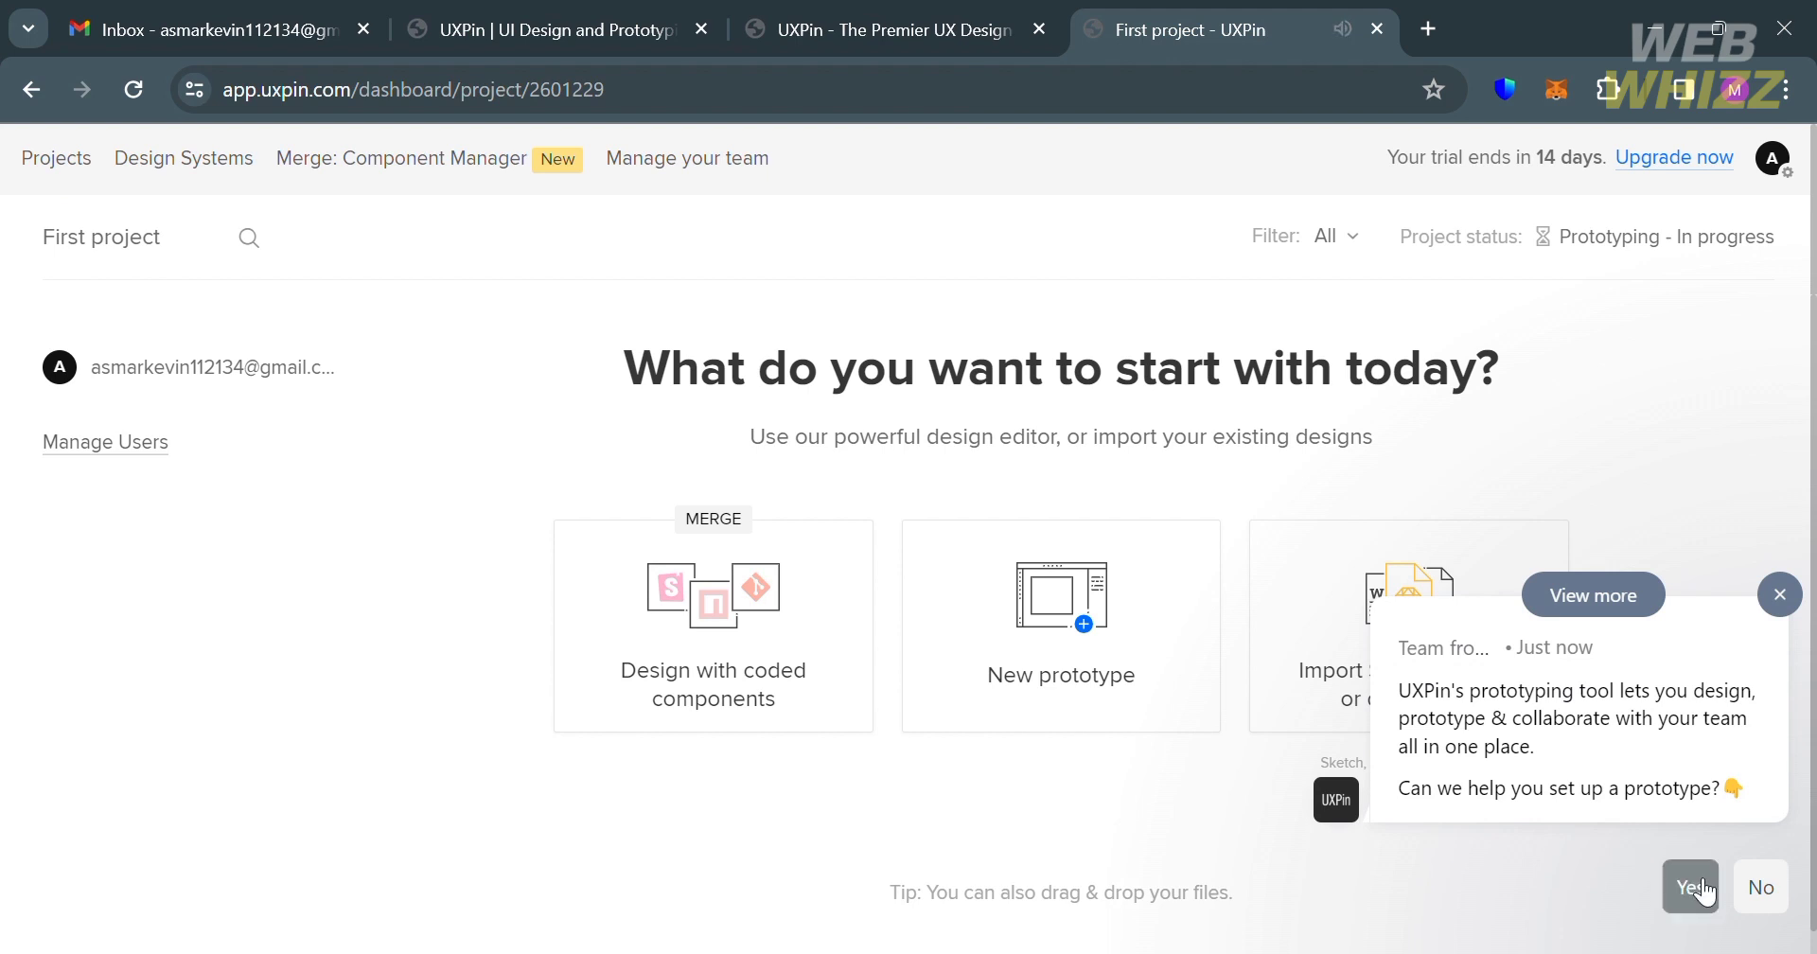
- Close the chat popup and go to the Projects list showing First project
{"action": "left_click", "coordinate": [1780, 594]}
{"action": "left_click", "coordinate": [714, 625]}
{"action": "left_click", "coordinate": [69, 182]}
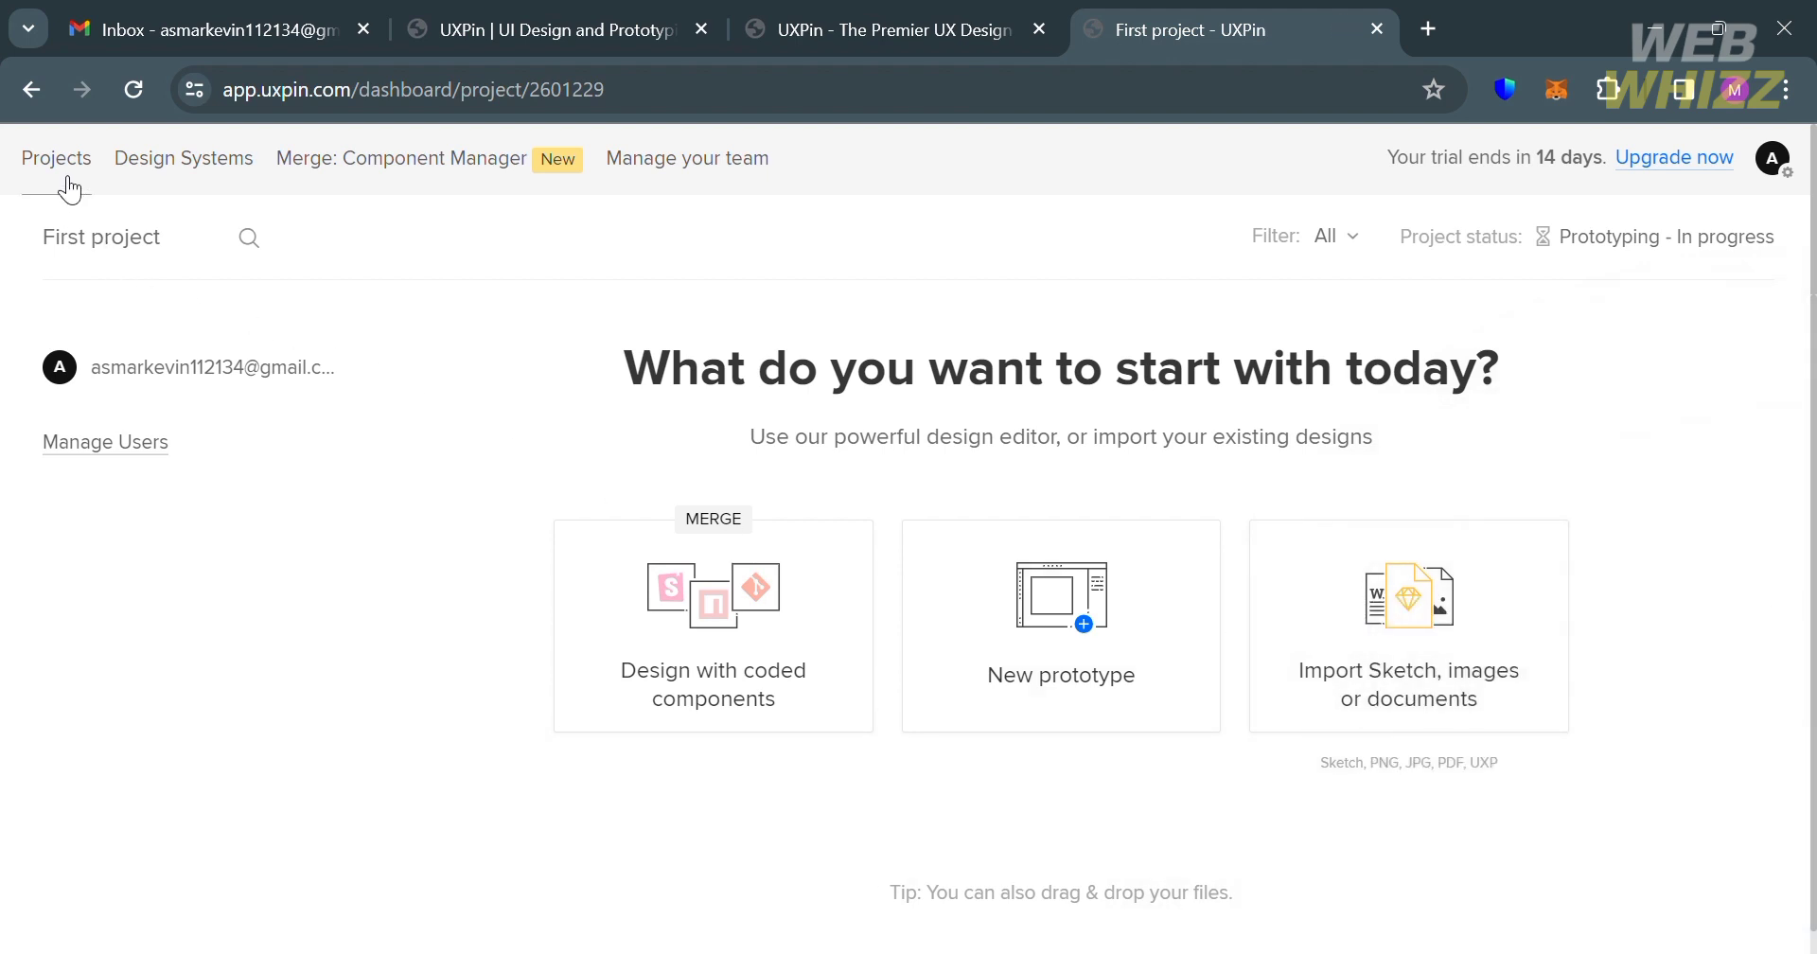
{"action": "left_click", "coordinate": [67, 180]}
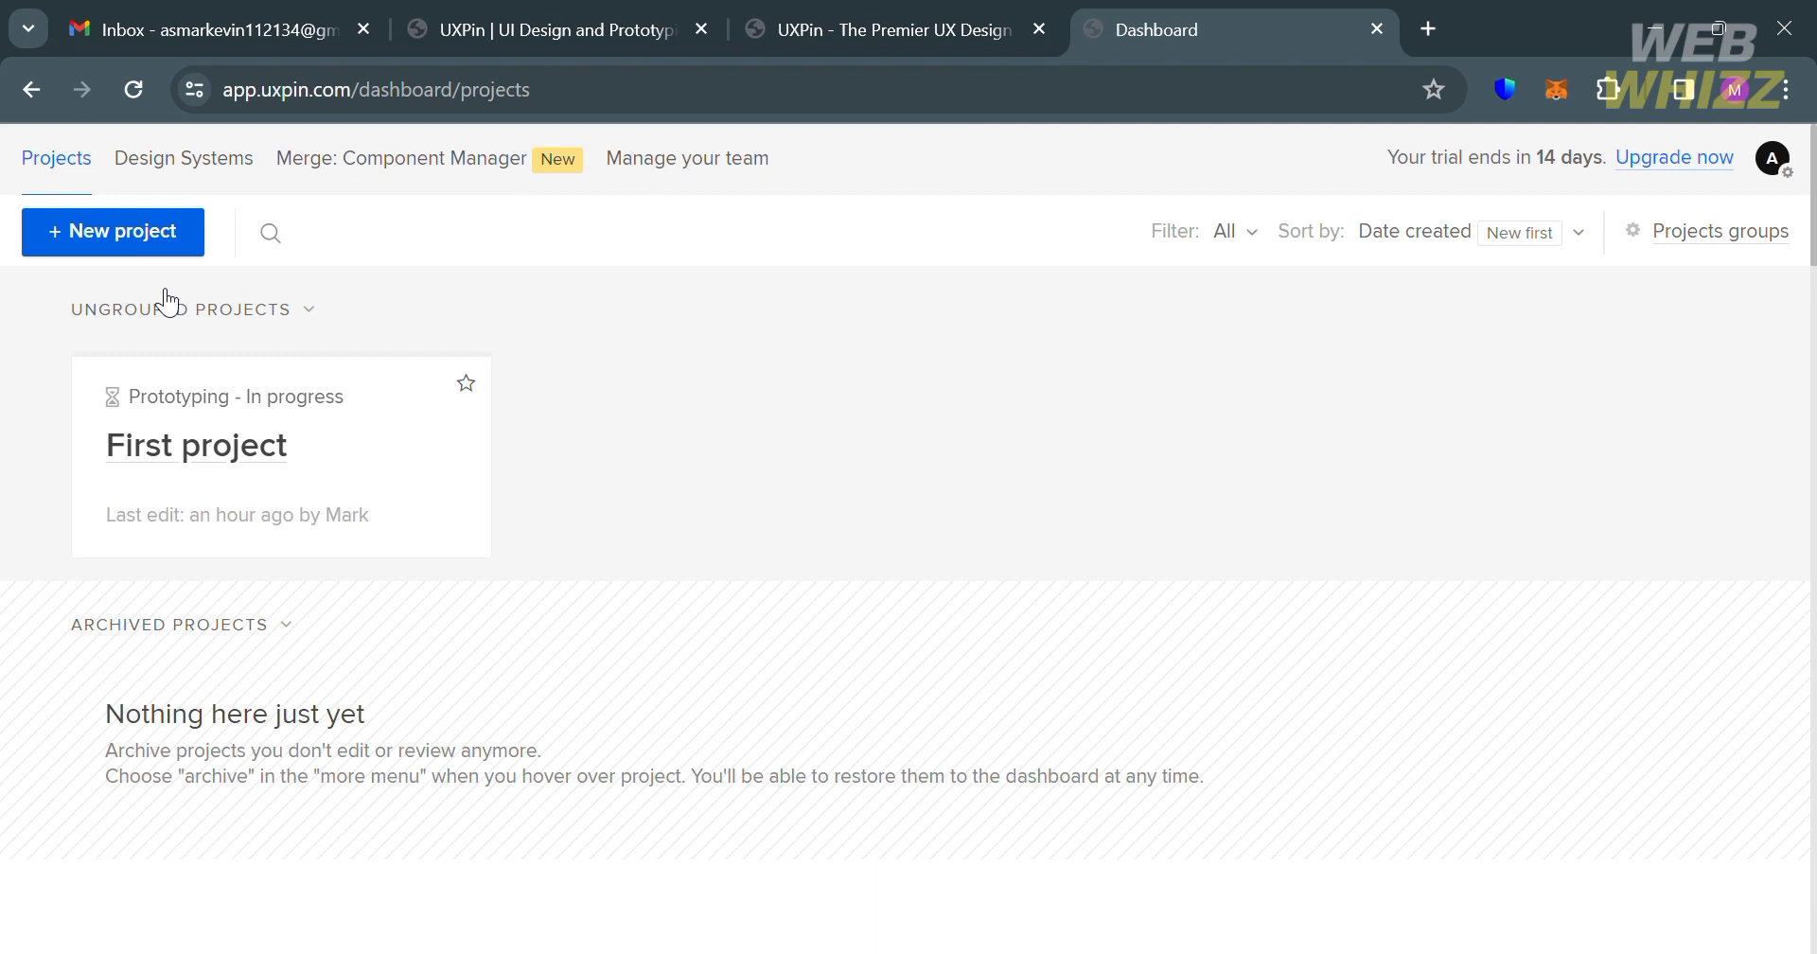
{"action": "mouse_move", "coordinate": [242, 421]}
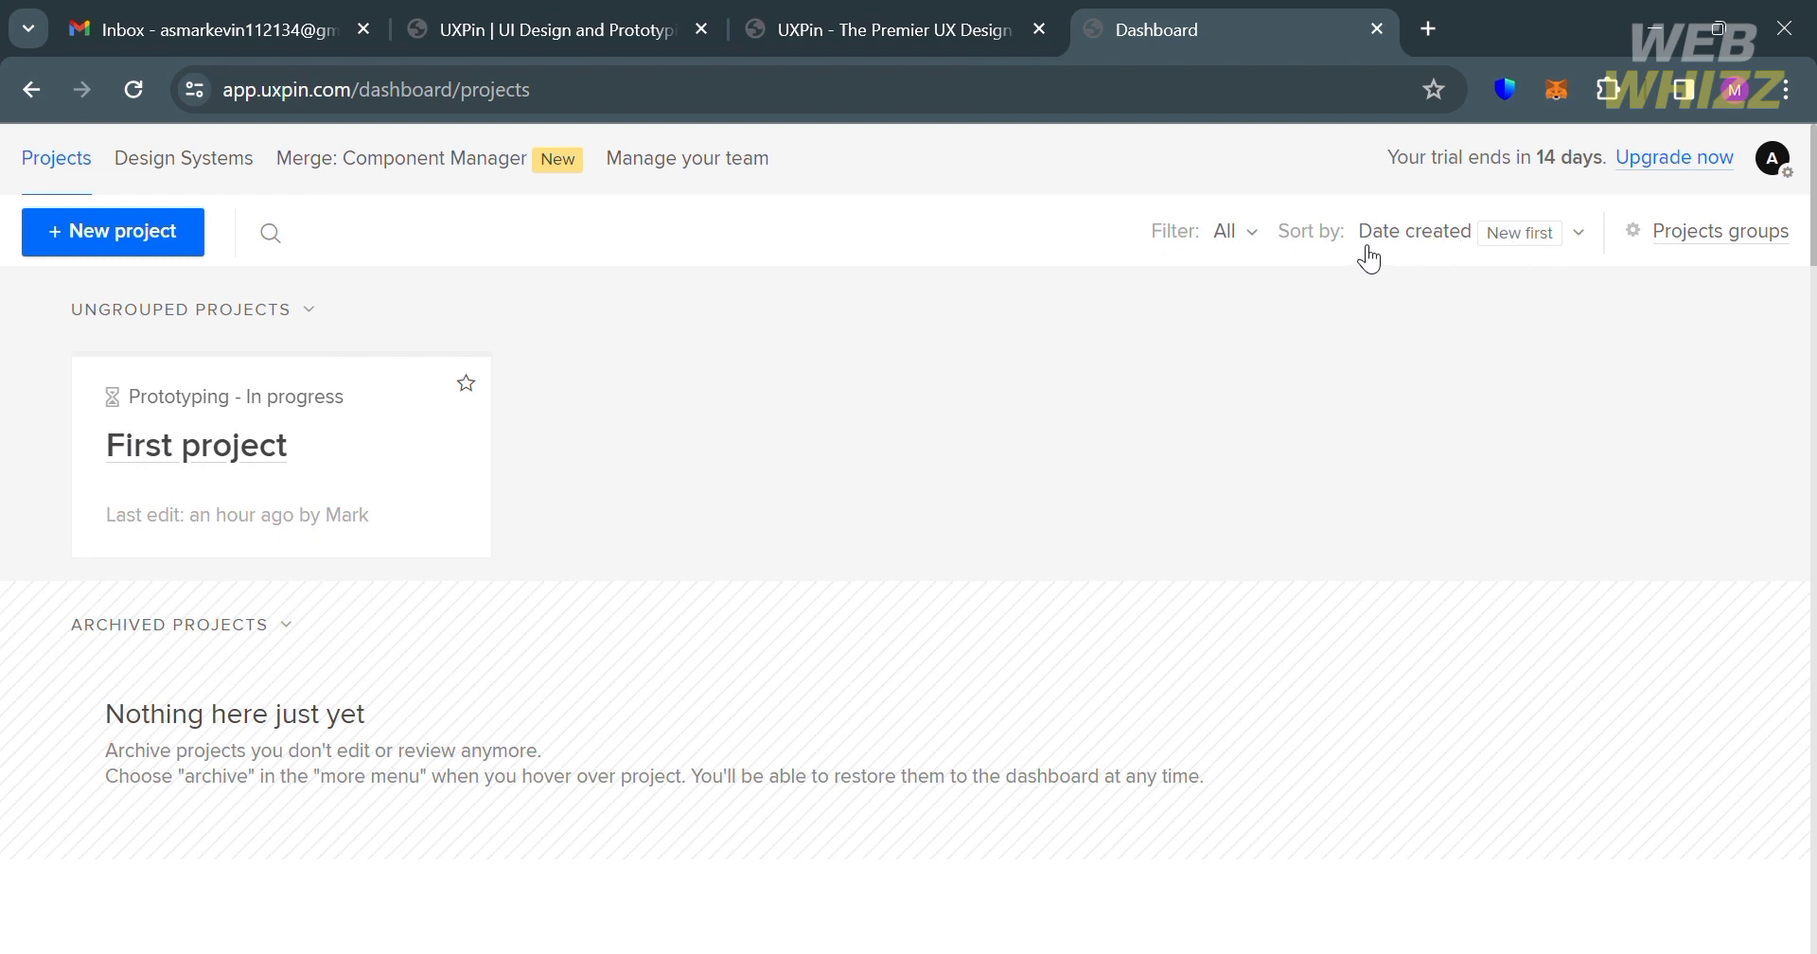
{"action": "left_click", "coordinate": [1588, 245]}
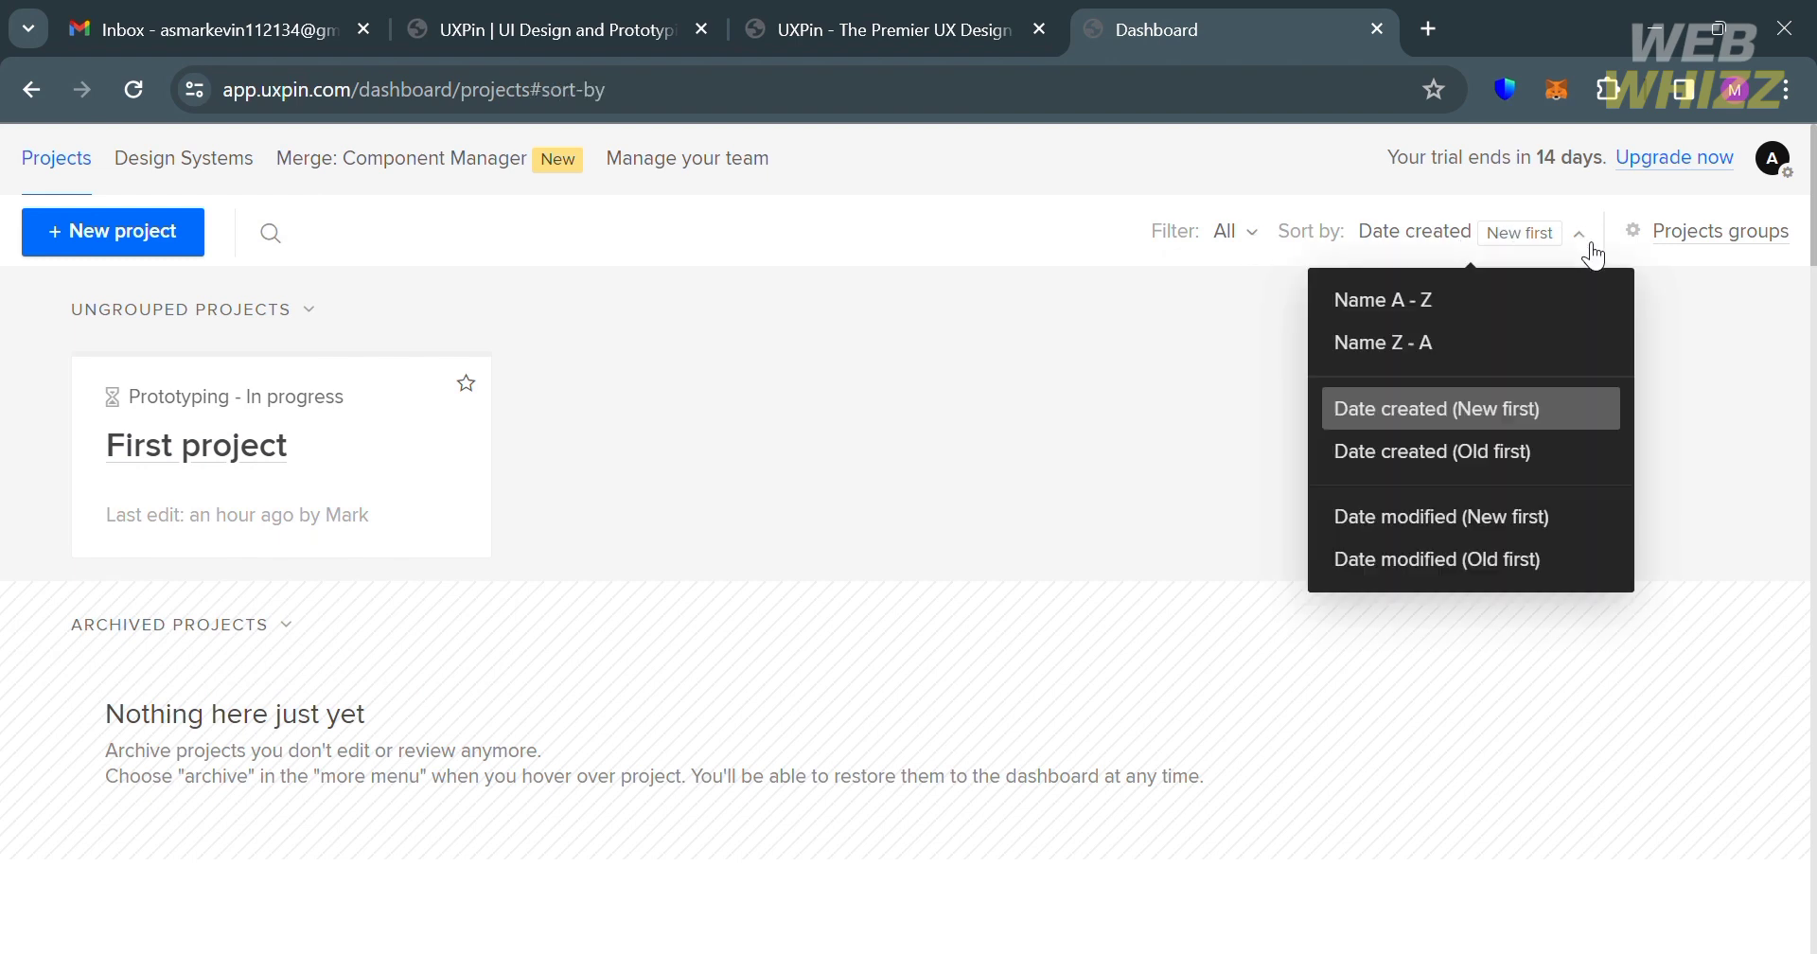
{"action": "left_click", "coordinate": [1622, 691]}
{"action": "mouse_move", "coordinate": [410, 458]}
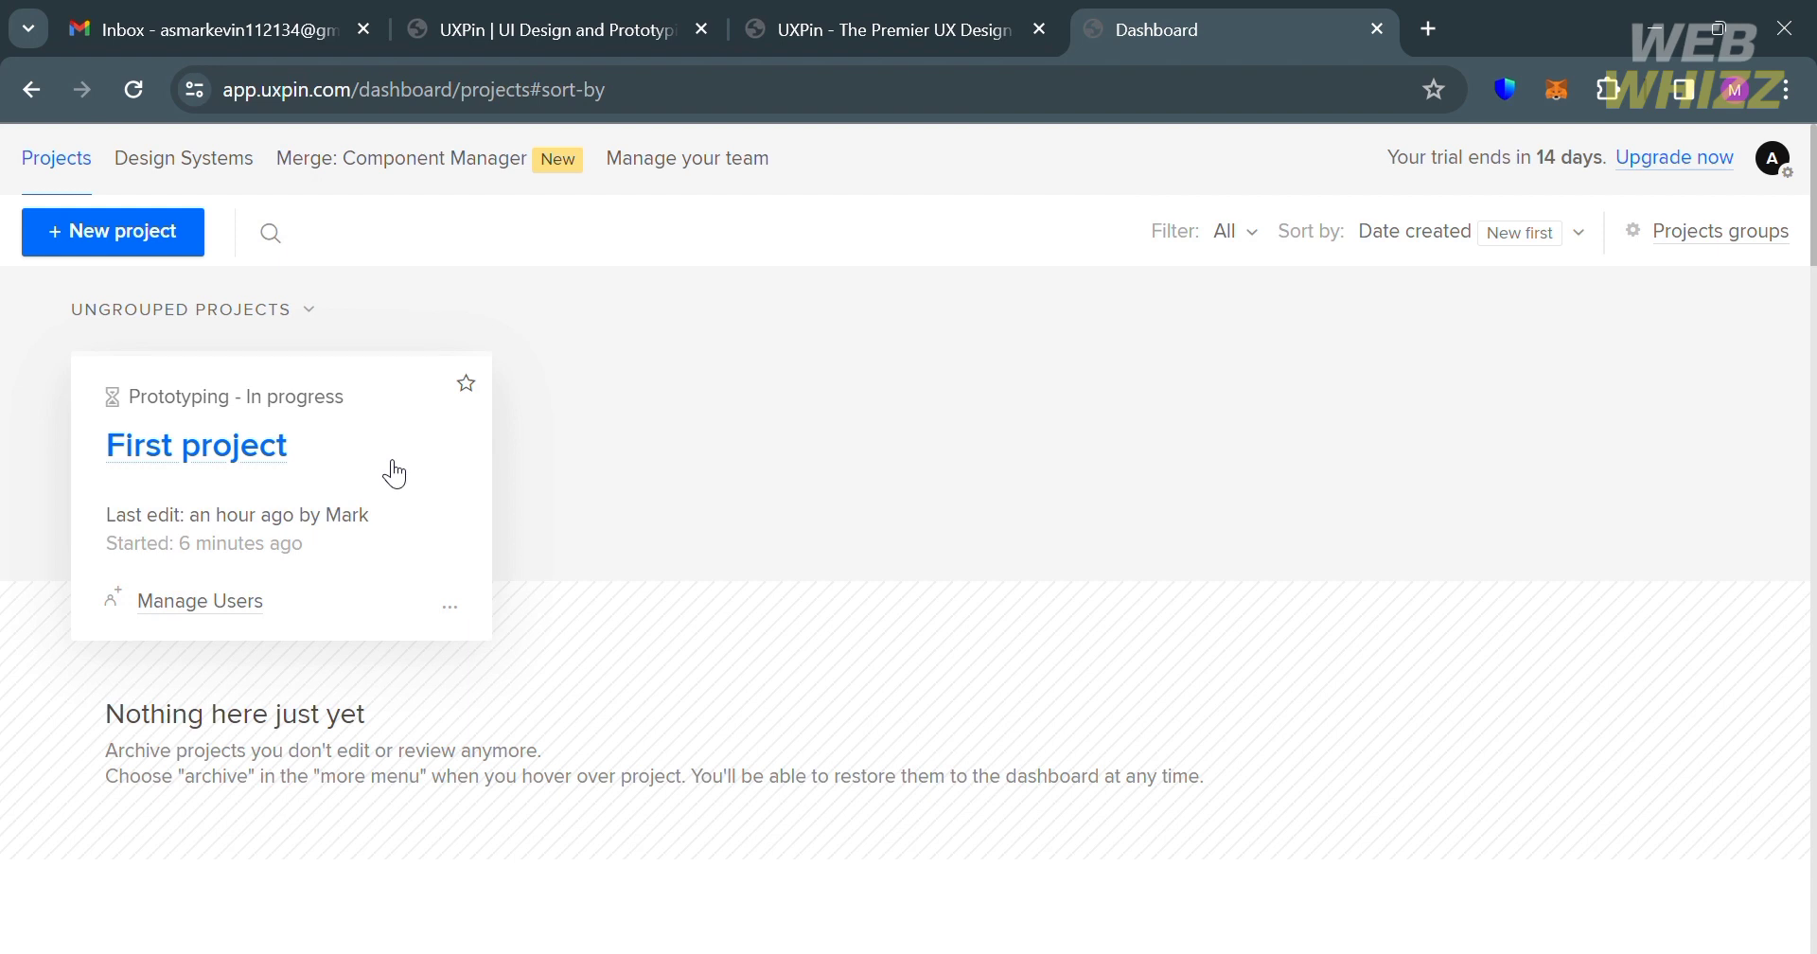
{"action": "left_click", "coordinate": [449, 609]}
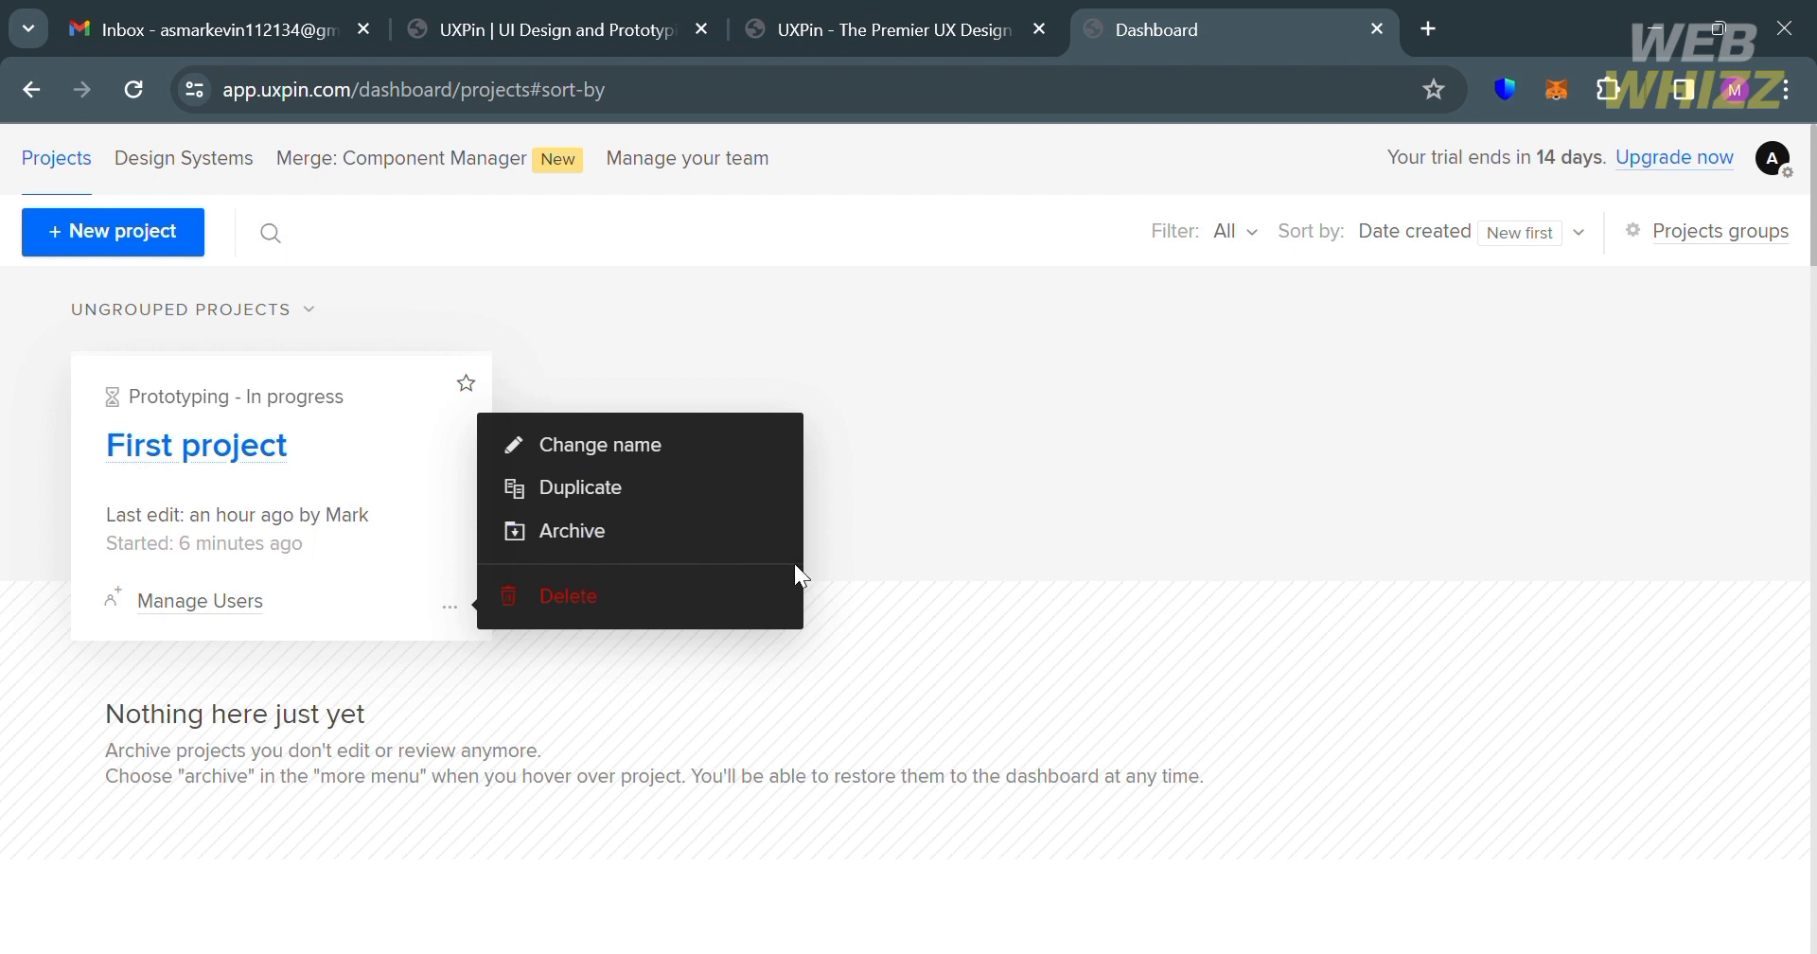
{"action": "left_click", "coordinate": [1745, 241]}
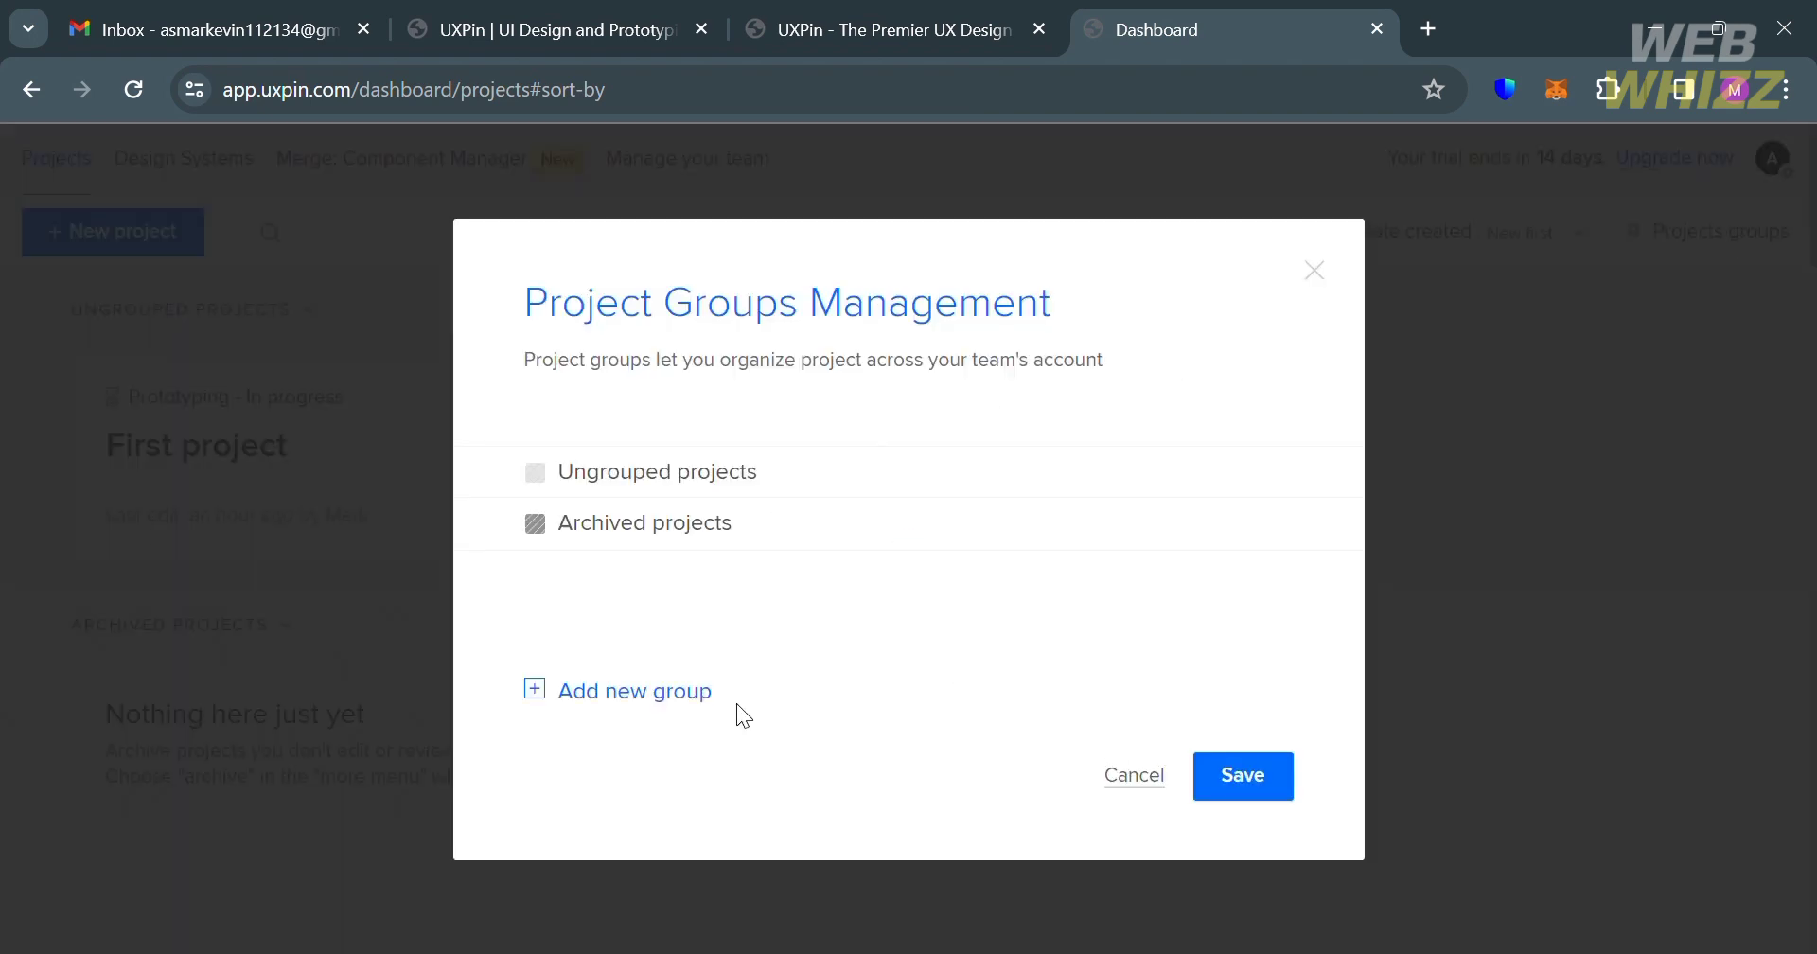
{"action": "left_click", "coordinate": [1136, 778]}
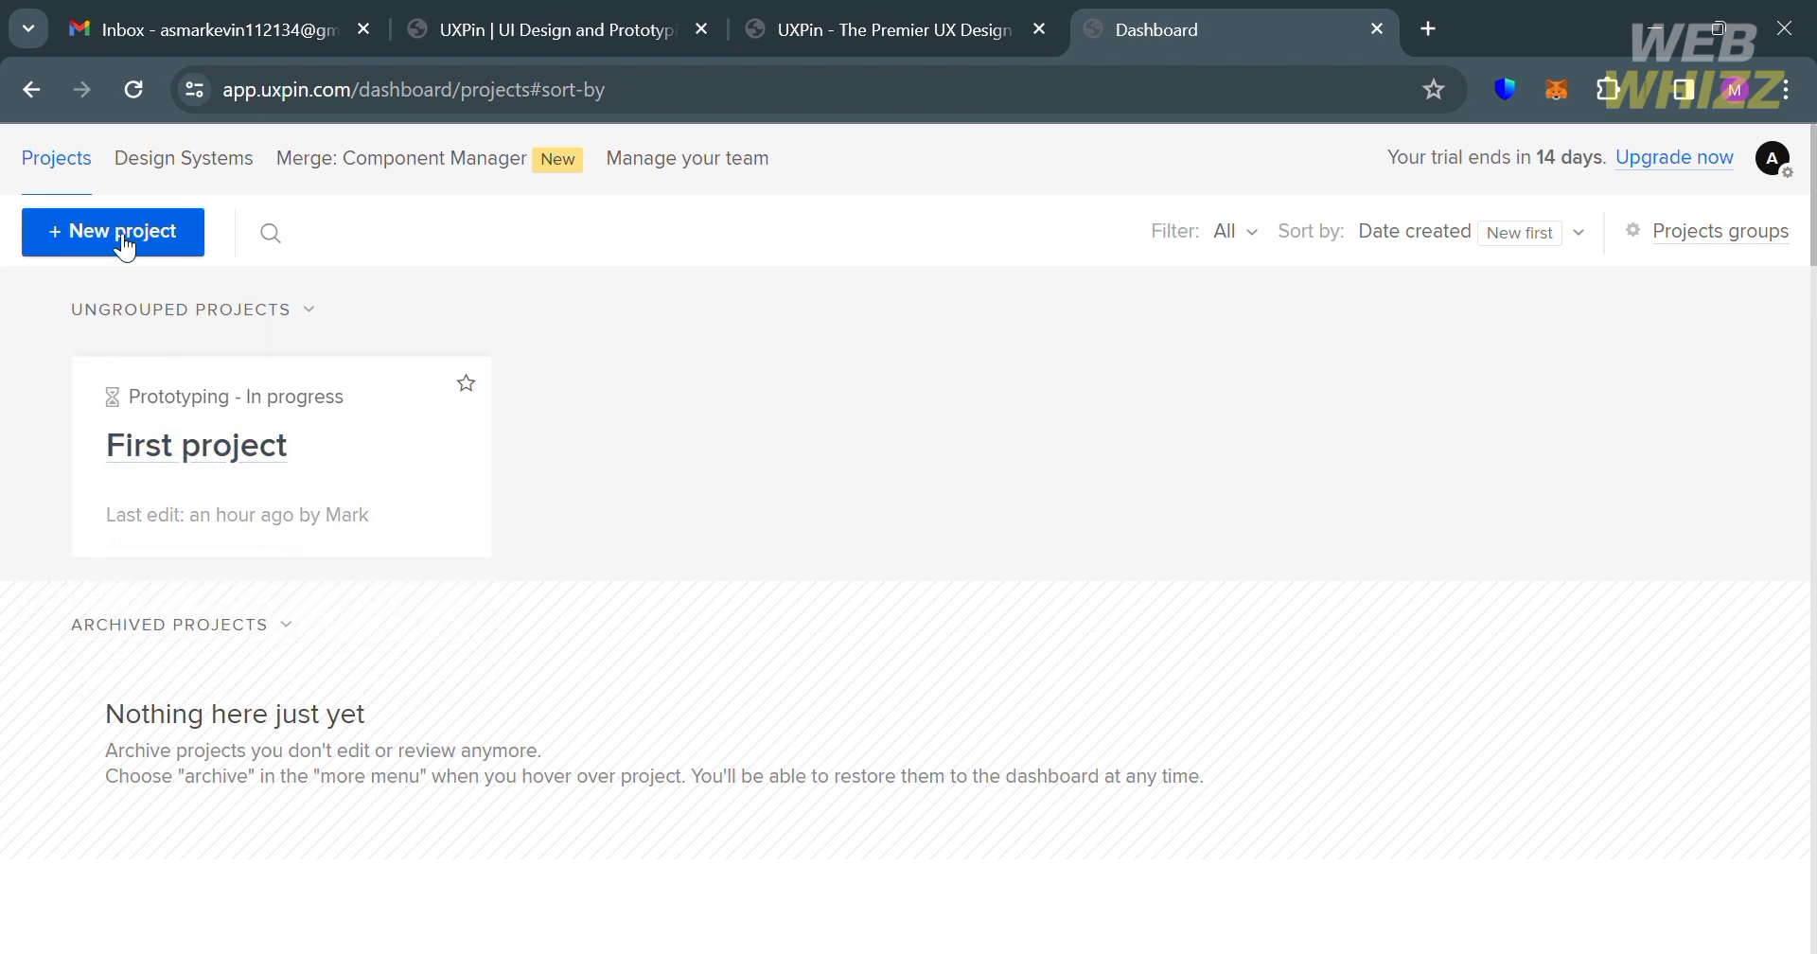
- Switch to the Design Systems page, which has no design systems yet
{"action": "left_click", "coordinate": [226, 171]}
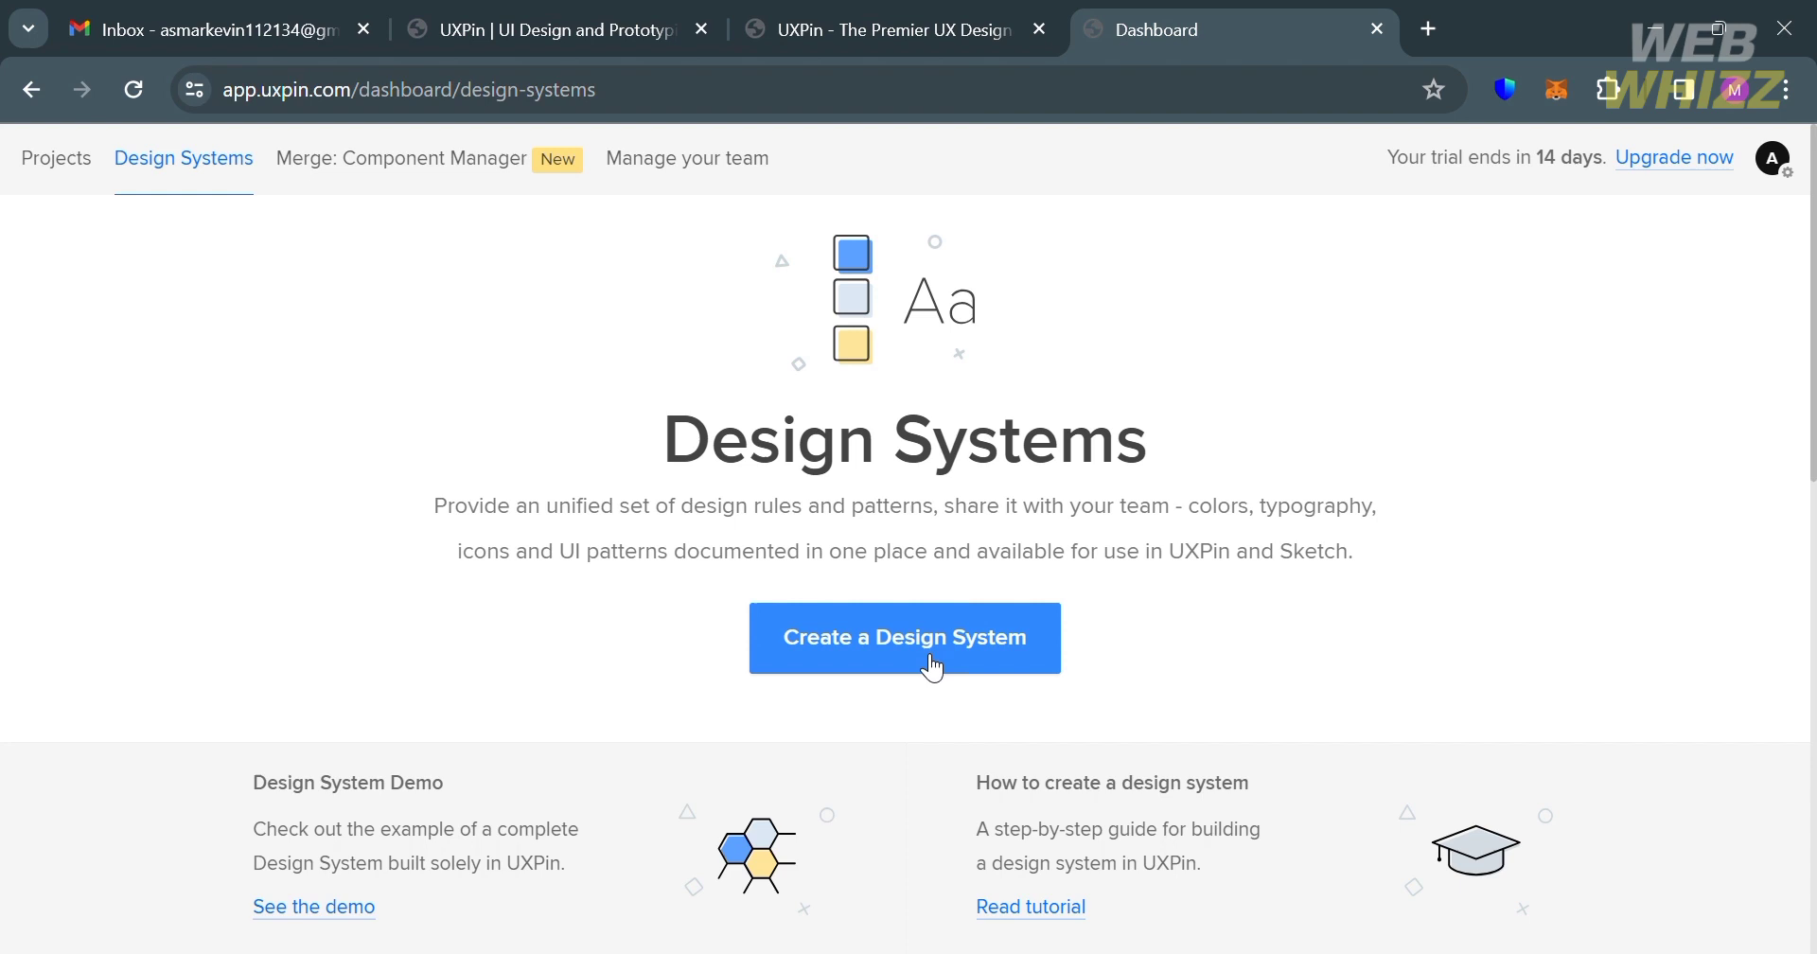
{"action": "left_click", "coordinate": [932, 668]}
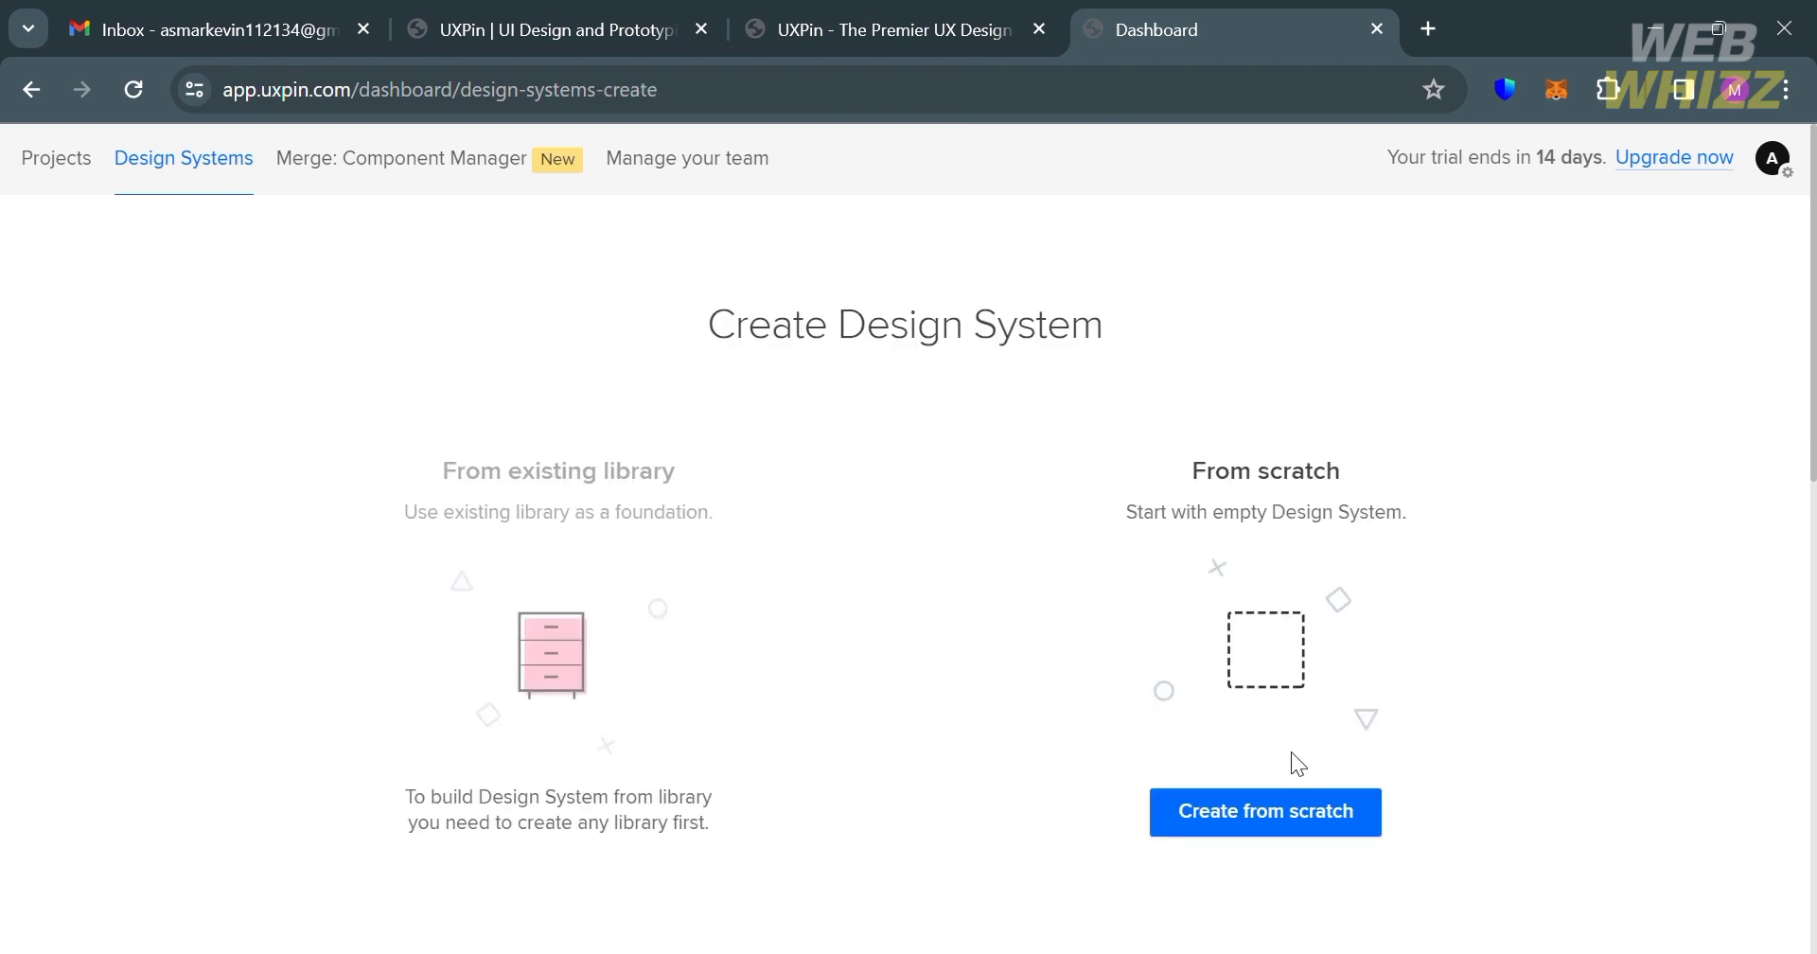
{"action": "scroll", "coordinate": [1082, 787], "scroll_direction": "down", "scroll_amount": 7}
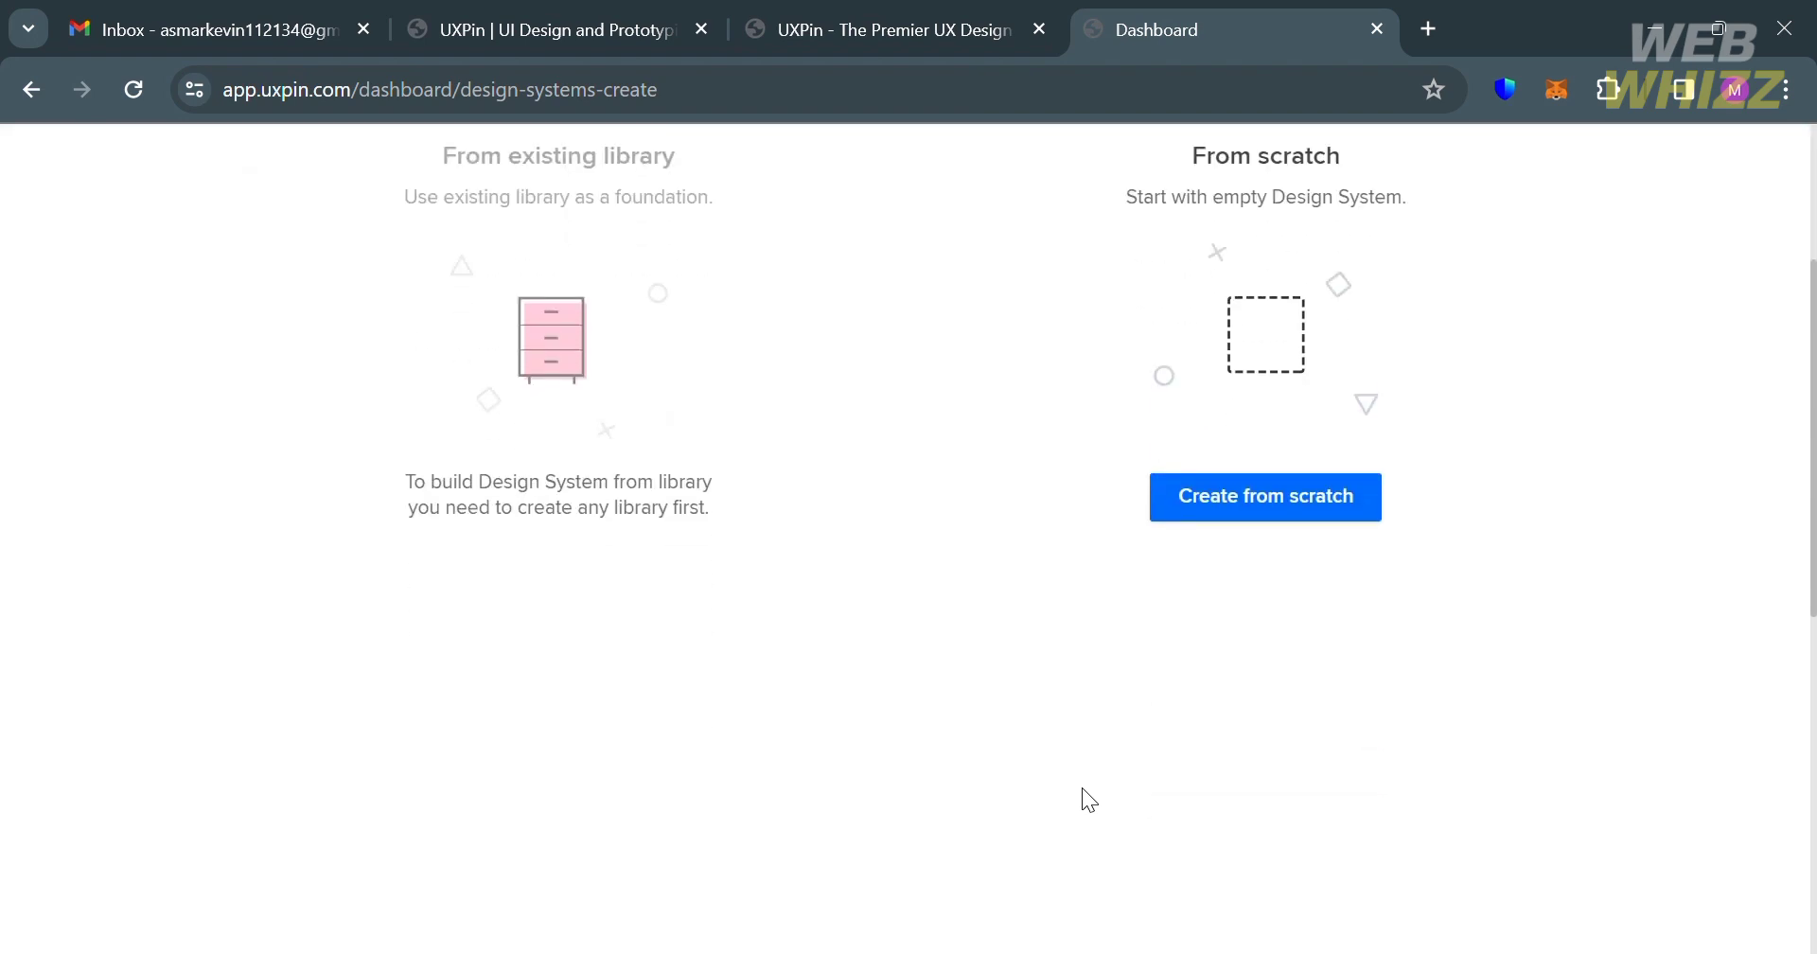
{"action": "scroll", "coordinate": [1082, 788], "scroll_direction": "up", "scroll_amount": 7}
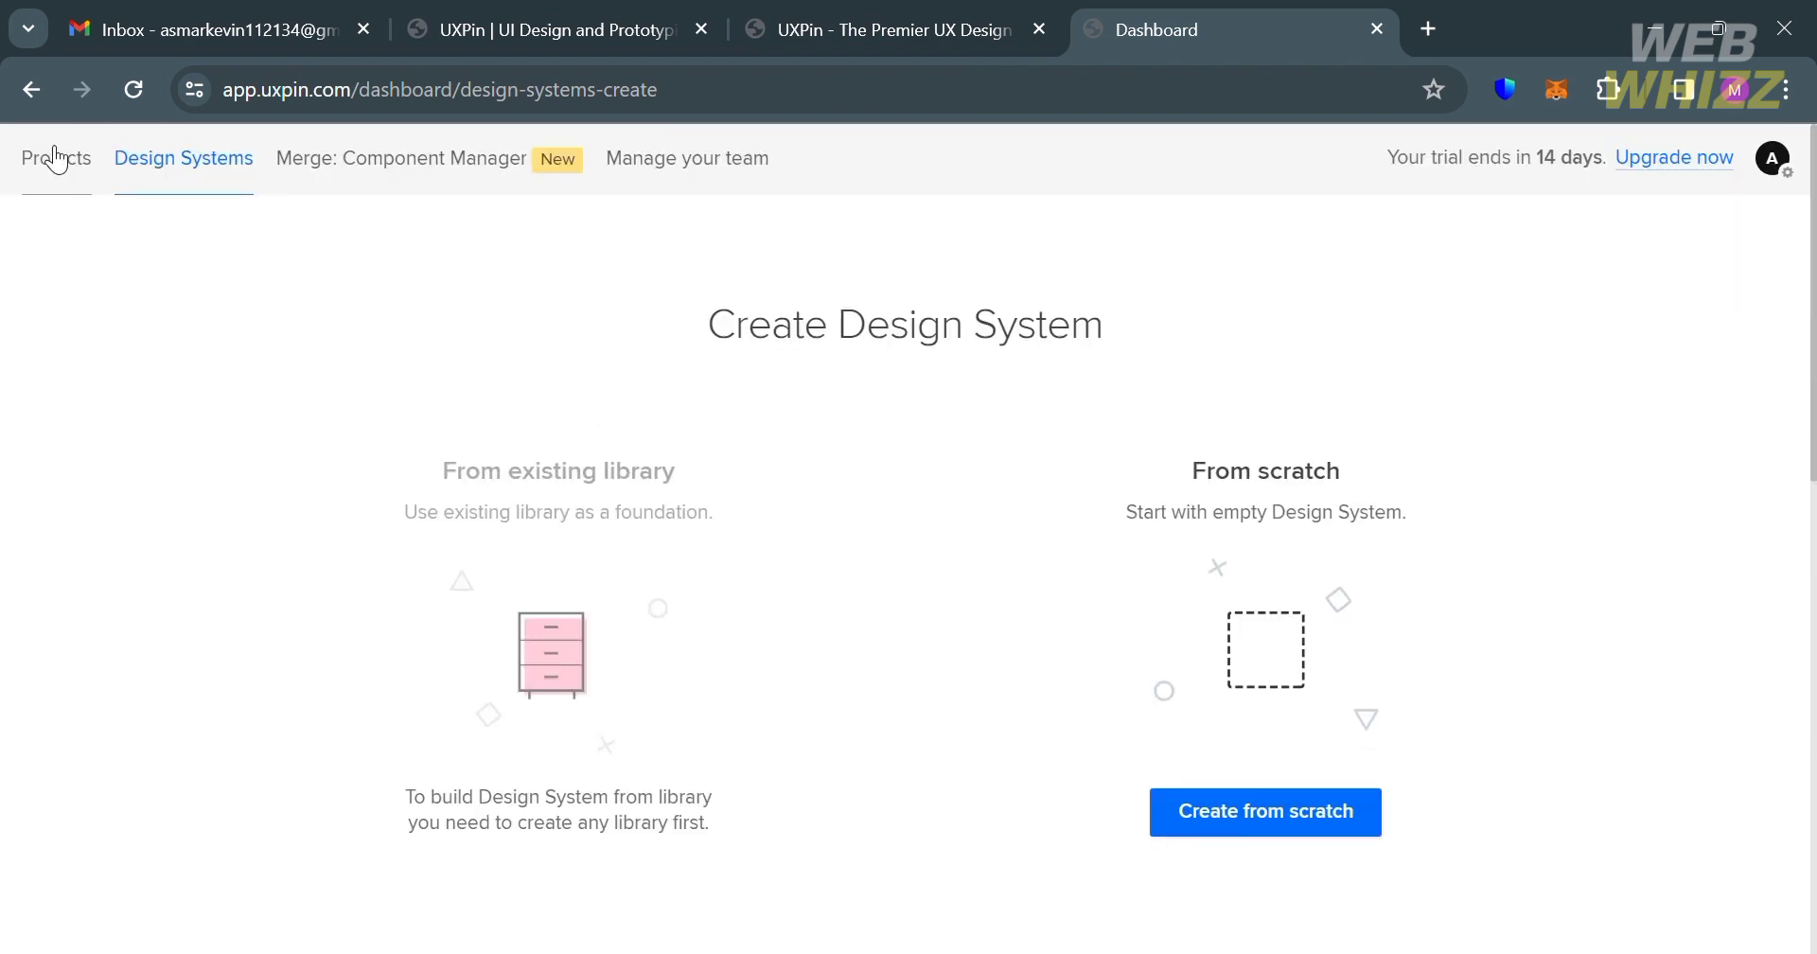
{"action": "left_click", "coordinate": [31, 90]}
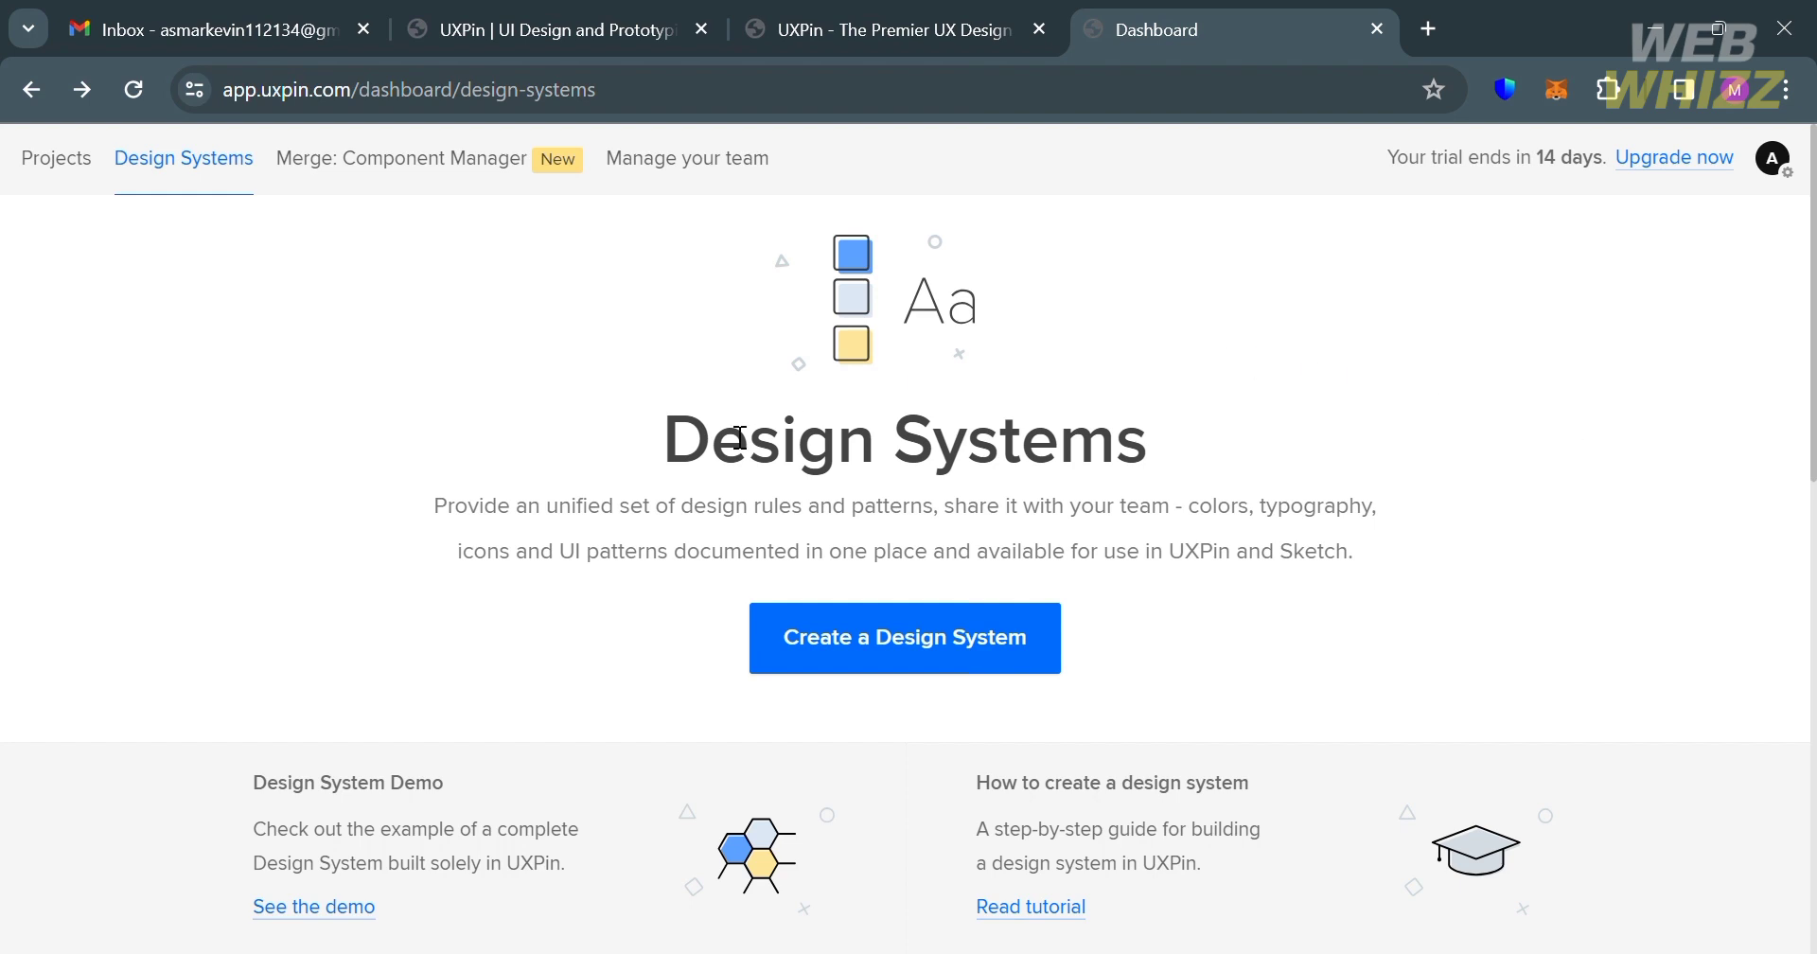
- Open the Merge Component Manager page and scroll through it
{"action": "left_click", "coordinate": [406, 167]}
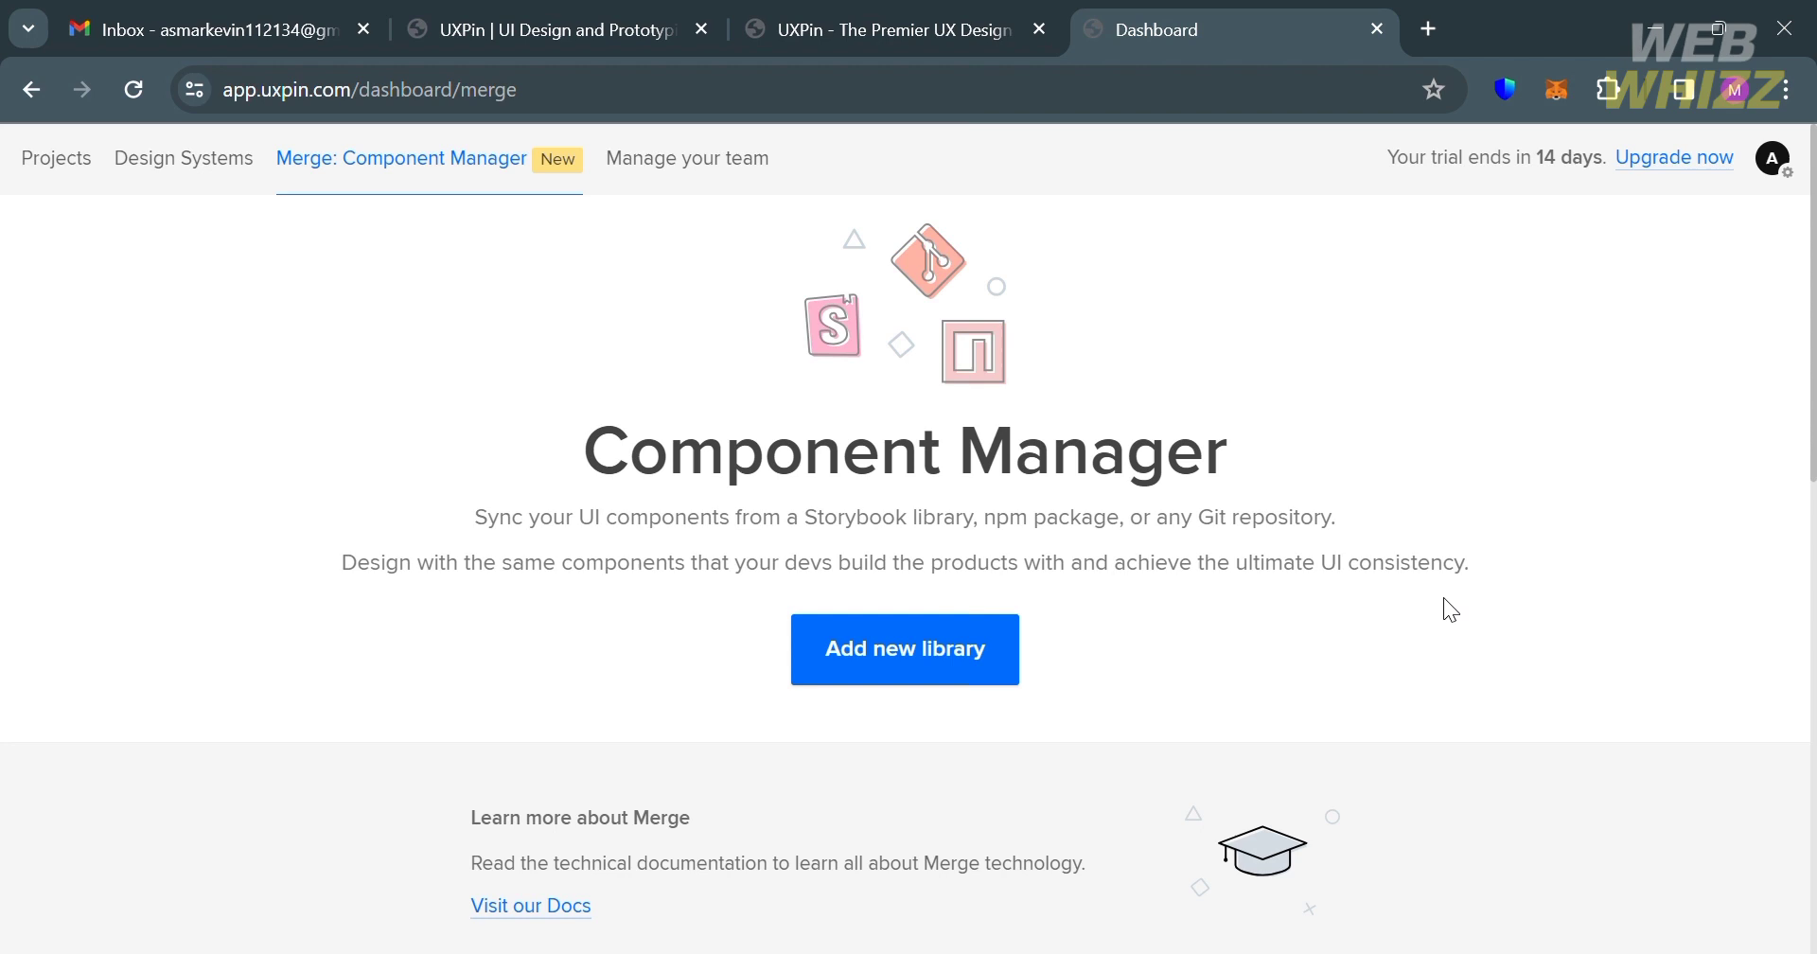
{"action": "scroll", "coordinate": [1445, 608], "scroll_direction": "down", "scroll_amount": 3}
{"action": "scroll", "coordinate": [1445, 608], "scroll_direction": "up", "scroll_amount": 3}
- Start adding a new Storybook library, then cancel without adding it
{"action": "left_click", "coordinate": [963, 662]}
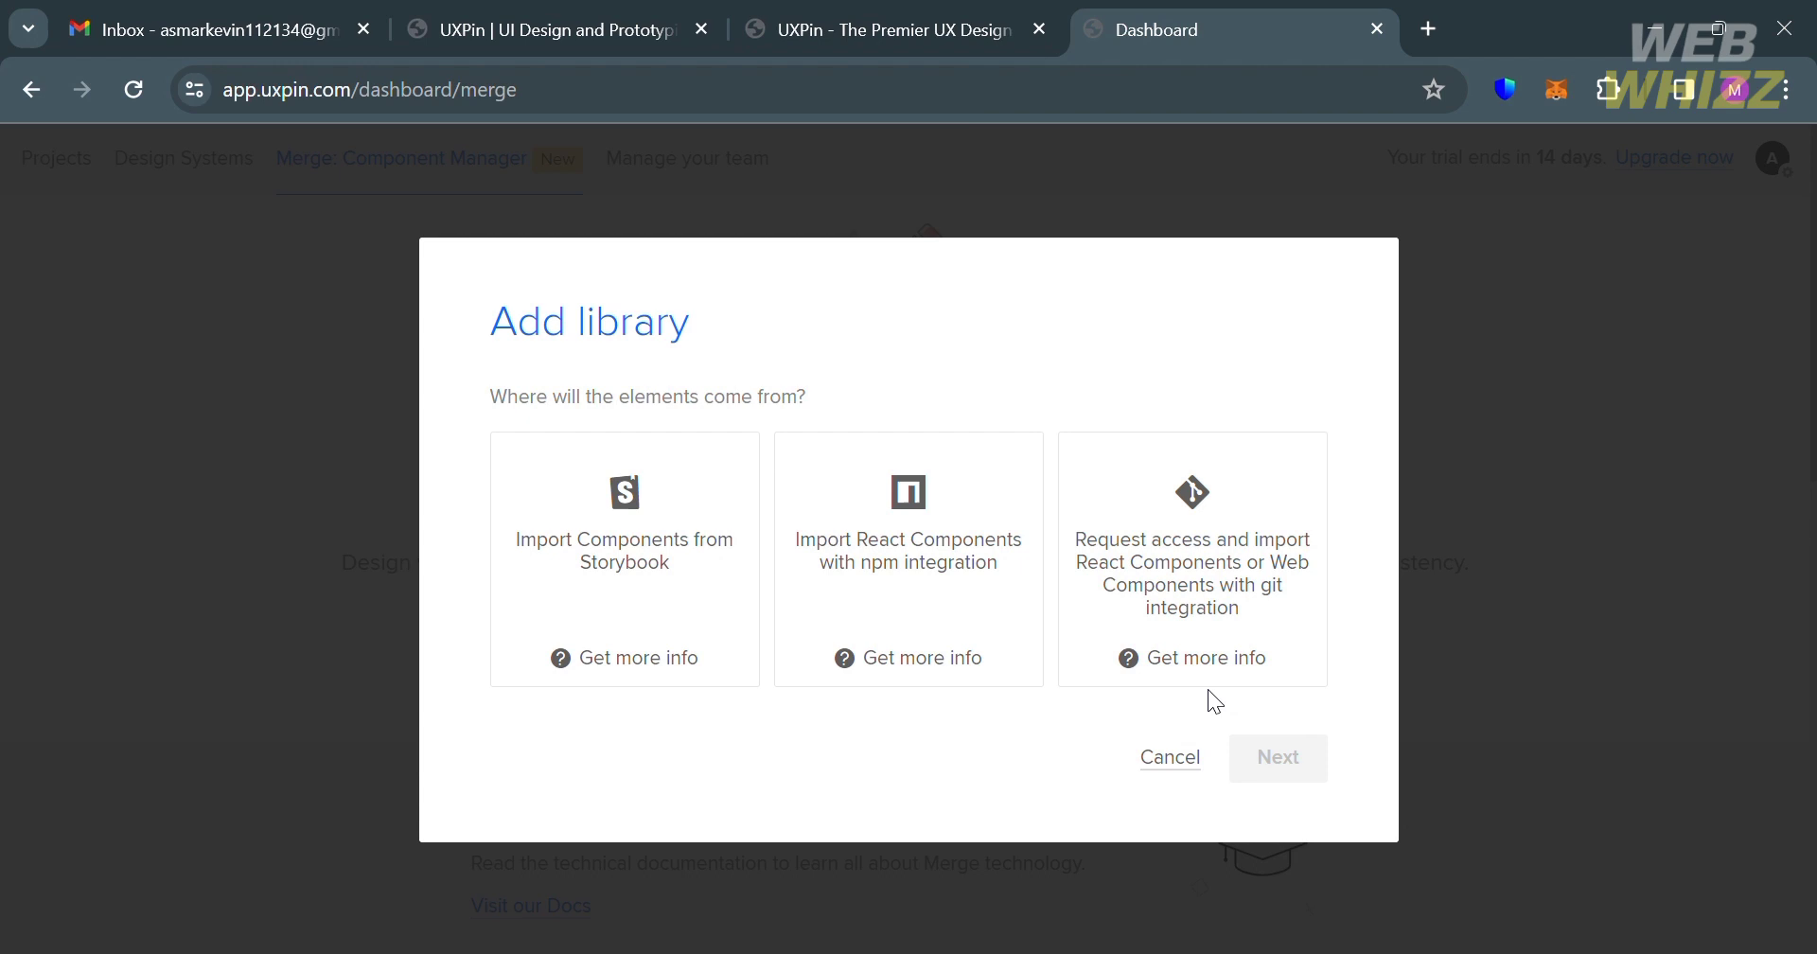
{"action": "left_click", "coordinate": [705, 602]}
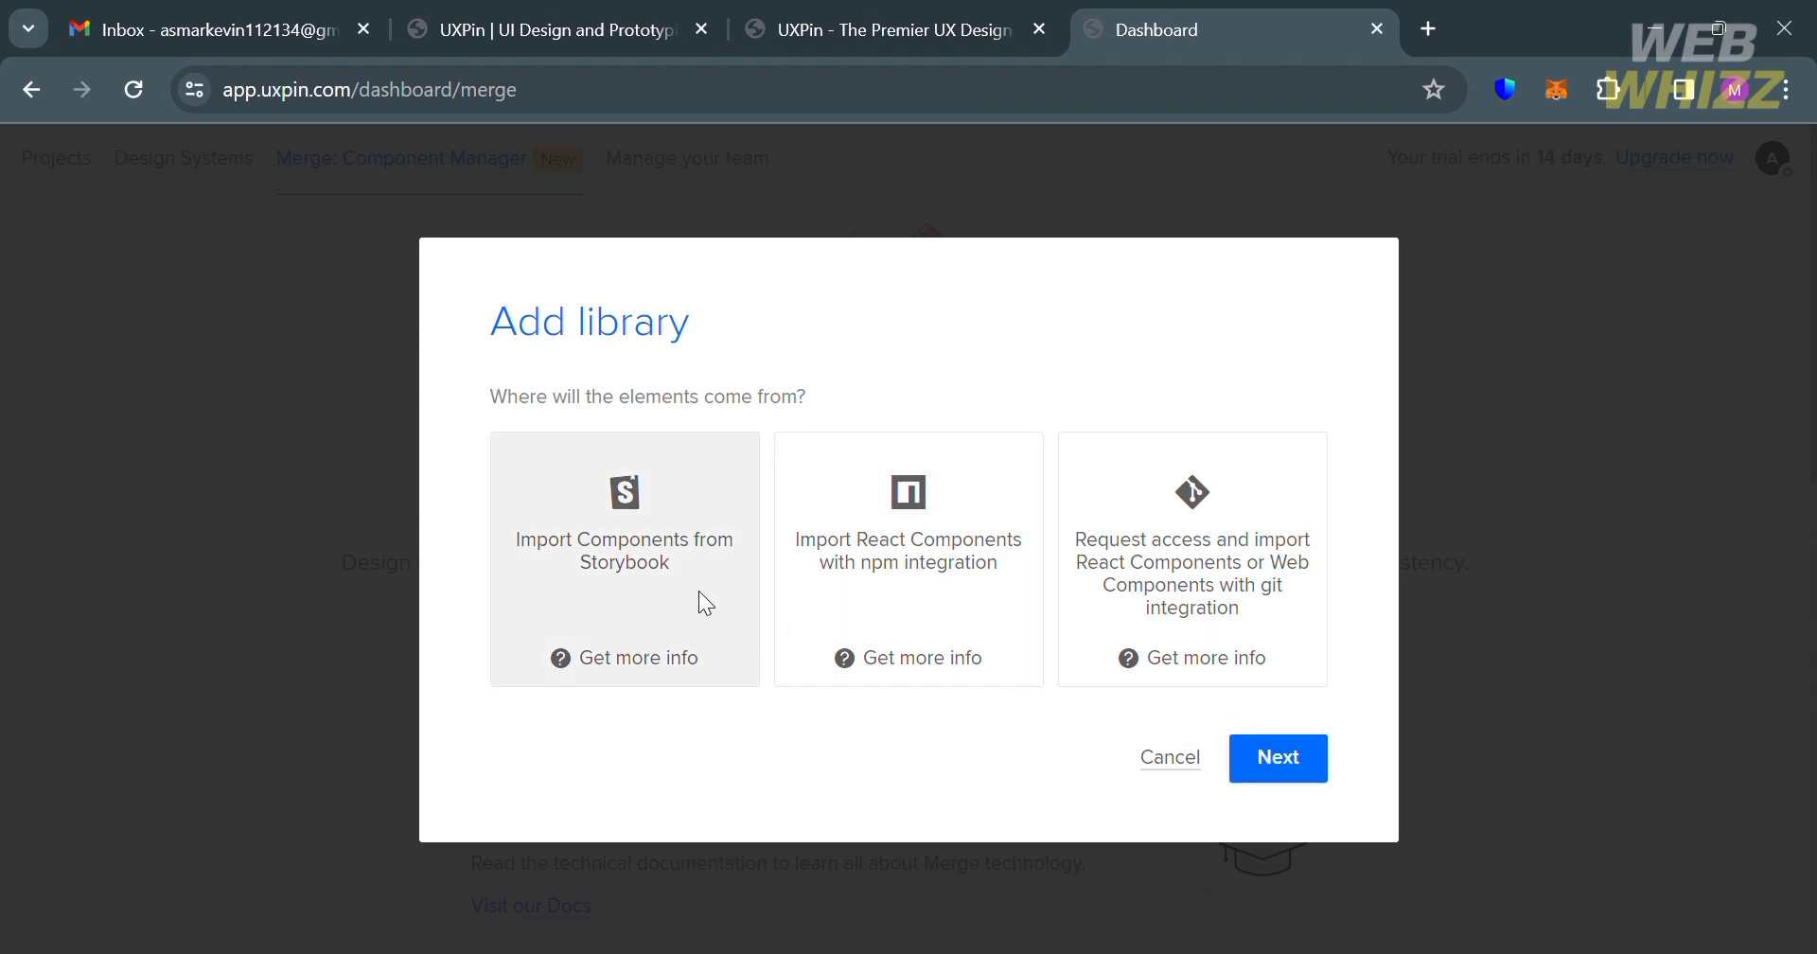
{"action": "left_click", "coordinate": [1178, 772]}
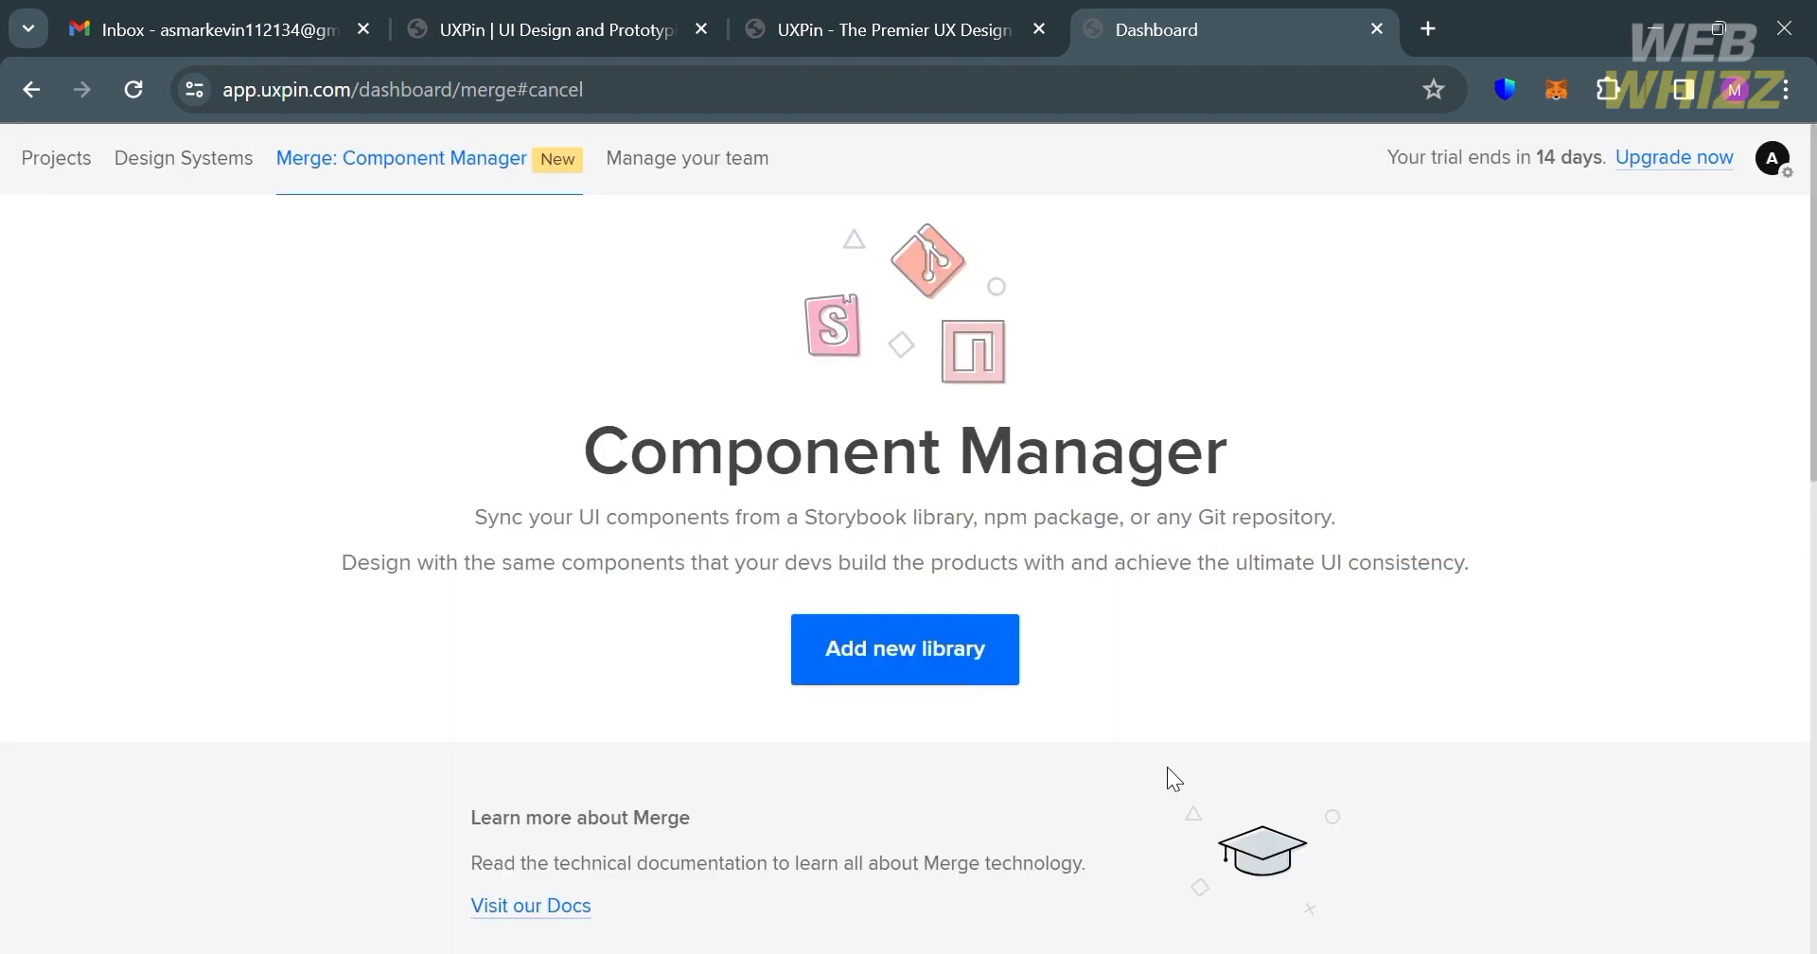
- Open Manage your team and review the Roles tab's permissions table
{"action": "left_click", "coordinate": [669, 166]}
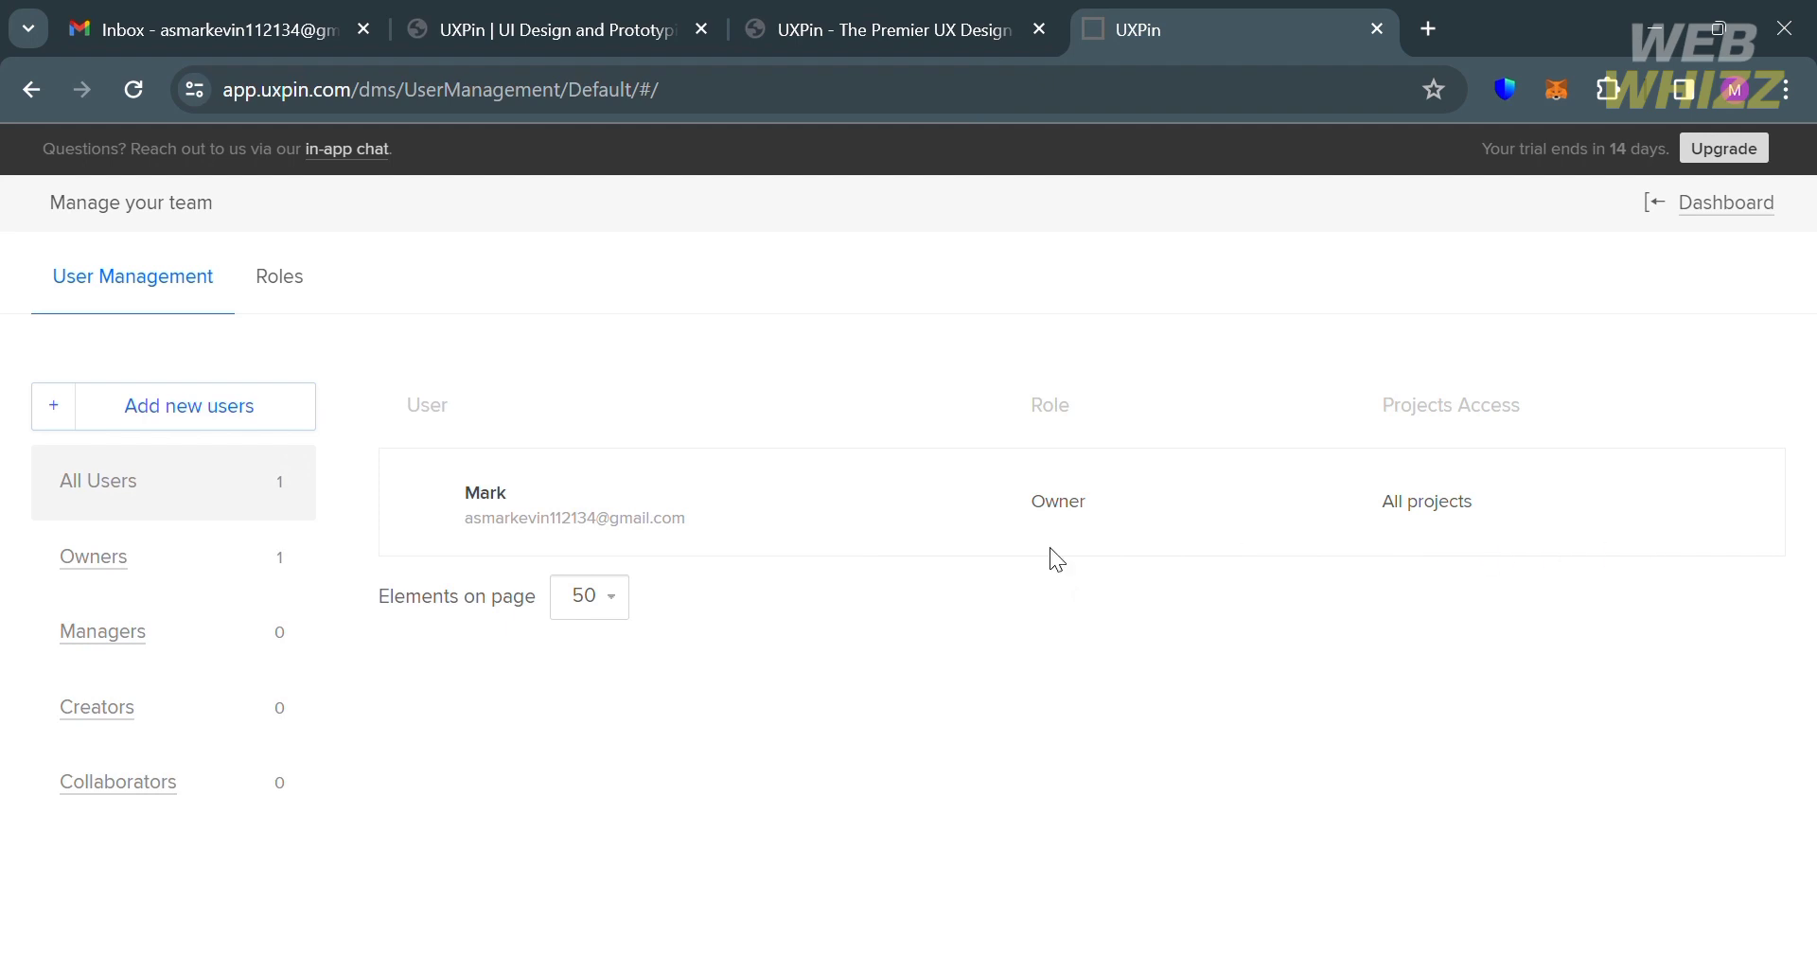
{"action": "left_click", "coordinate": [280, 276]}
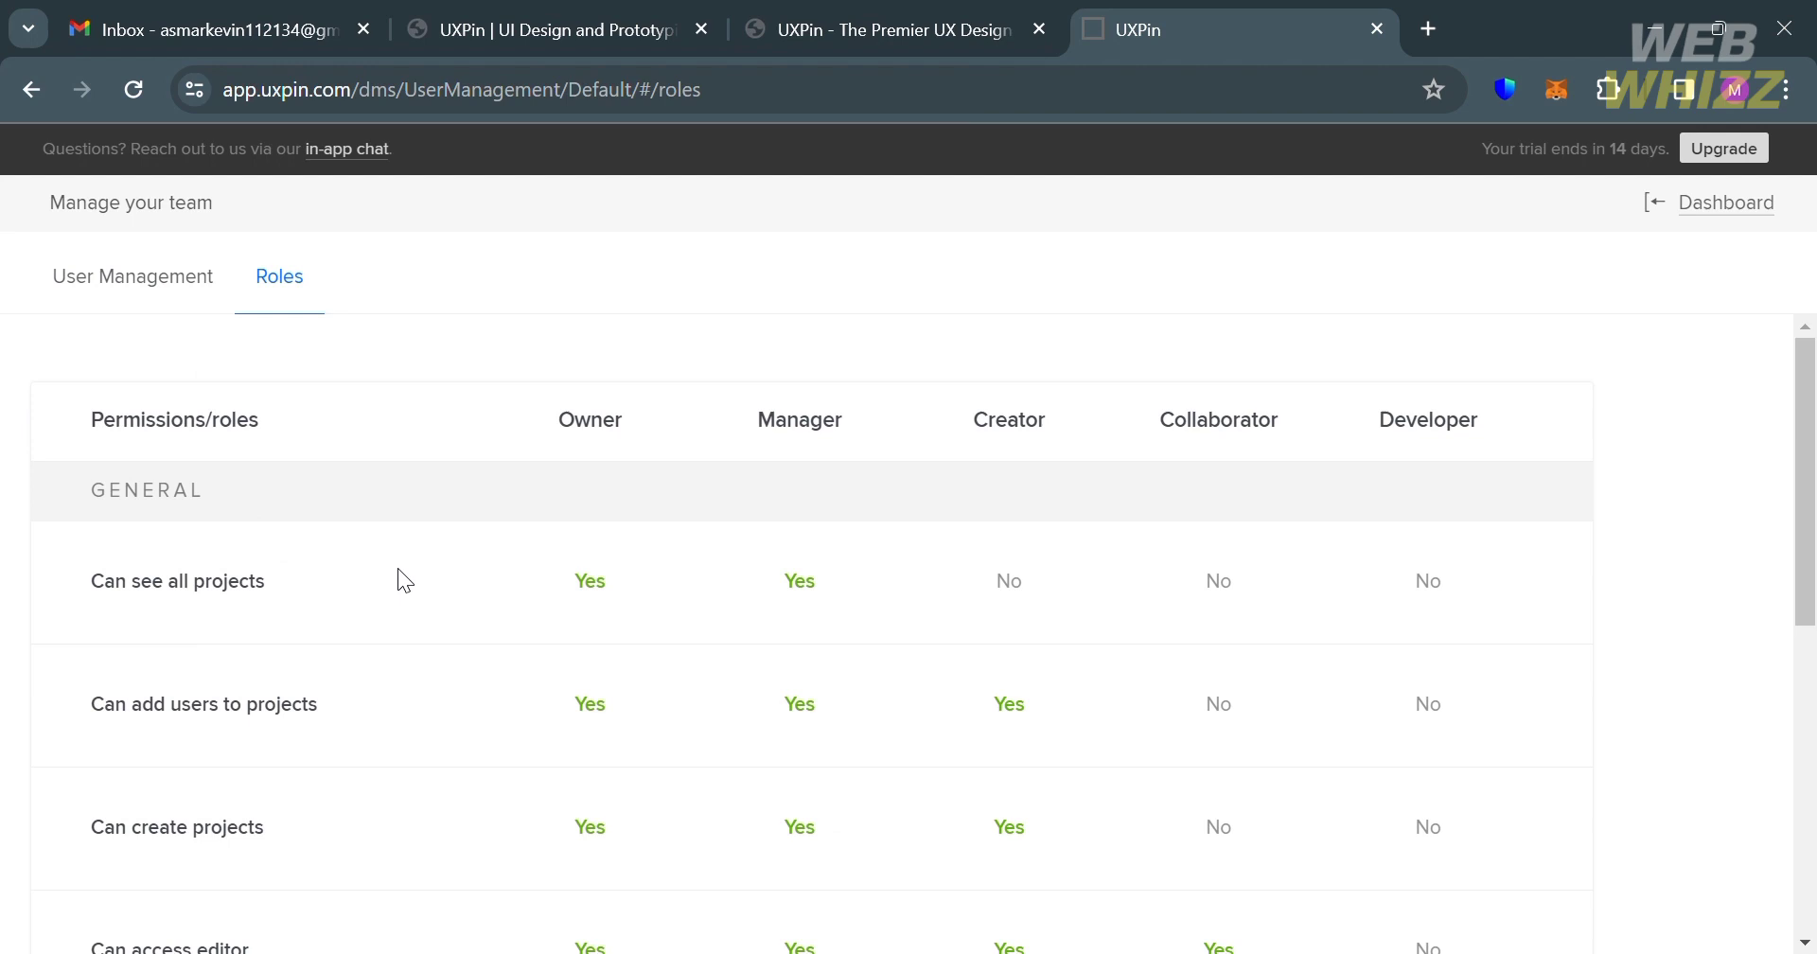
{"action": "scroll", "coordinate": [499, 742], "scroll_direction": "down", "scroll_amount": 3}
{"action": "scroll", "coordinate": [499, 742], "scroll_direction": "up", "scroll_amount": 3}
{"action": "scroll", "coordinate": [296, 689], "scroll_direction": "down", "scroll_amount": 4}
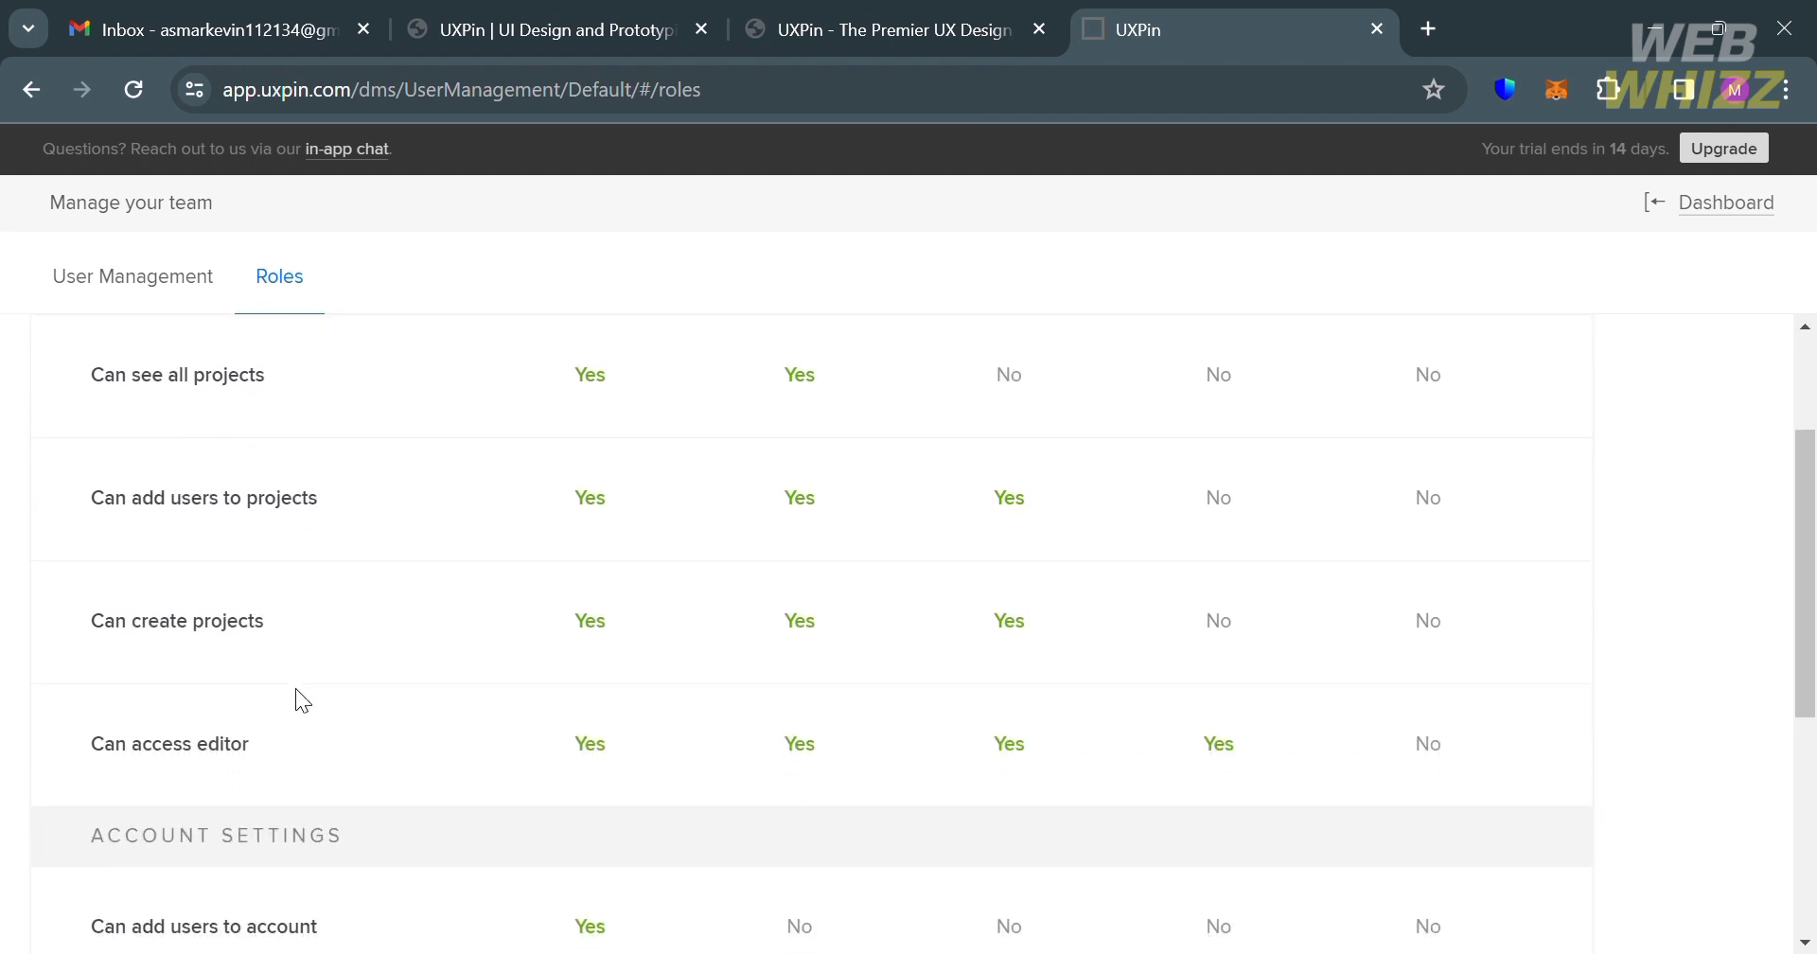
{"action": "scroll", "coordinate": [296, 689], "scroll_direction": "up", "scroll_amount": 4}
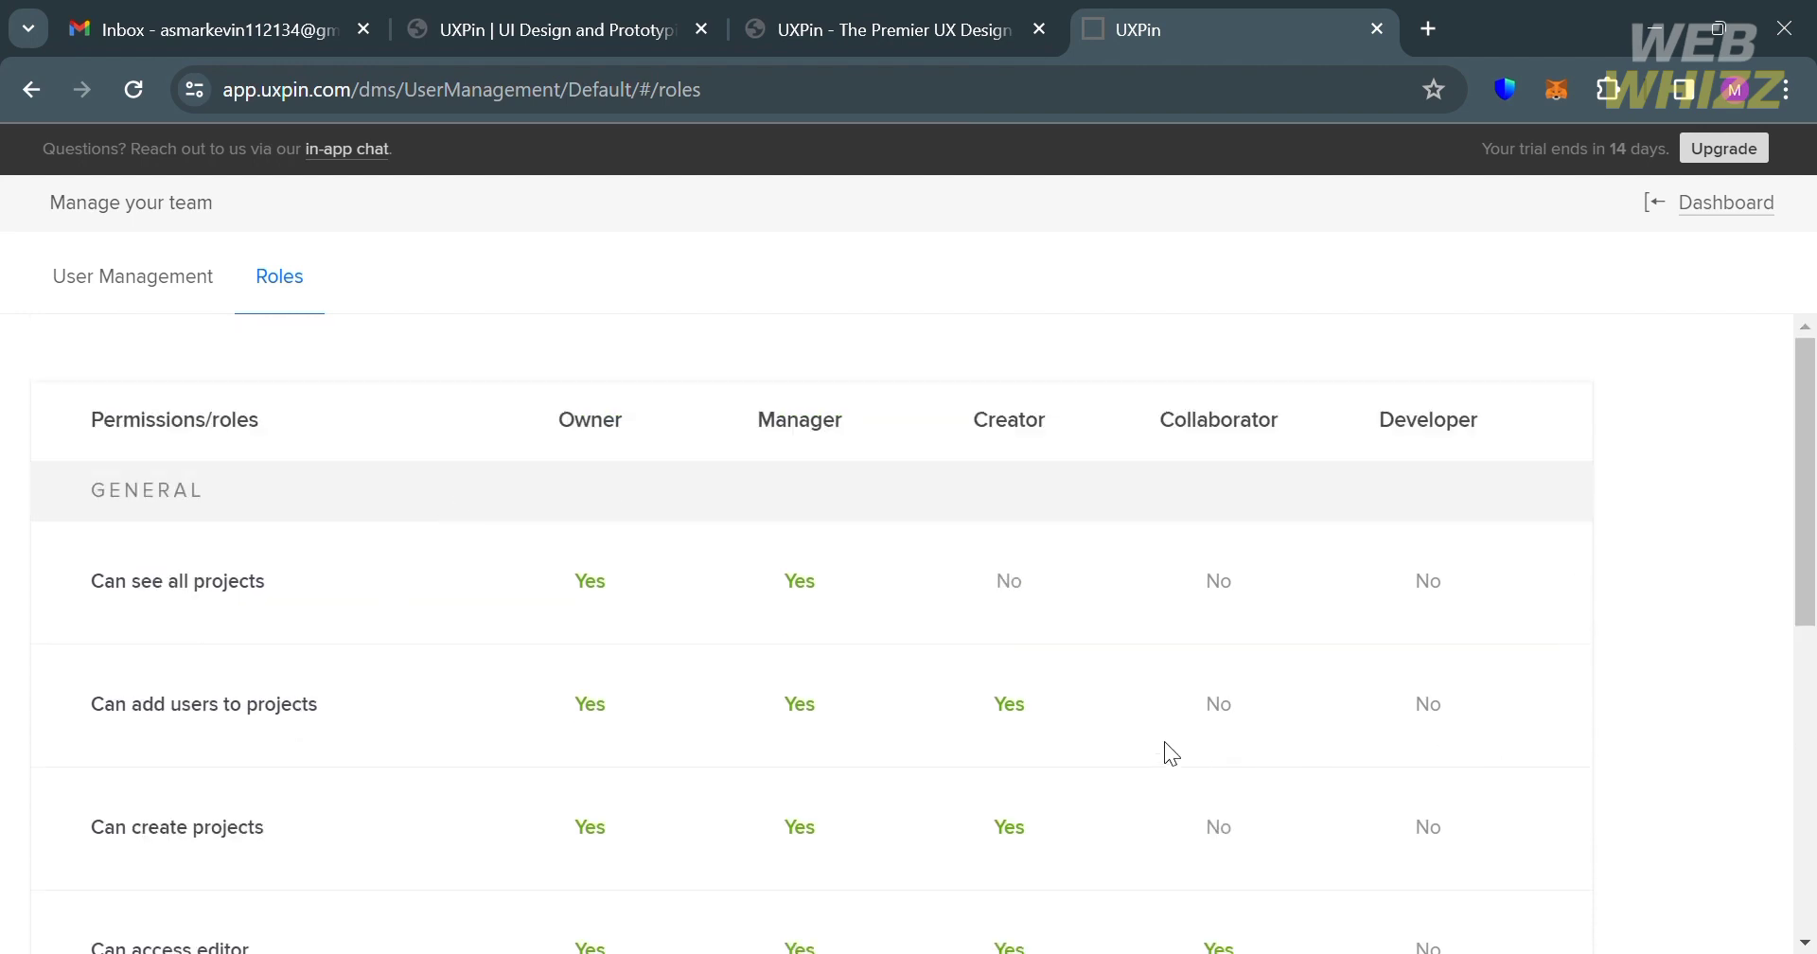
{"action": "scroll", "coordinate": [1165, 741], "scroll_direction": "down", "scroll_amount": 4}
{"action": "scroll", "coordinate": [1165, 741], "scroll_direction": "up", "scroll_amount": 4}
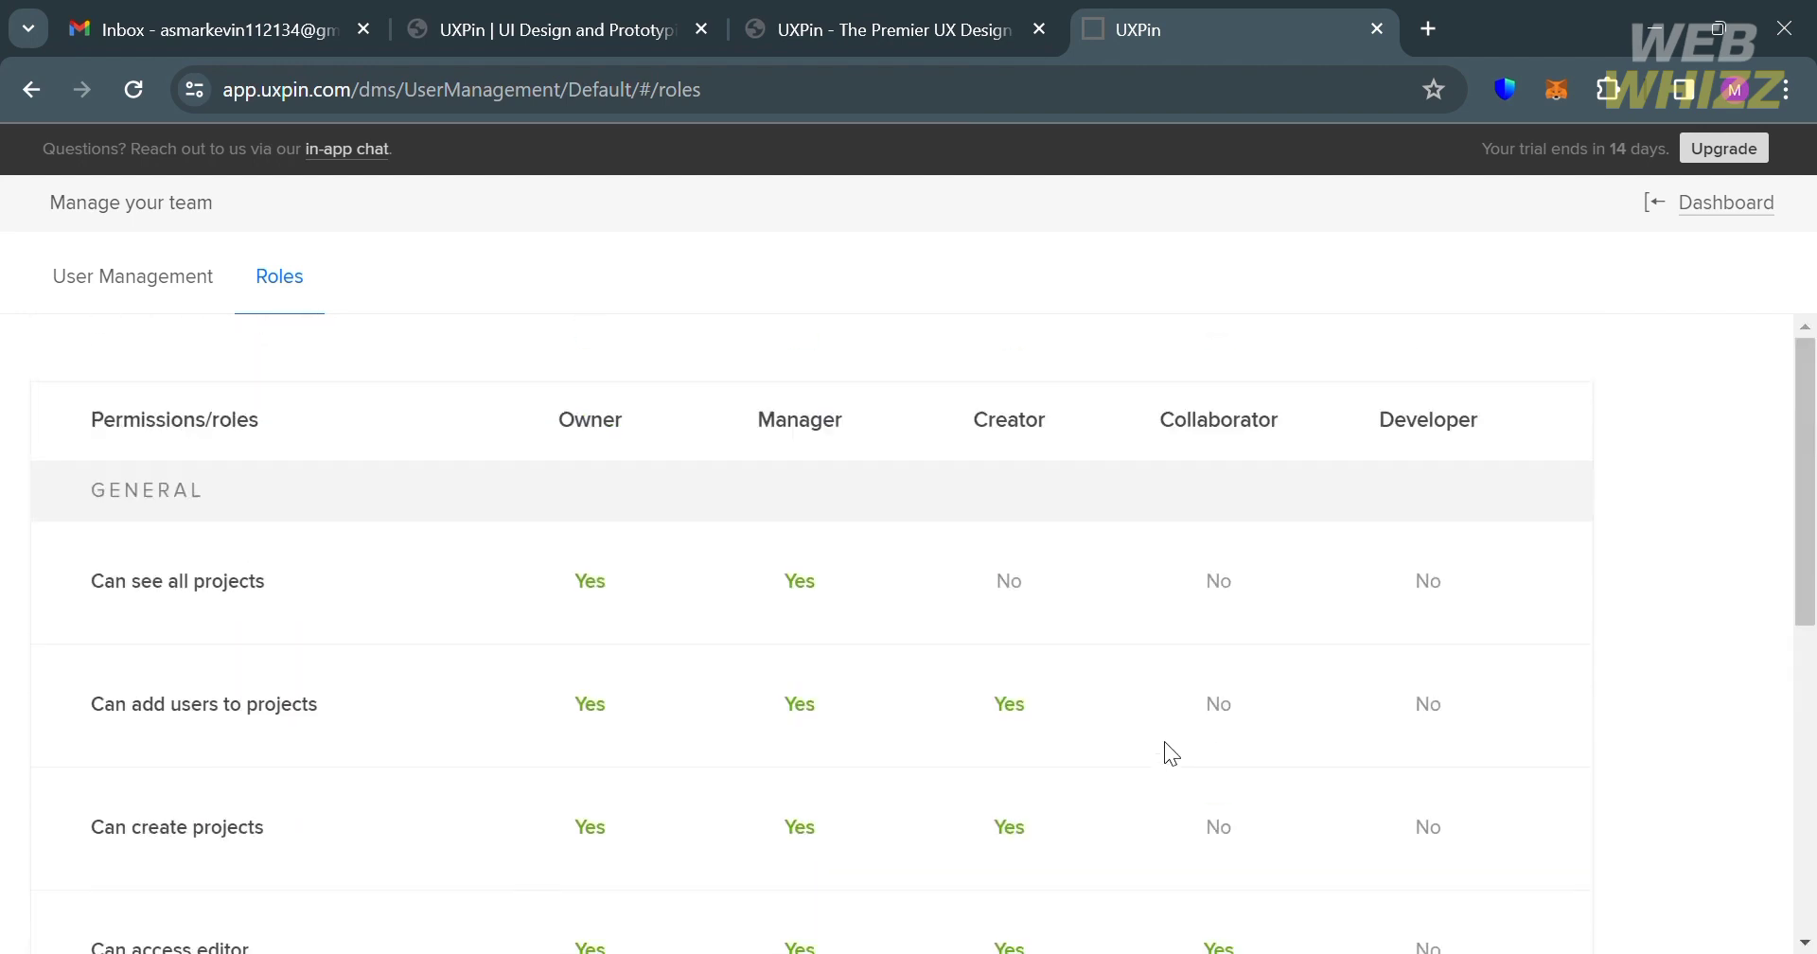
- From User Management, start adding a user with Manager role, then switch to bulk invite
{"action": "left_click", "coordinate": [163, 272]}
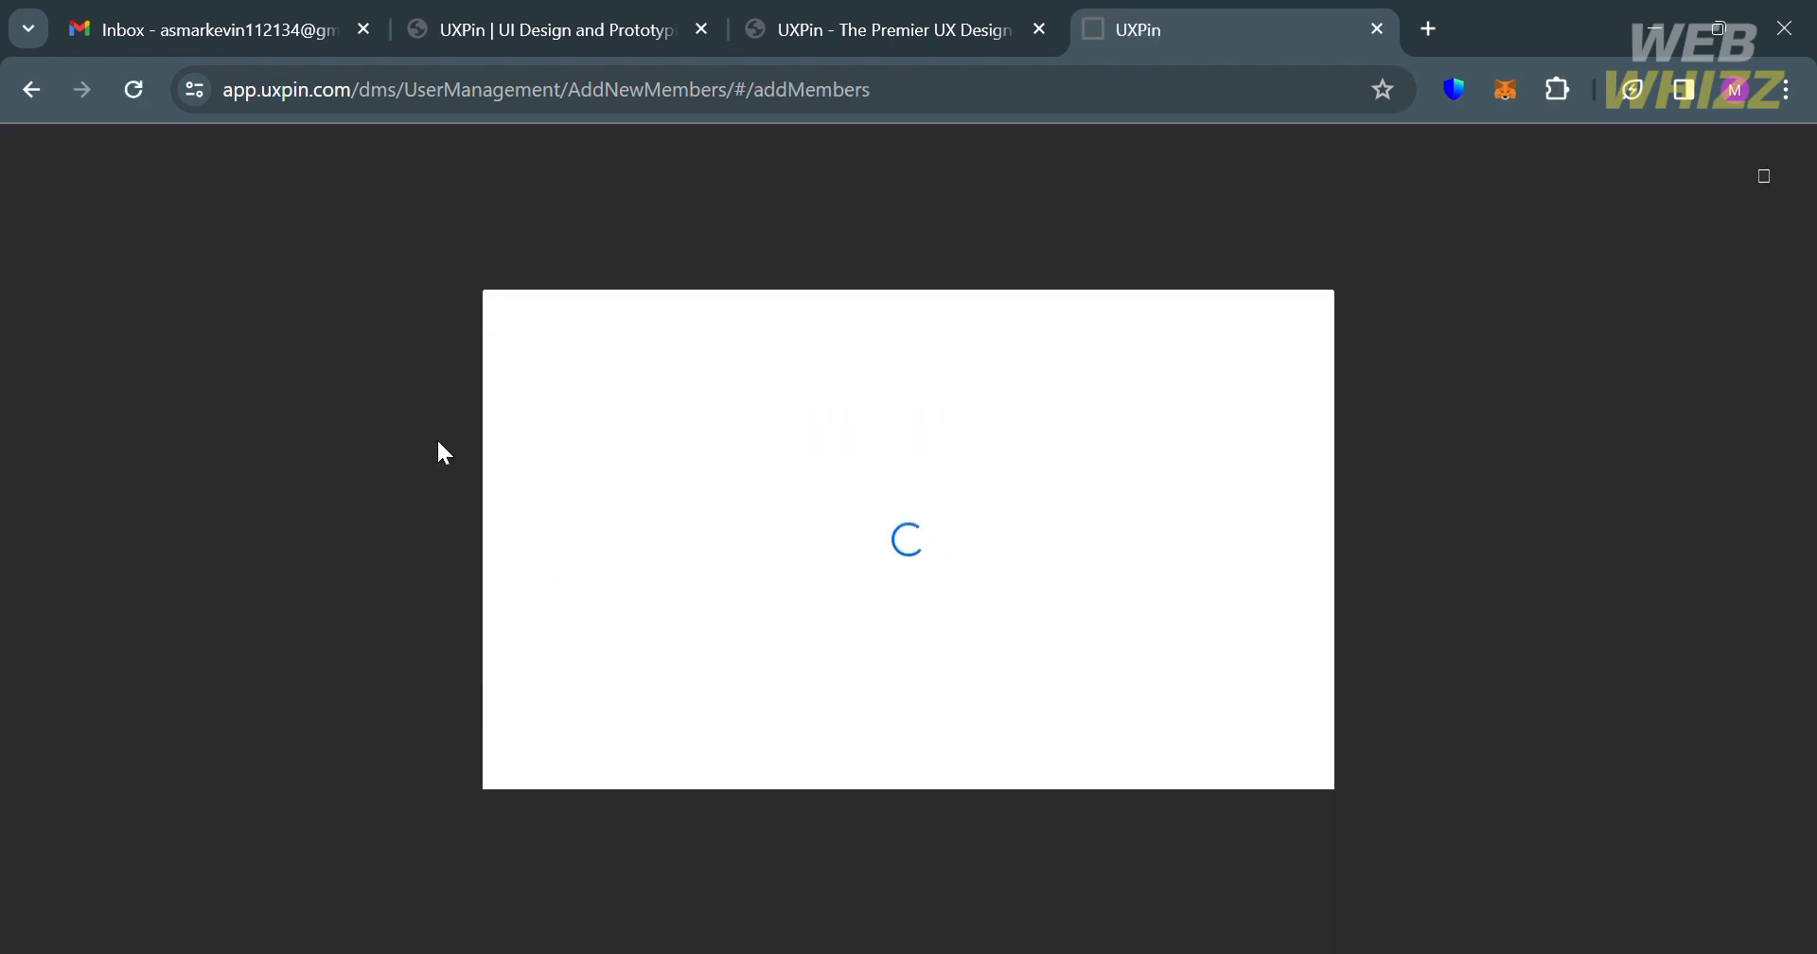
{"action": "left_click", "coordinate": [694, 601]}
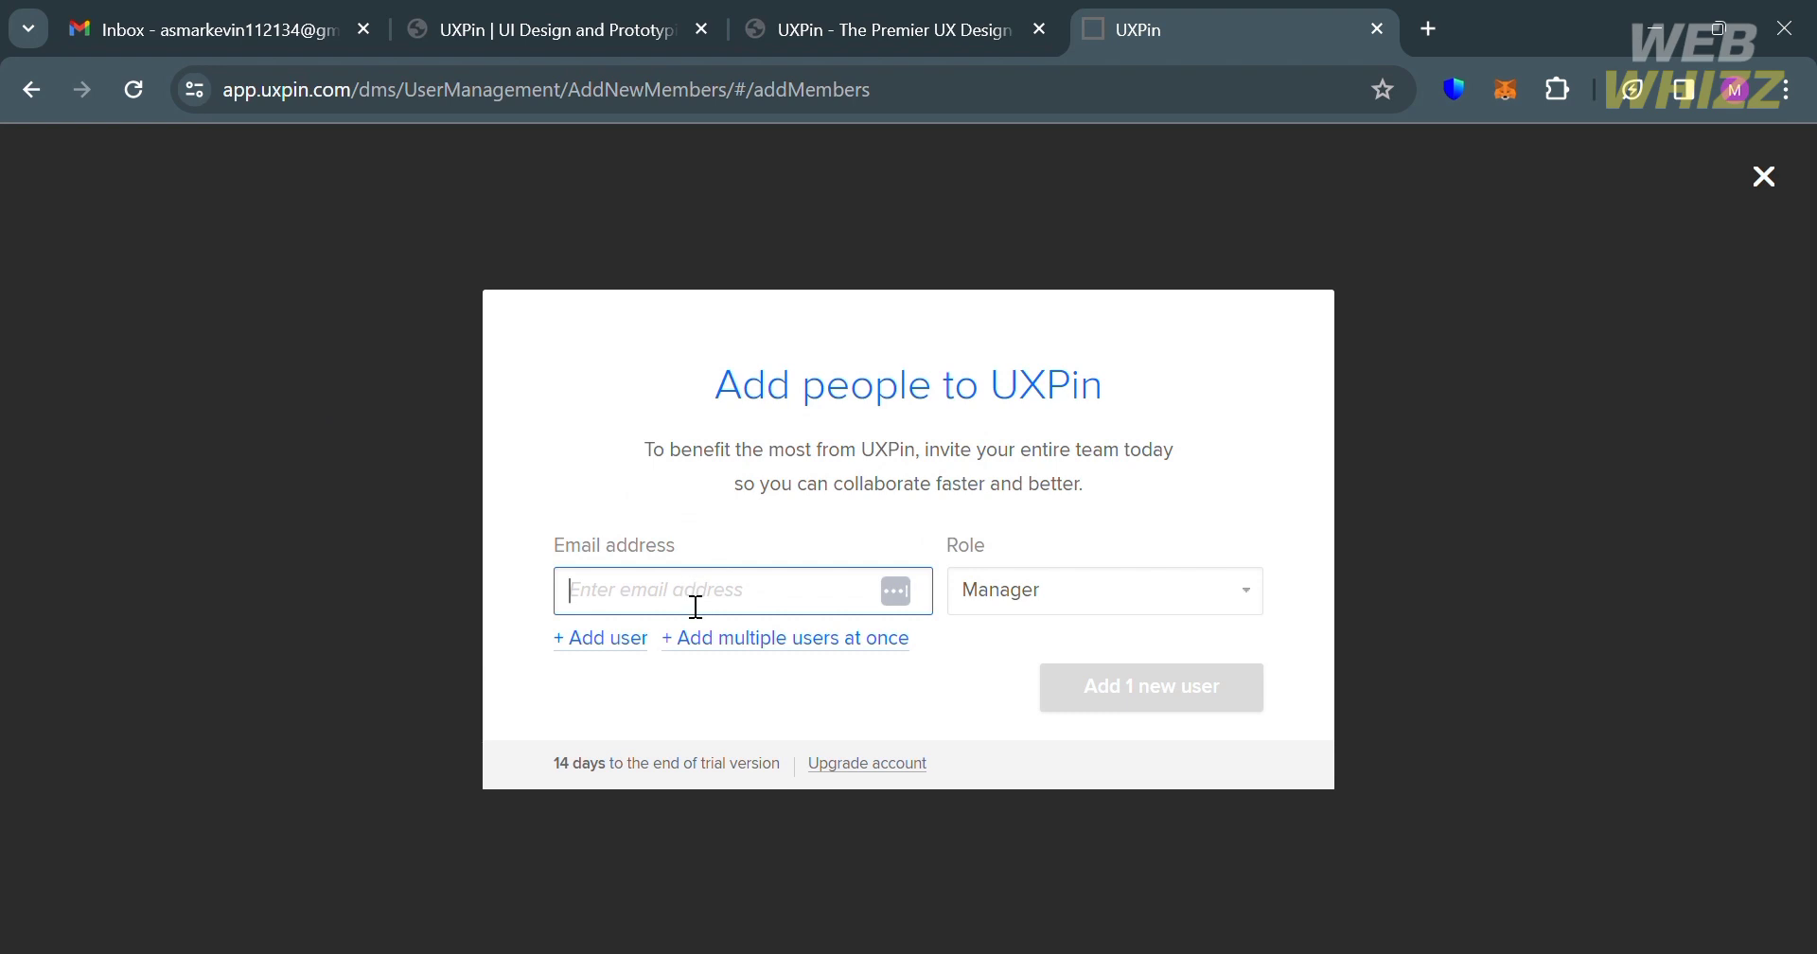
{"action": "left_click", "coordinate": [1173, 614]}
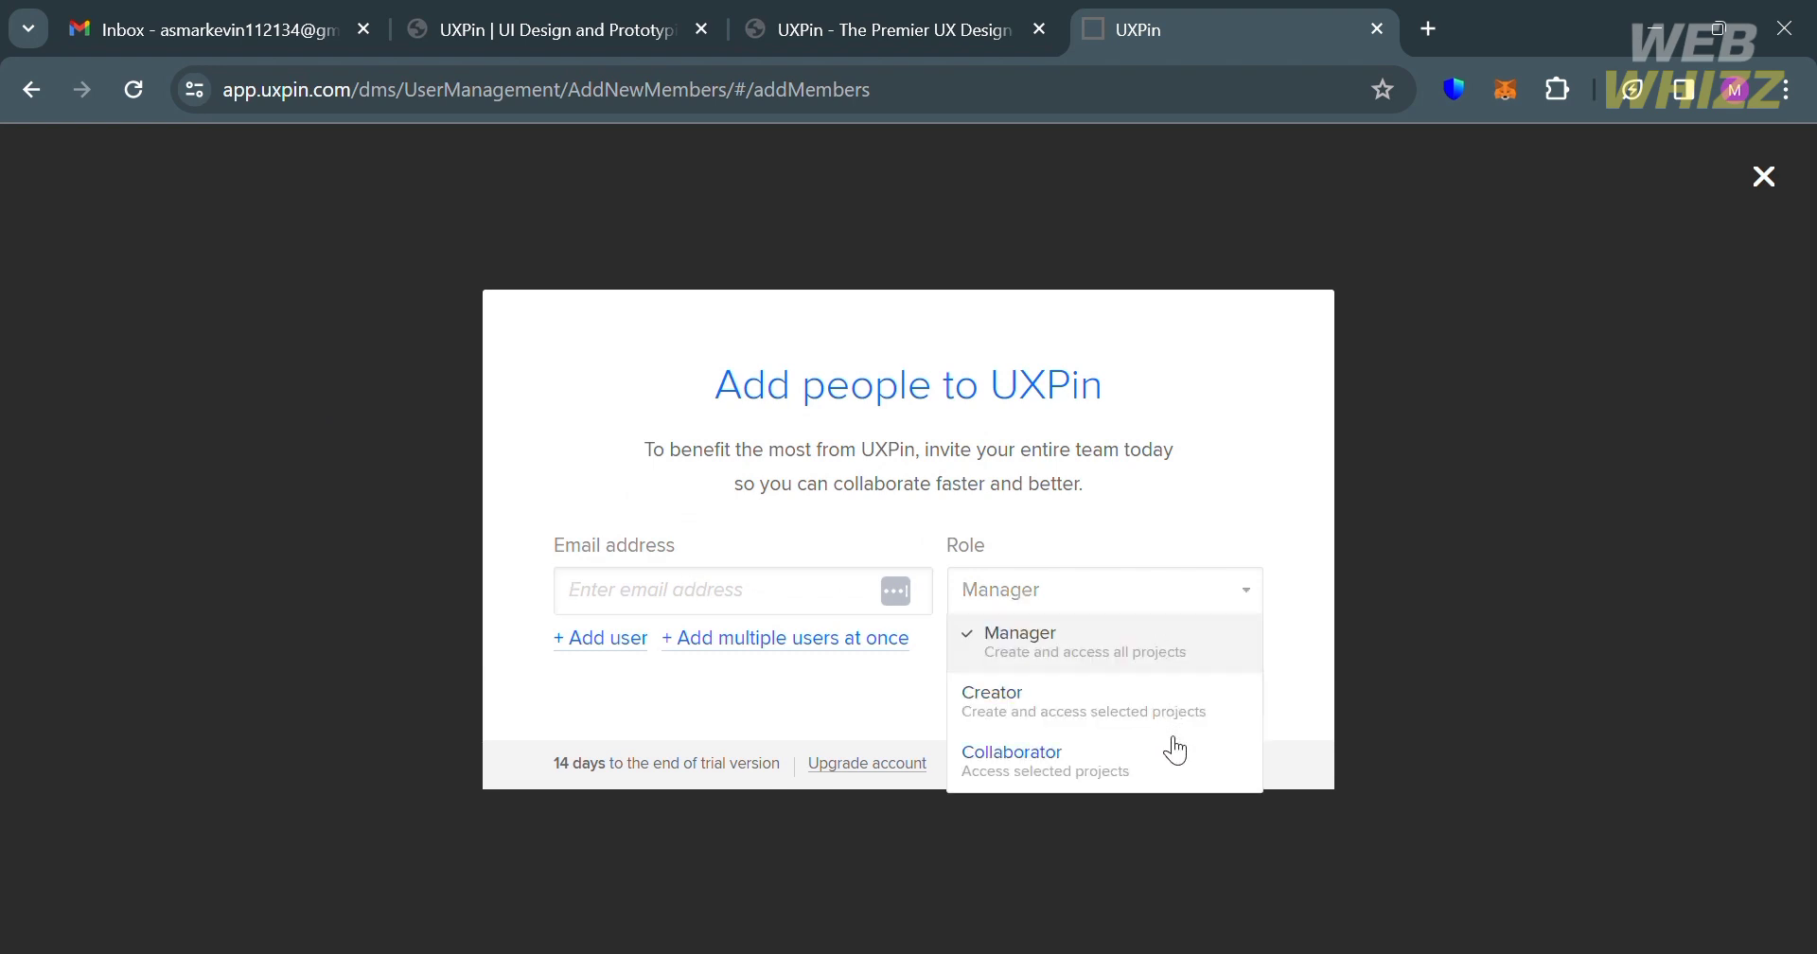
{"action": "left_click", "coordinate": [1270, 617]}
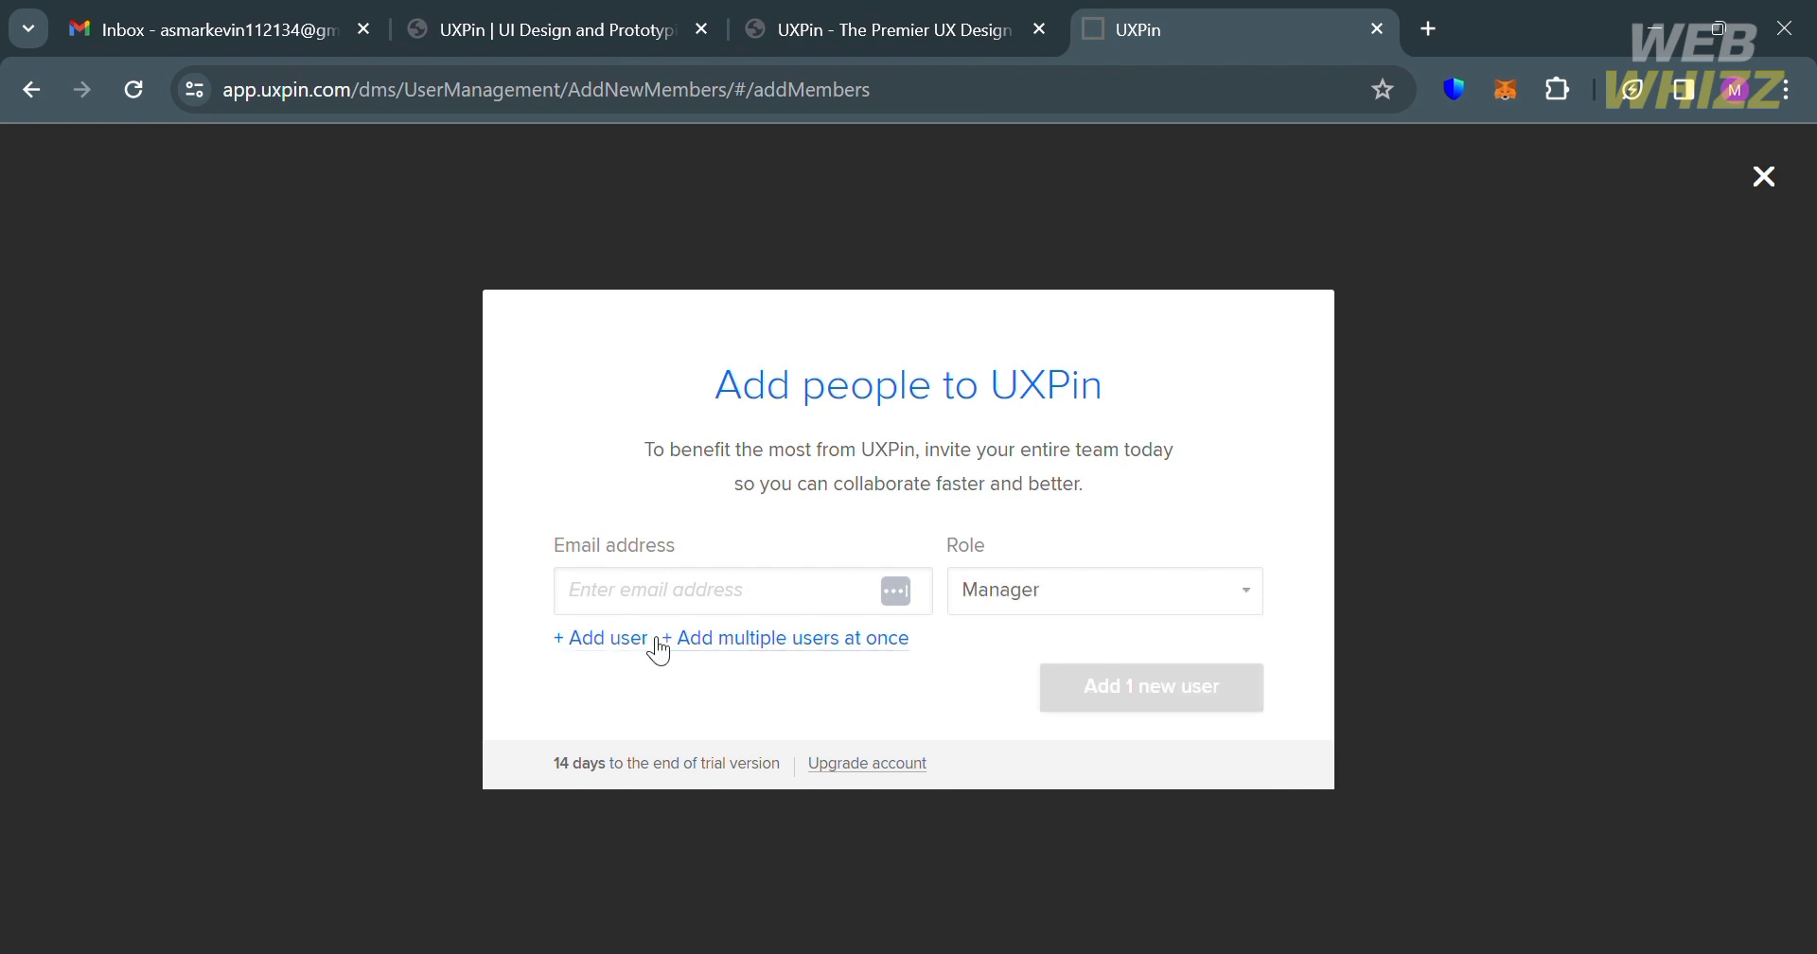
{"action": "left_click", "coordinate": [743, 639]}
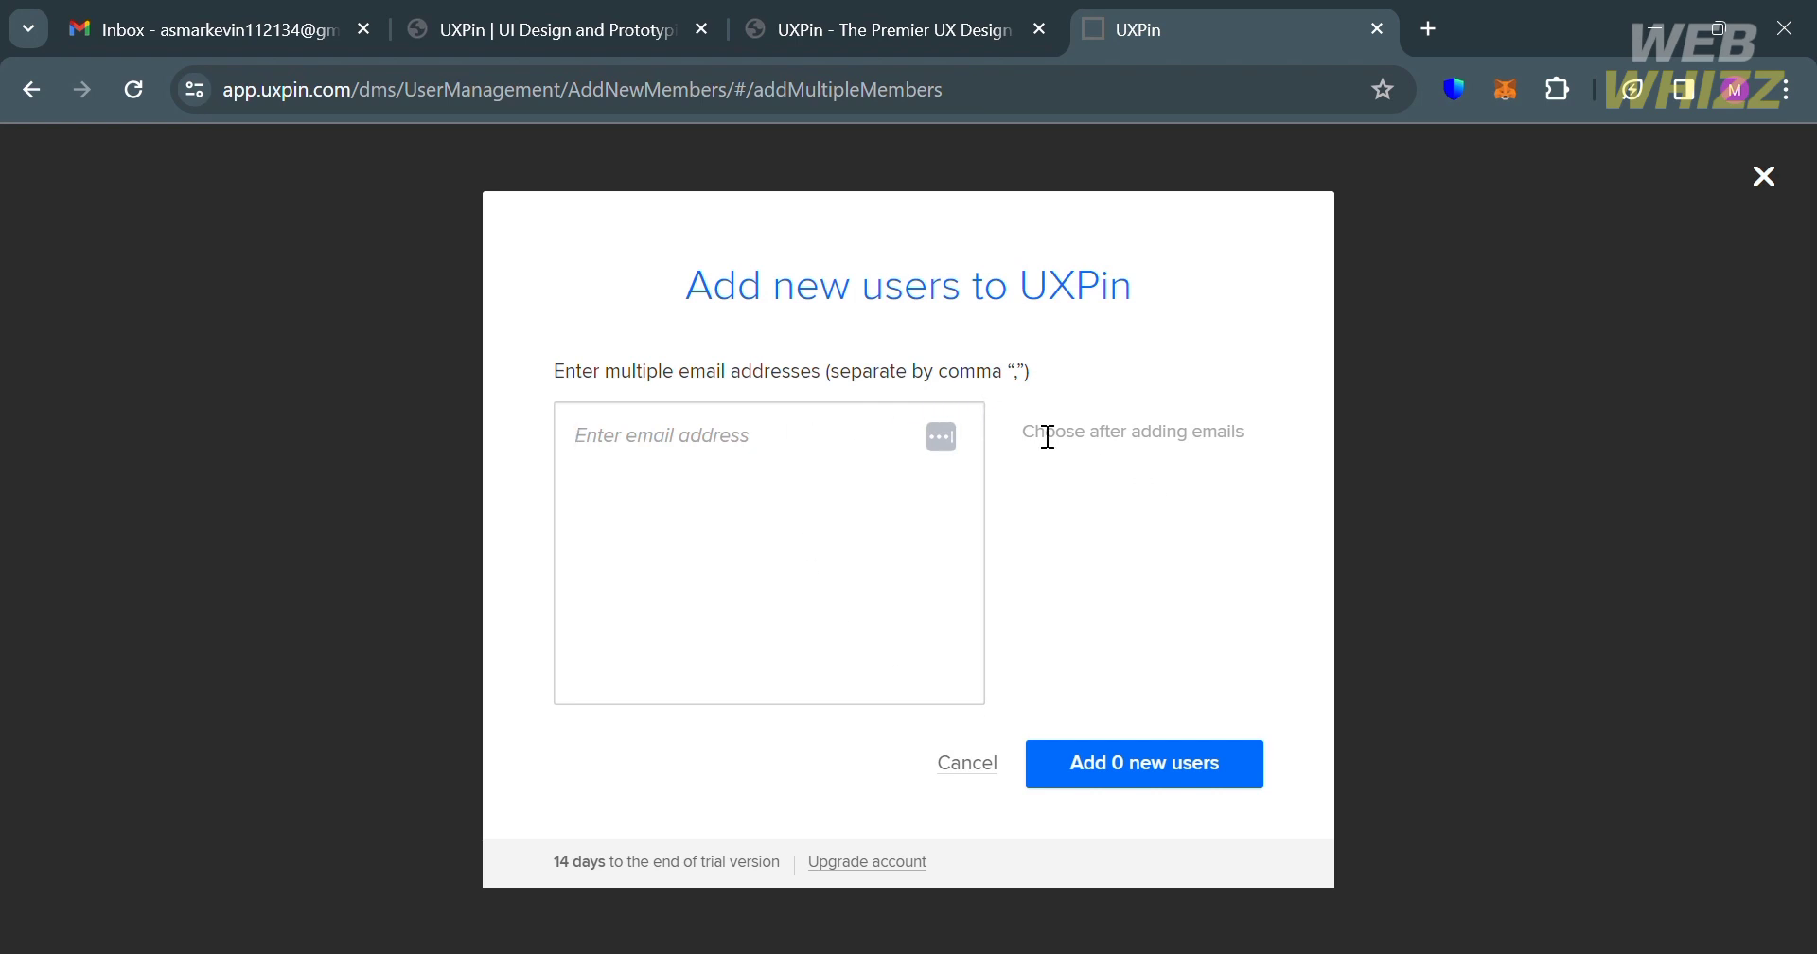
- Cancel the bulk invite and create a new project named 'Project 1'
{"action": "left_click", "coordinate": [969, 773]}
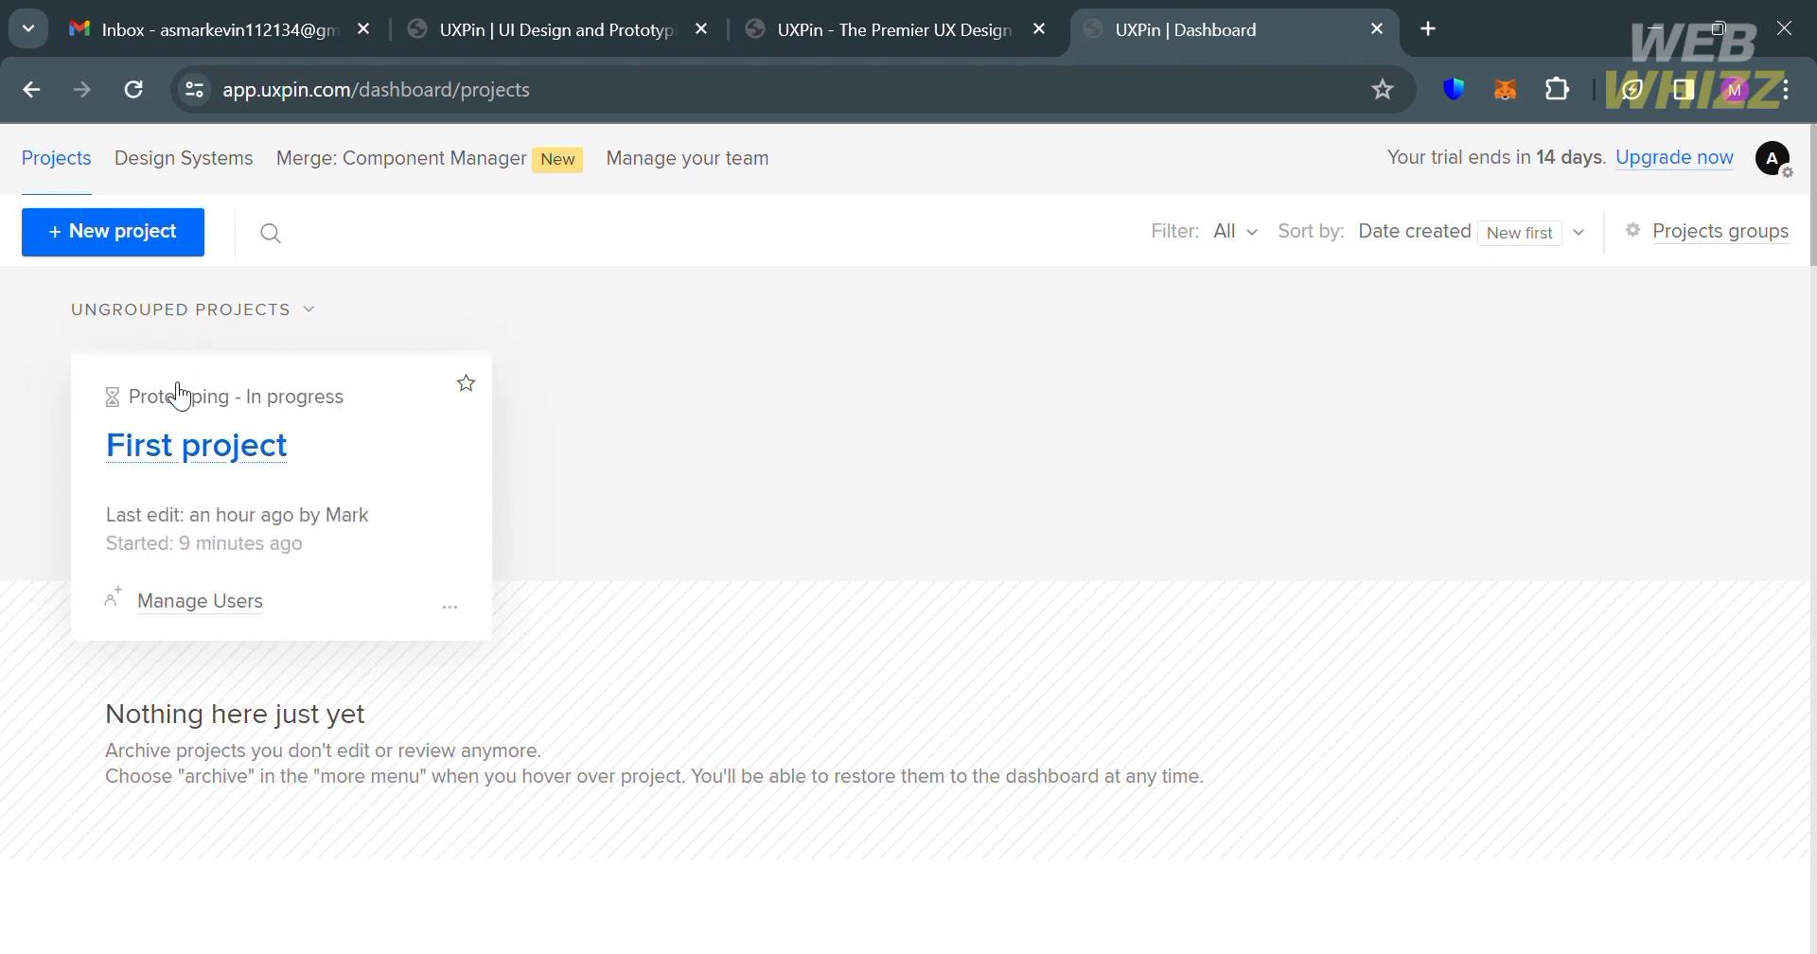
{"action": "left_click", "coordinate": [145, 241]}
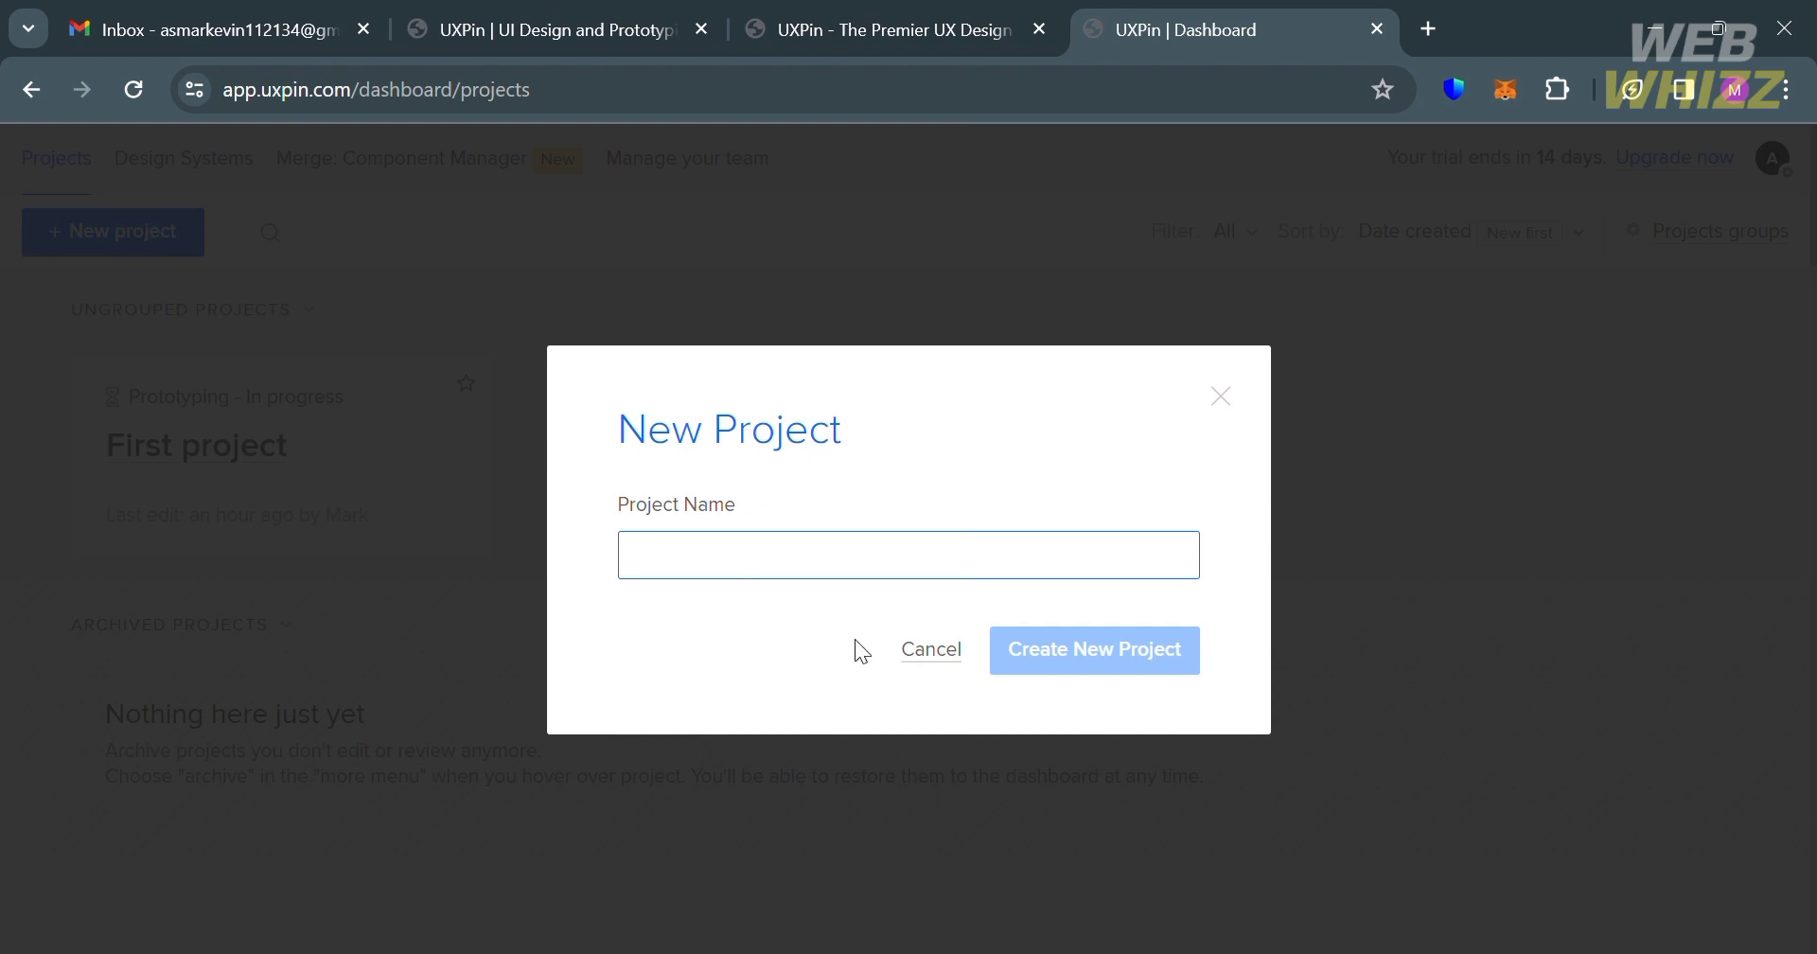
{"action": "type", "text": "ti"}
{"action": "key", "text": "BackSpace"}
{"action": "key", "text": "BackSpace"}
{"action": "type", "text": "Pr"}
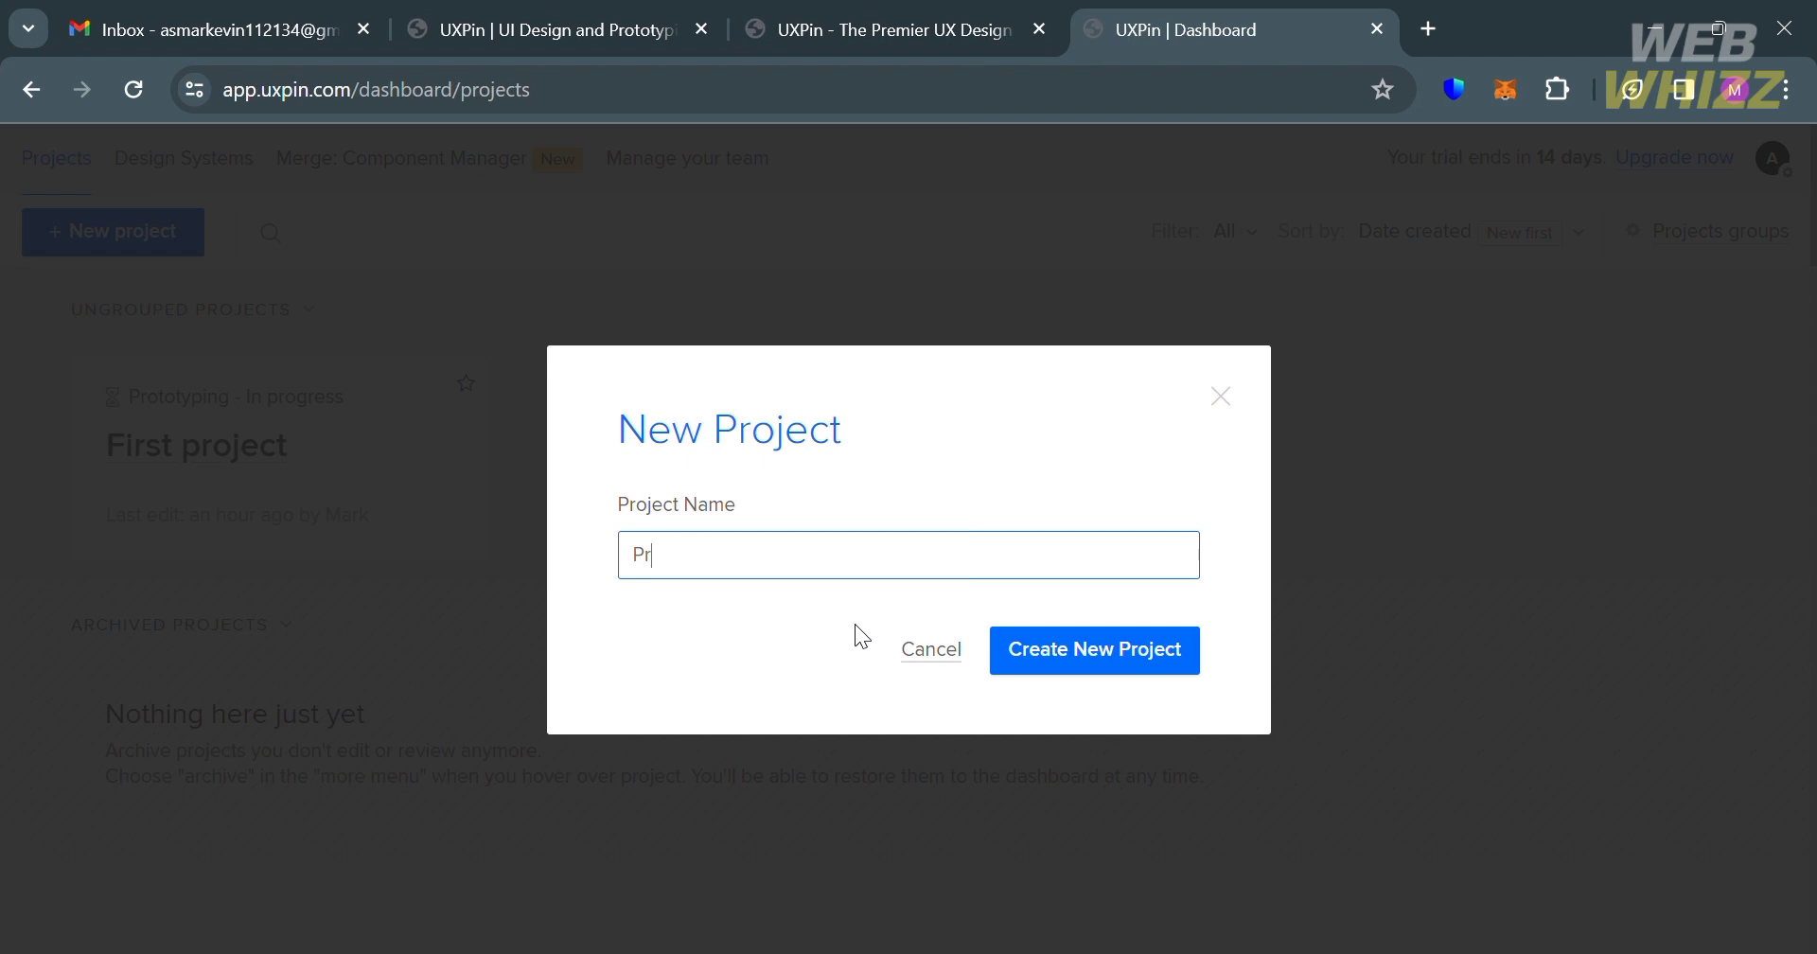
{"action": "type", "text": "oject 1"}
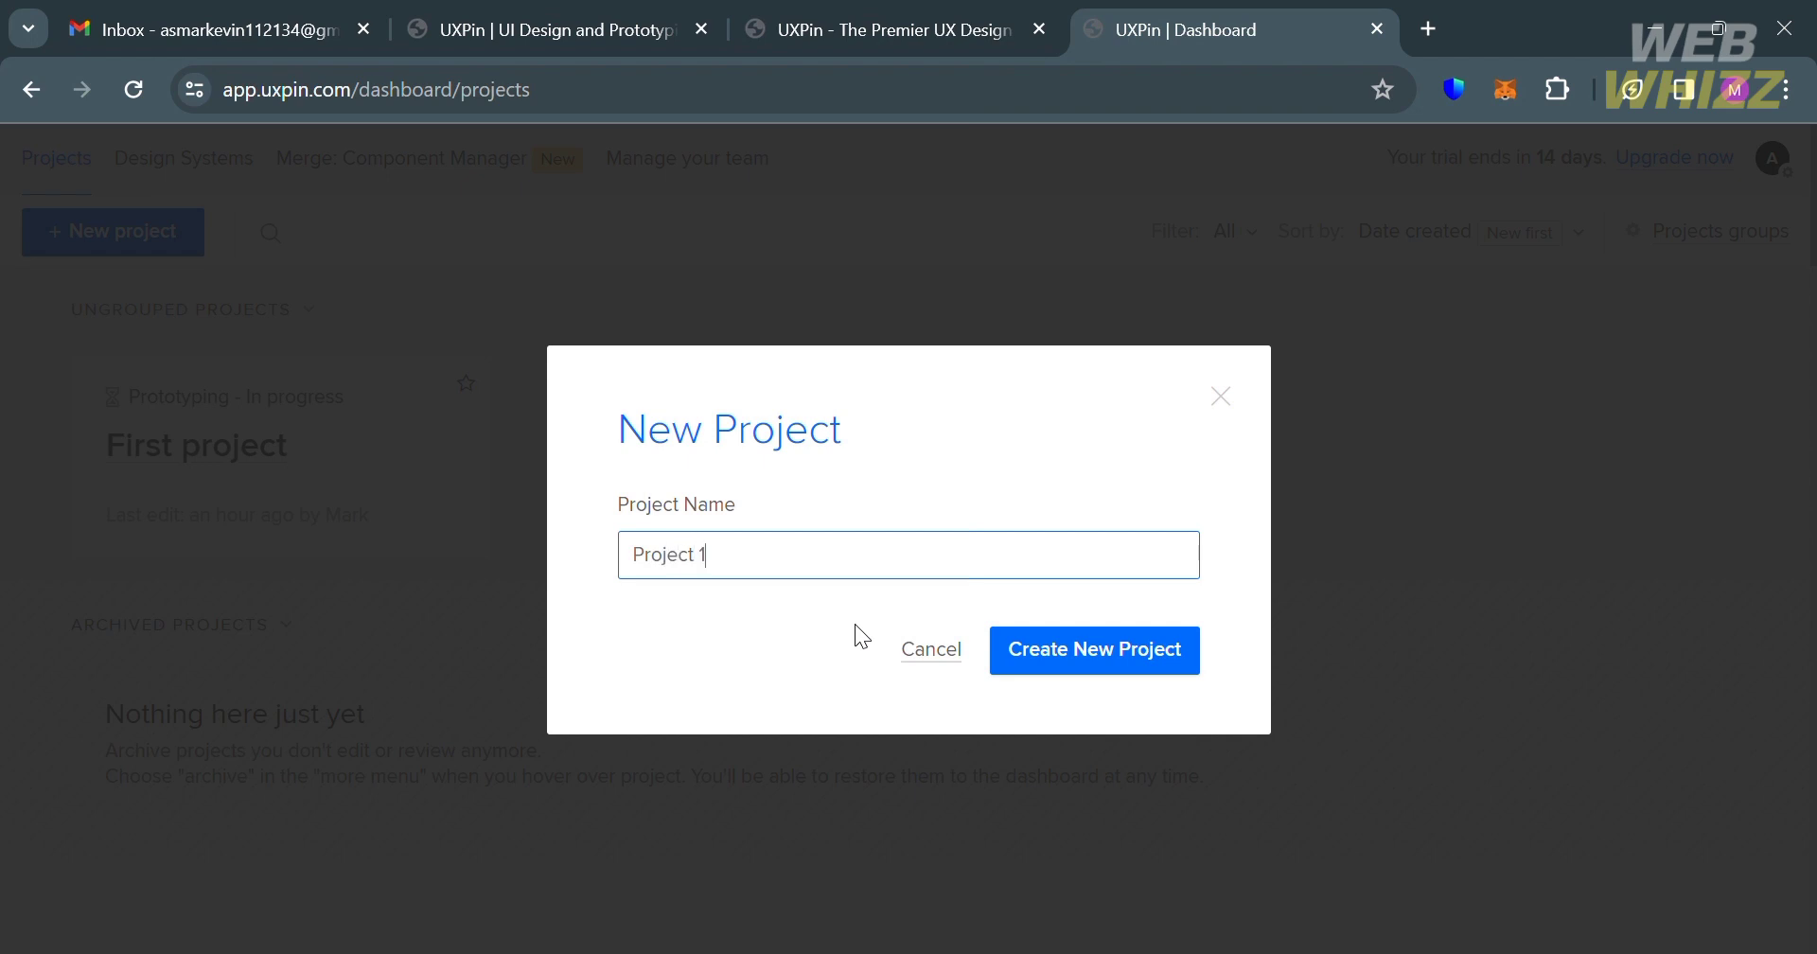
{"action": "left_click", "coordinate": [1176, 661]}
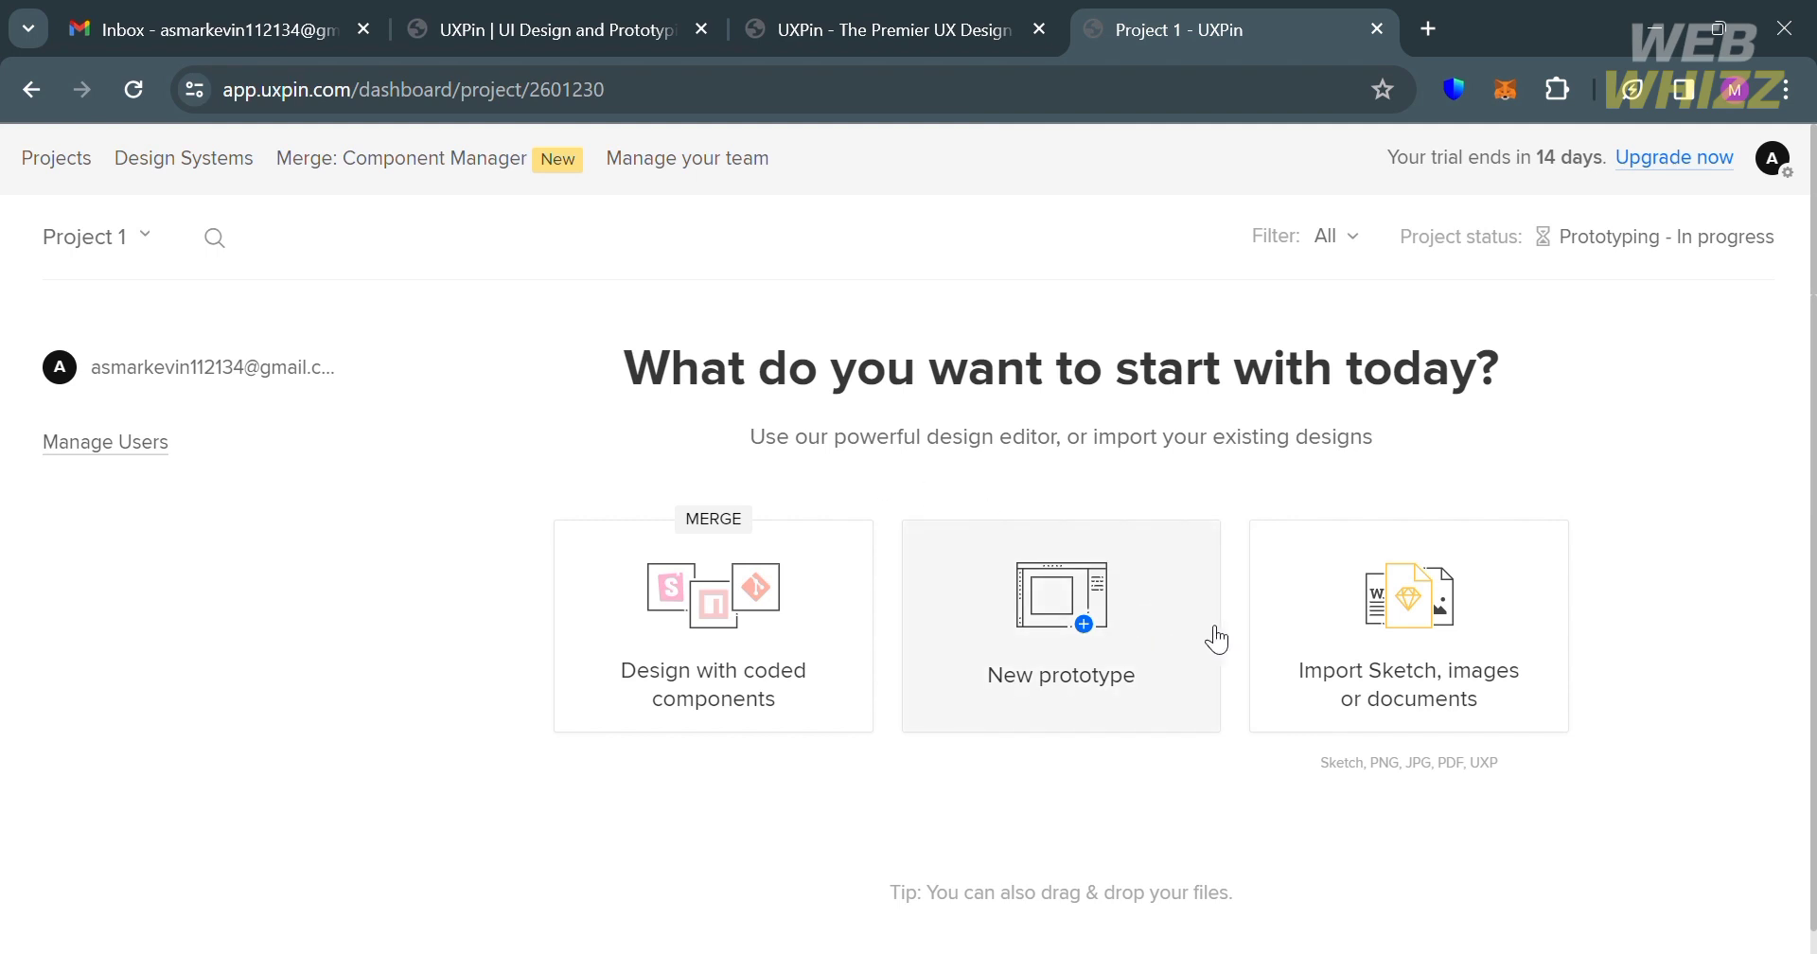
- Browse the coded component libraries, then start a new blank prototype with a Wide 1440 canvas
{"action": "left_click", "coordinate": [683, 627]}
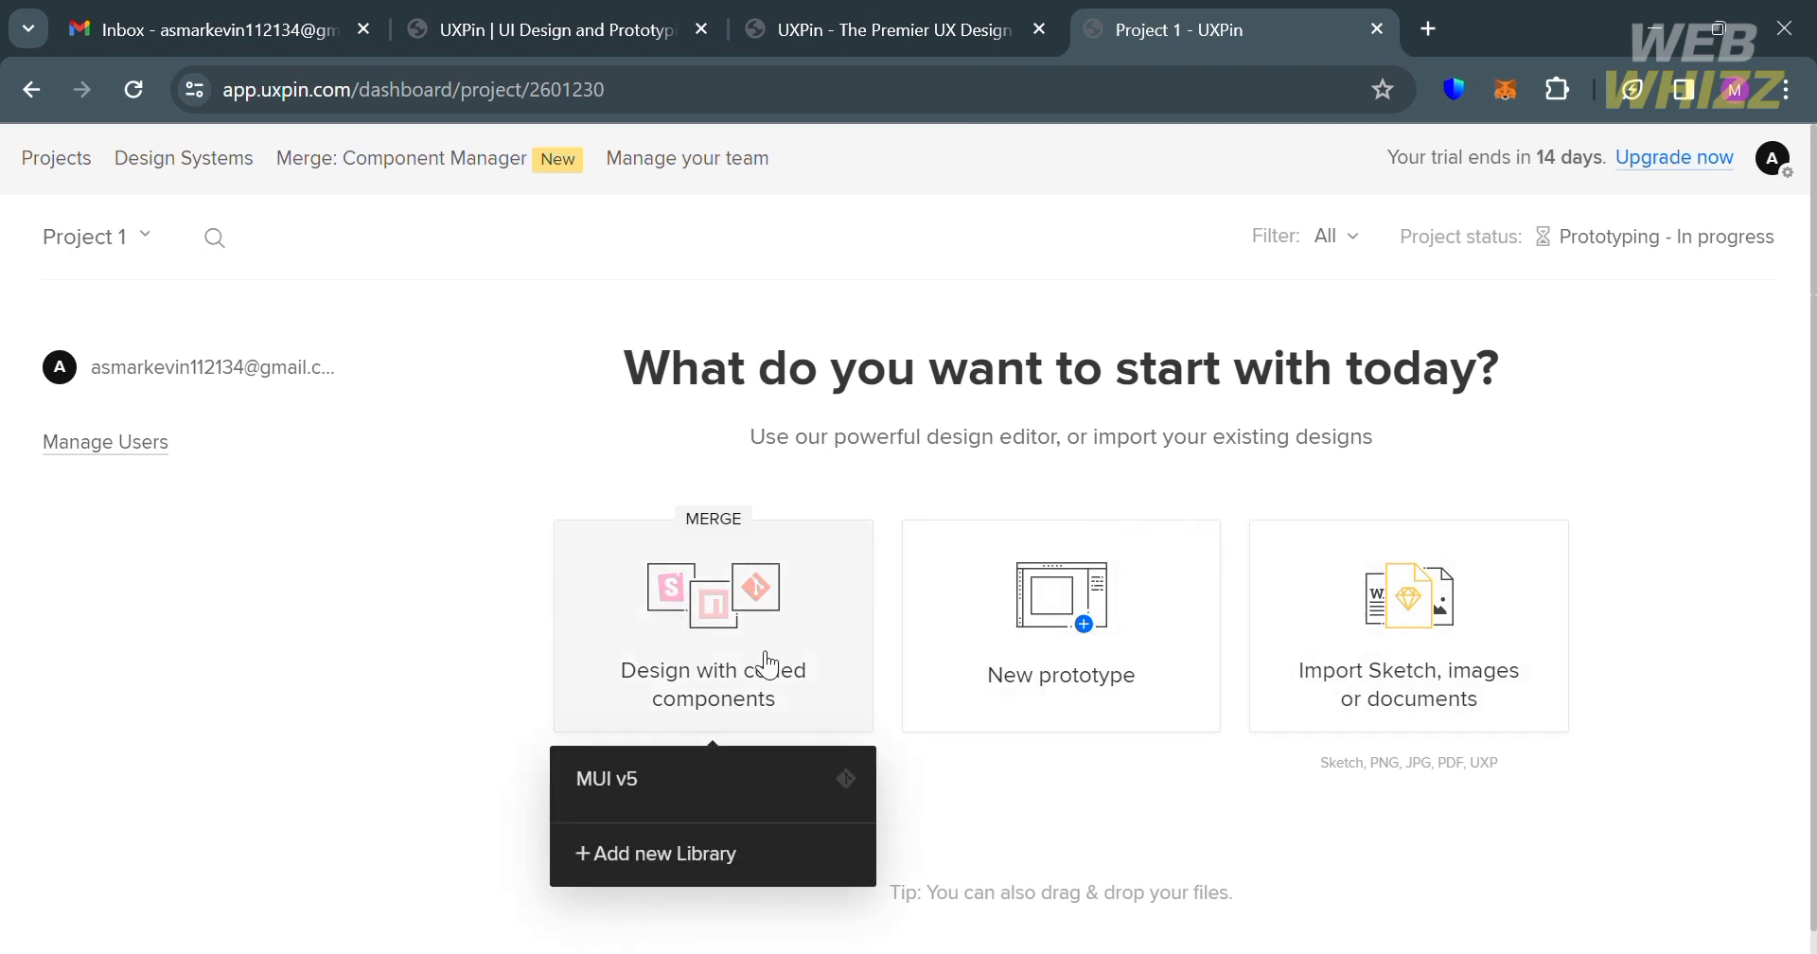
{"action": "left_click", "coordinate": [1042, 795]}
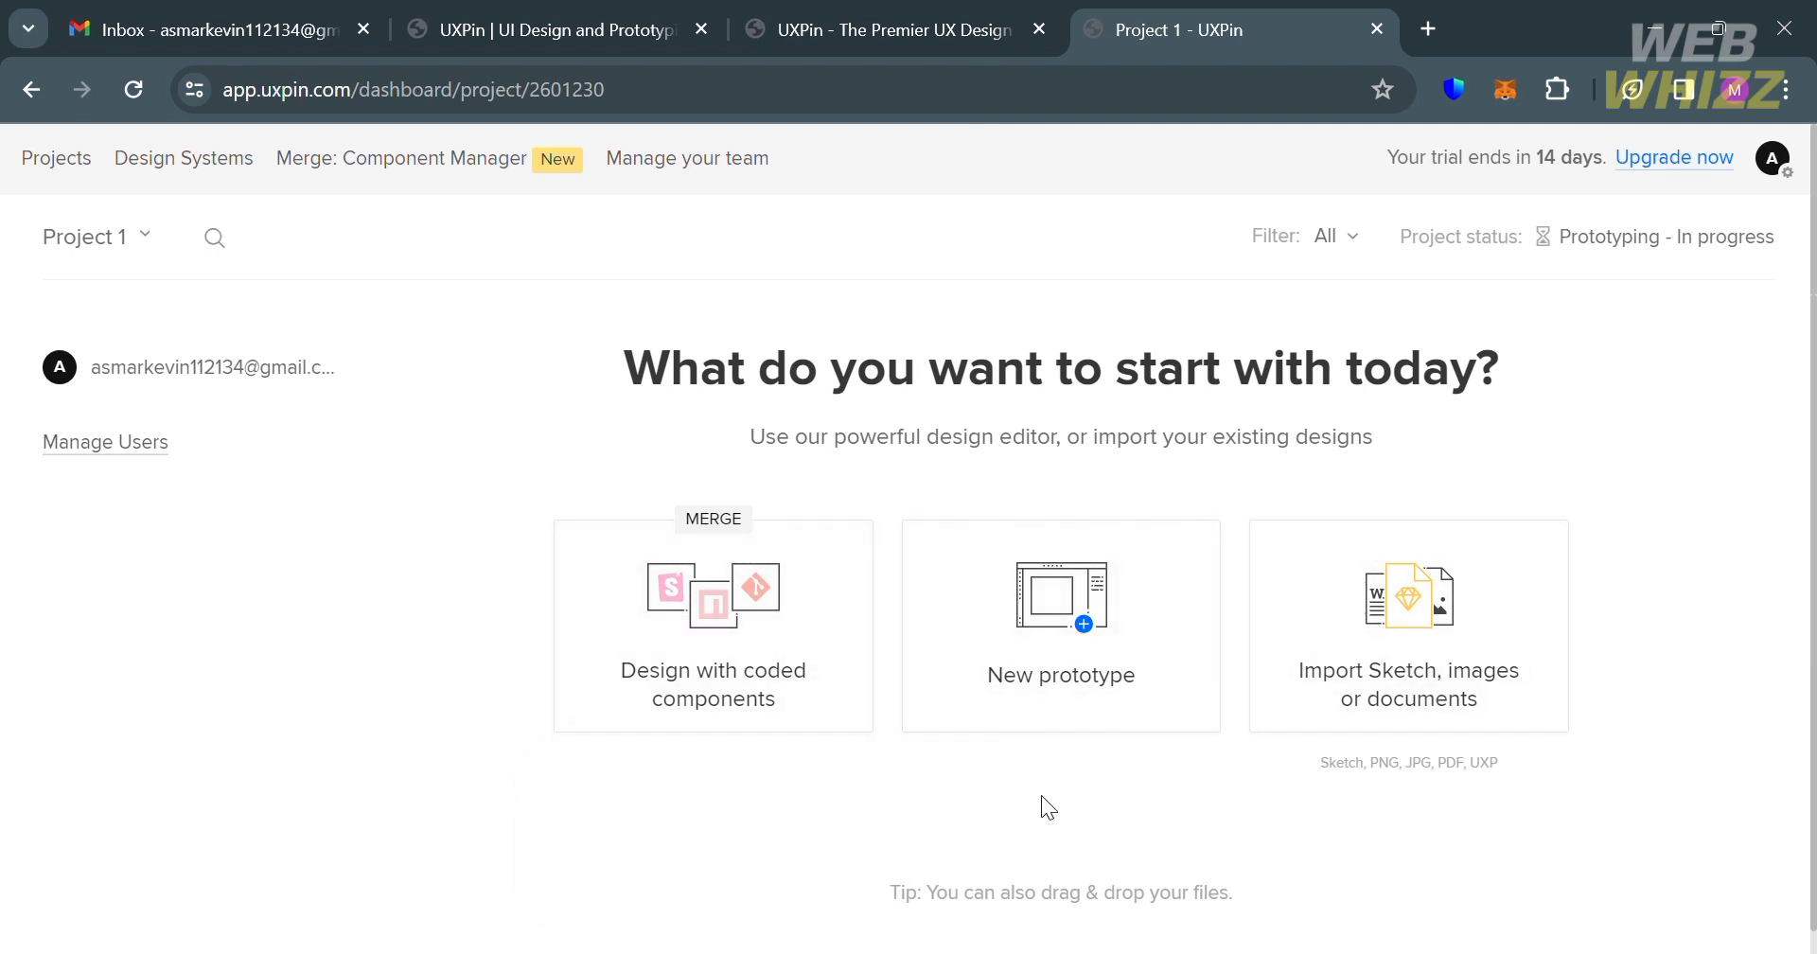
{"action": "left_click", "coordinate": [1079, 678]}
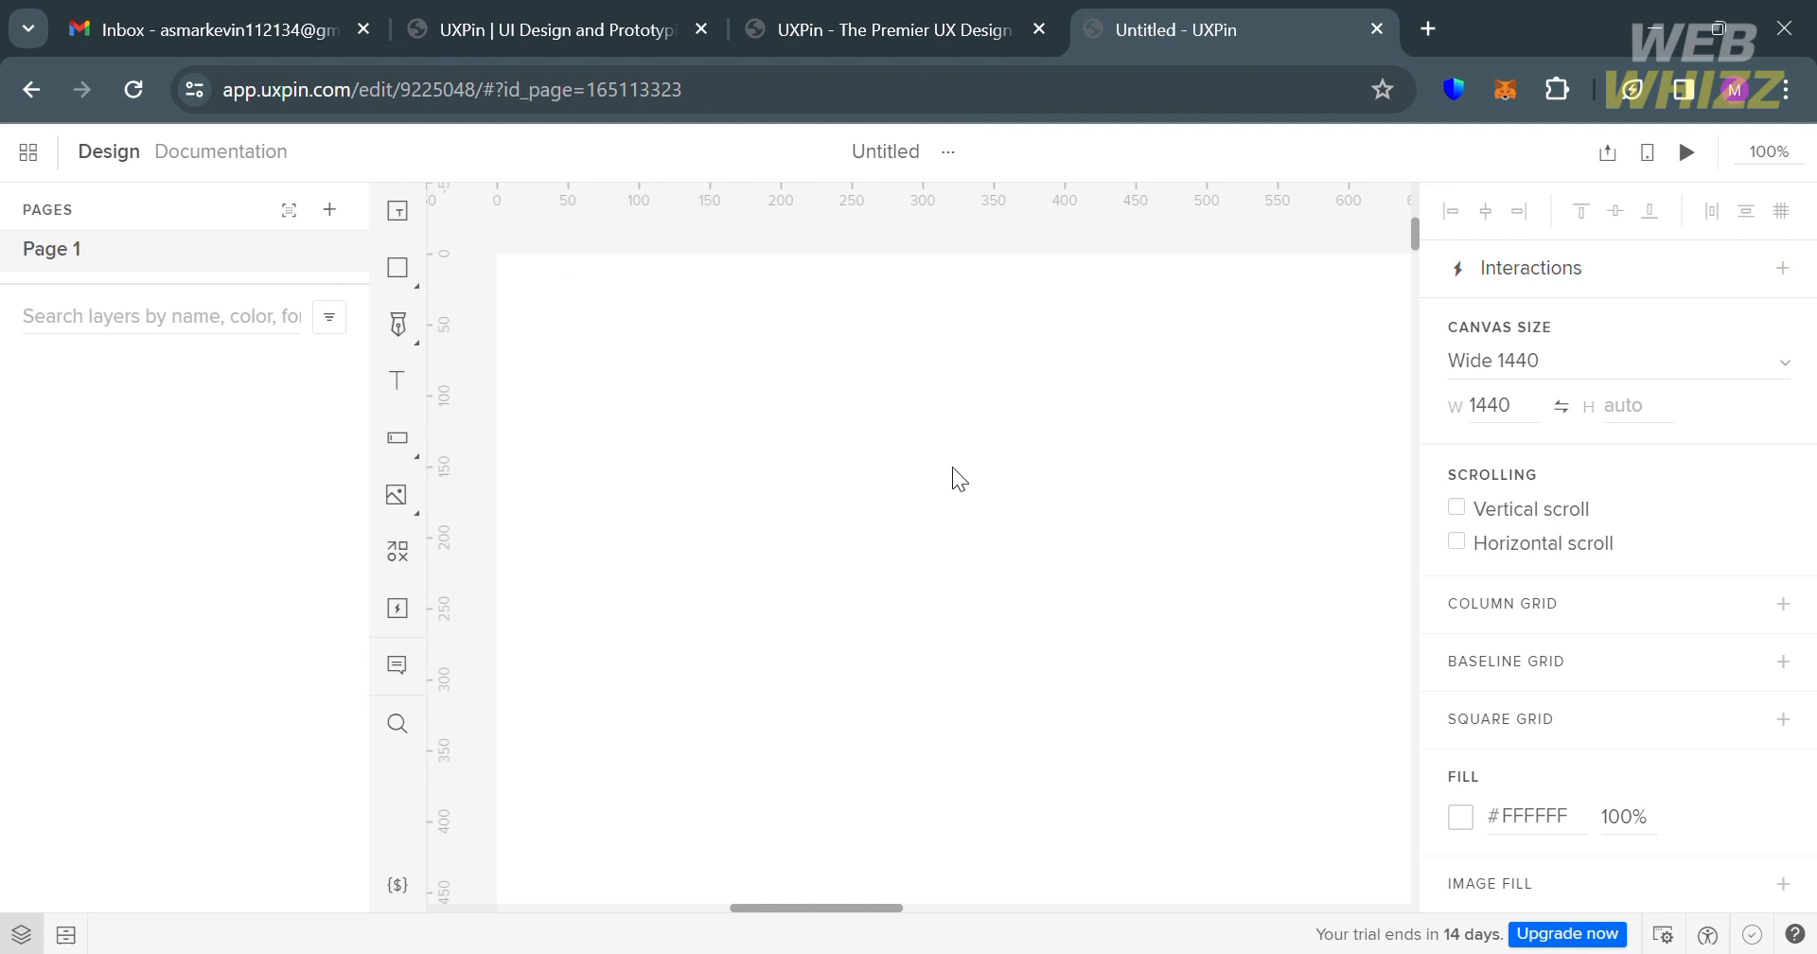
- Draw a looping freeform pen path with several curved anchors across the Page 1 canvas
{"action": "left_click", "coordinate": [412, 323]}
{"action": "left_click_drag", "start_coordinate": [681, 369], "coordinate": [819, 511]}
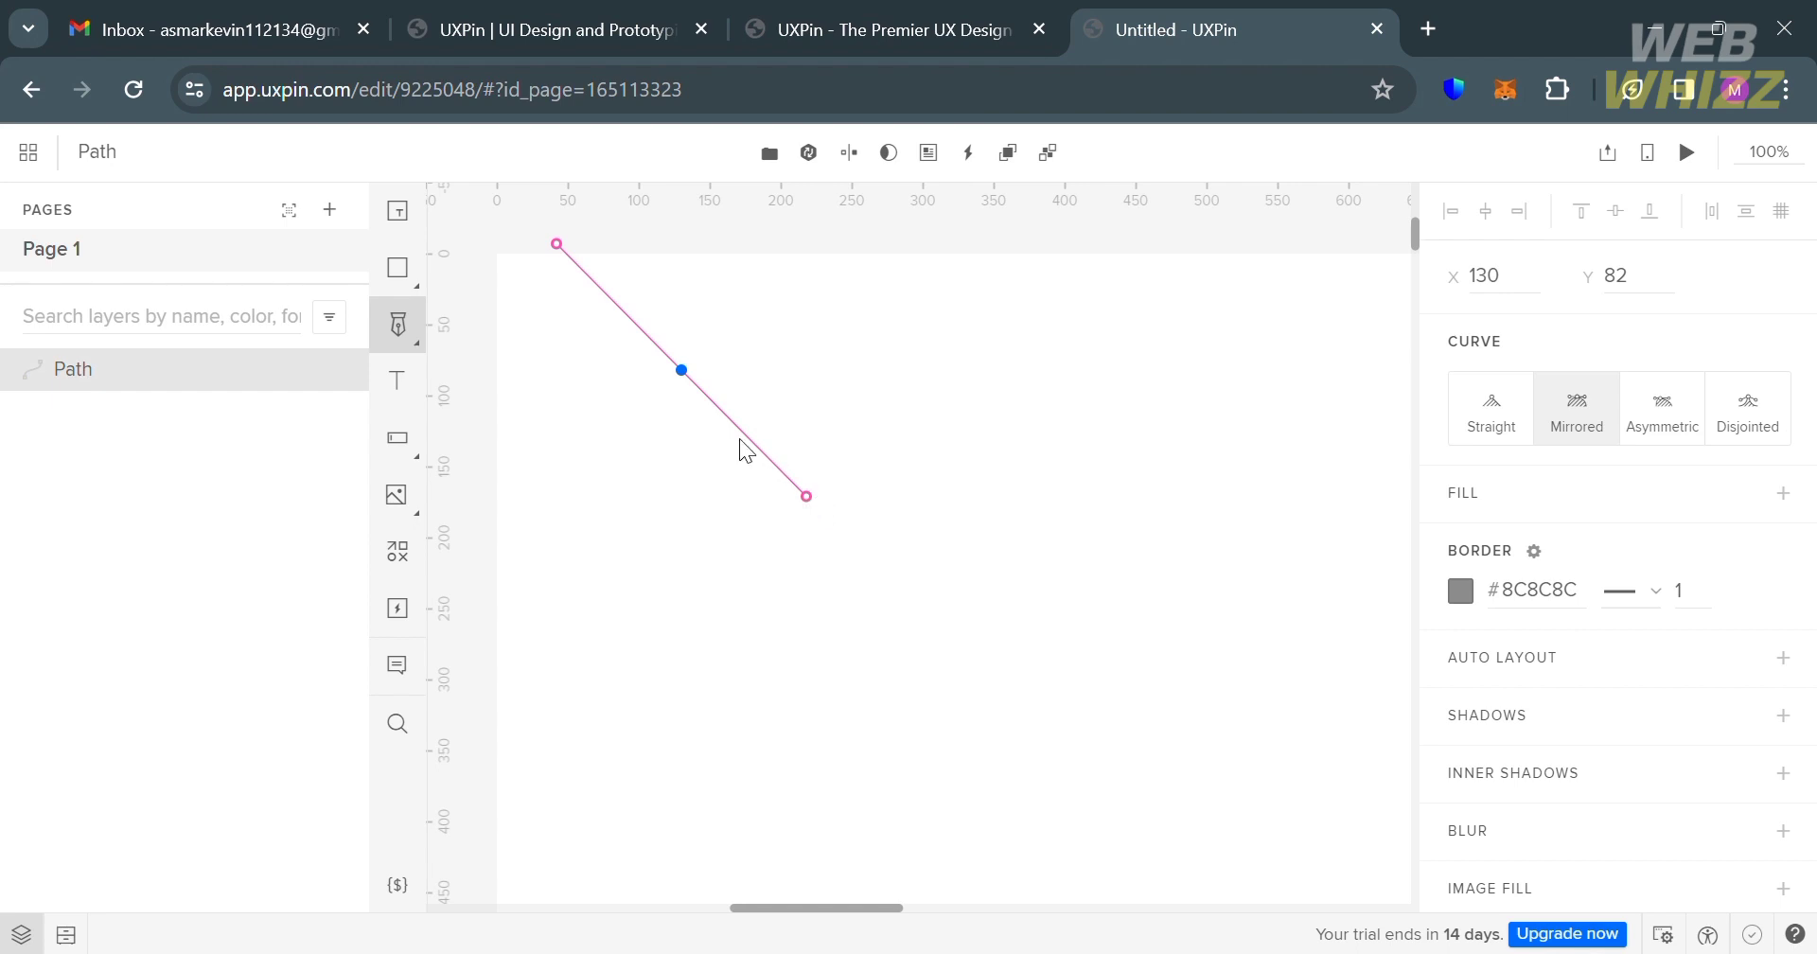
{"action": "left_click", "coordinate": [683, 497]}
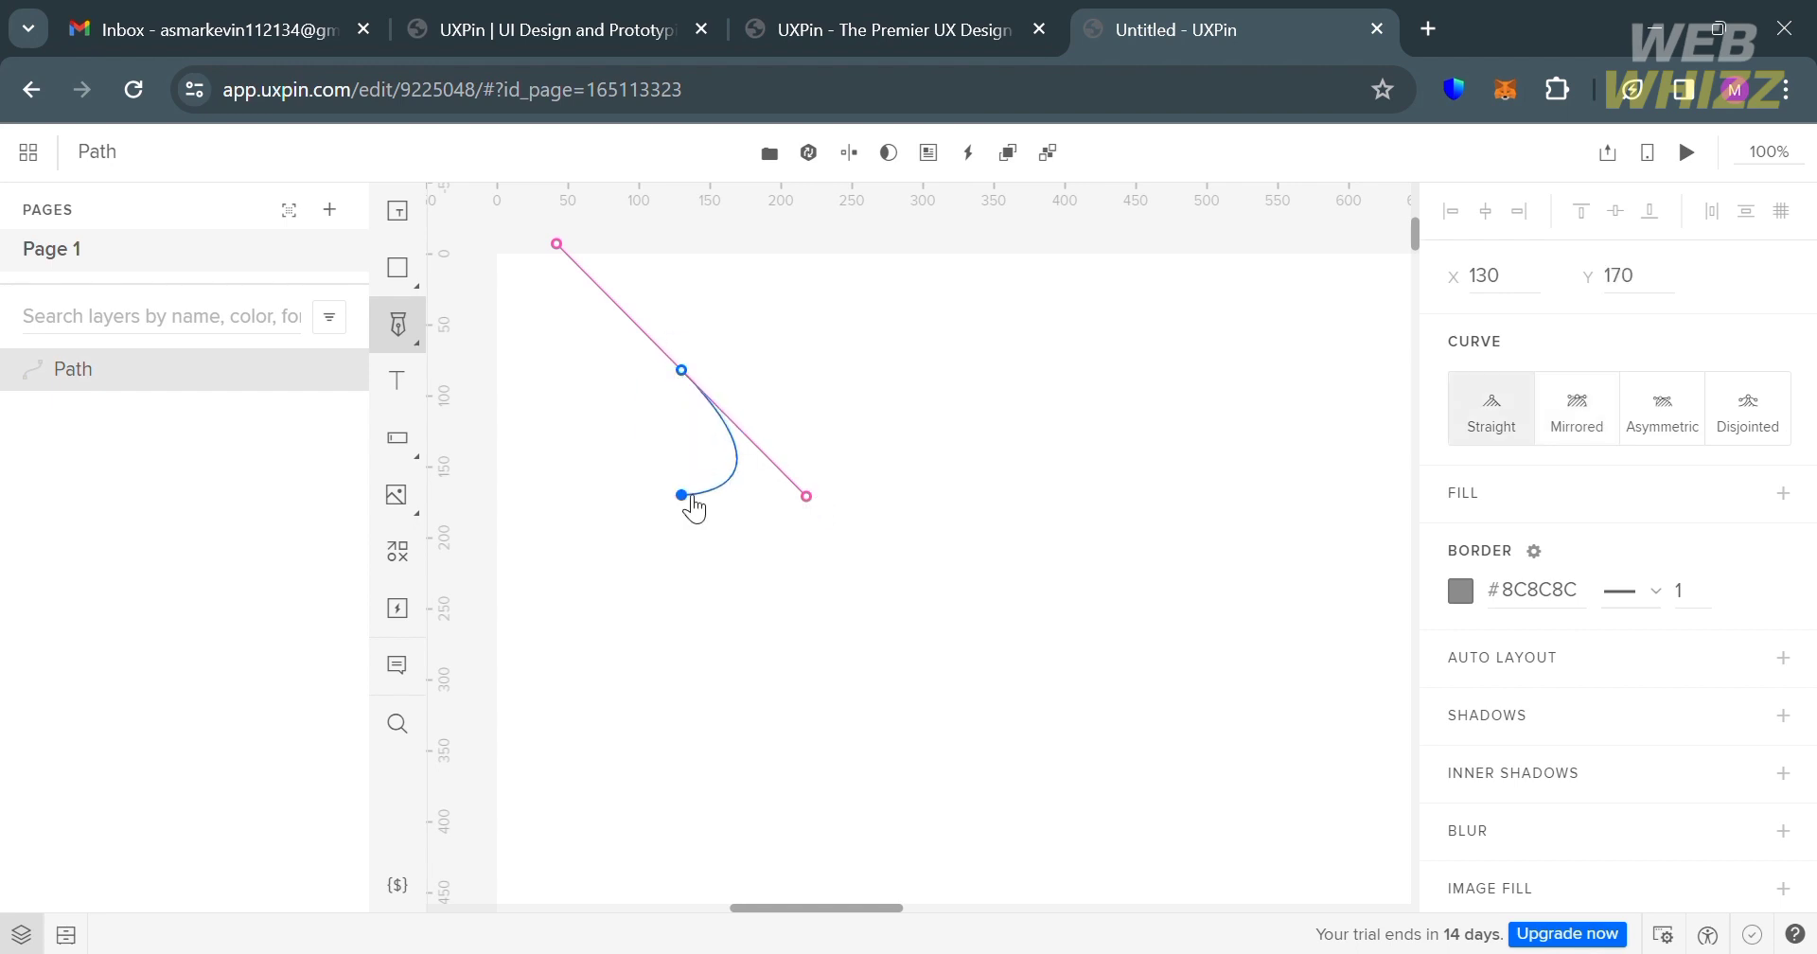
{"action": "left_click_drag", "start_coordinate": [685, 509], "coordinate": [553, 577]}
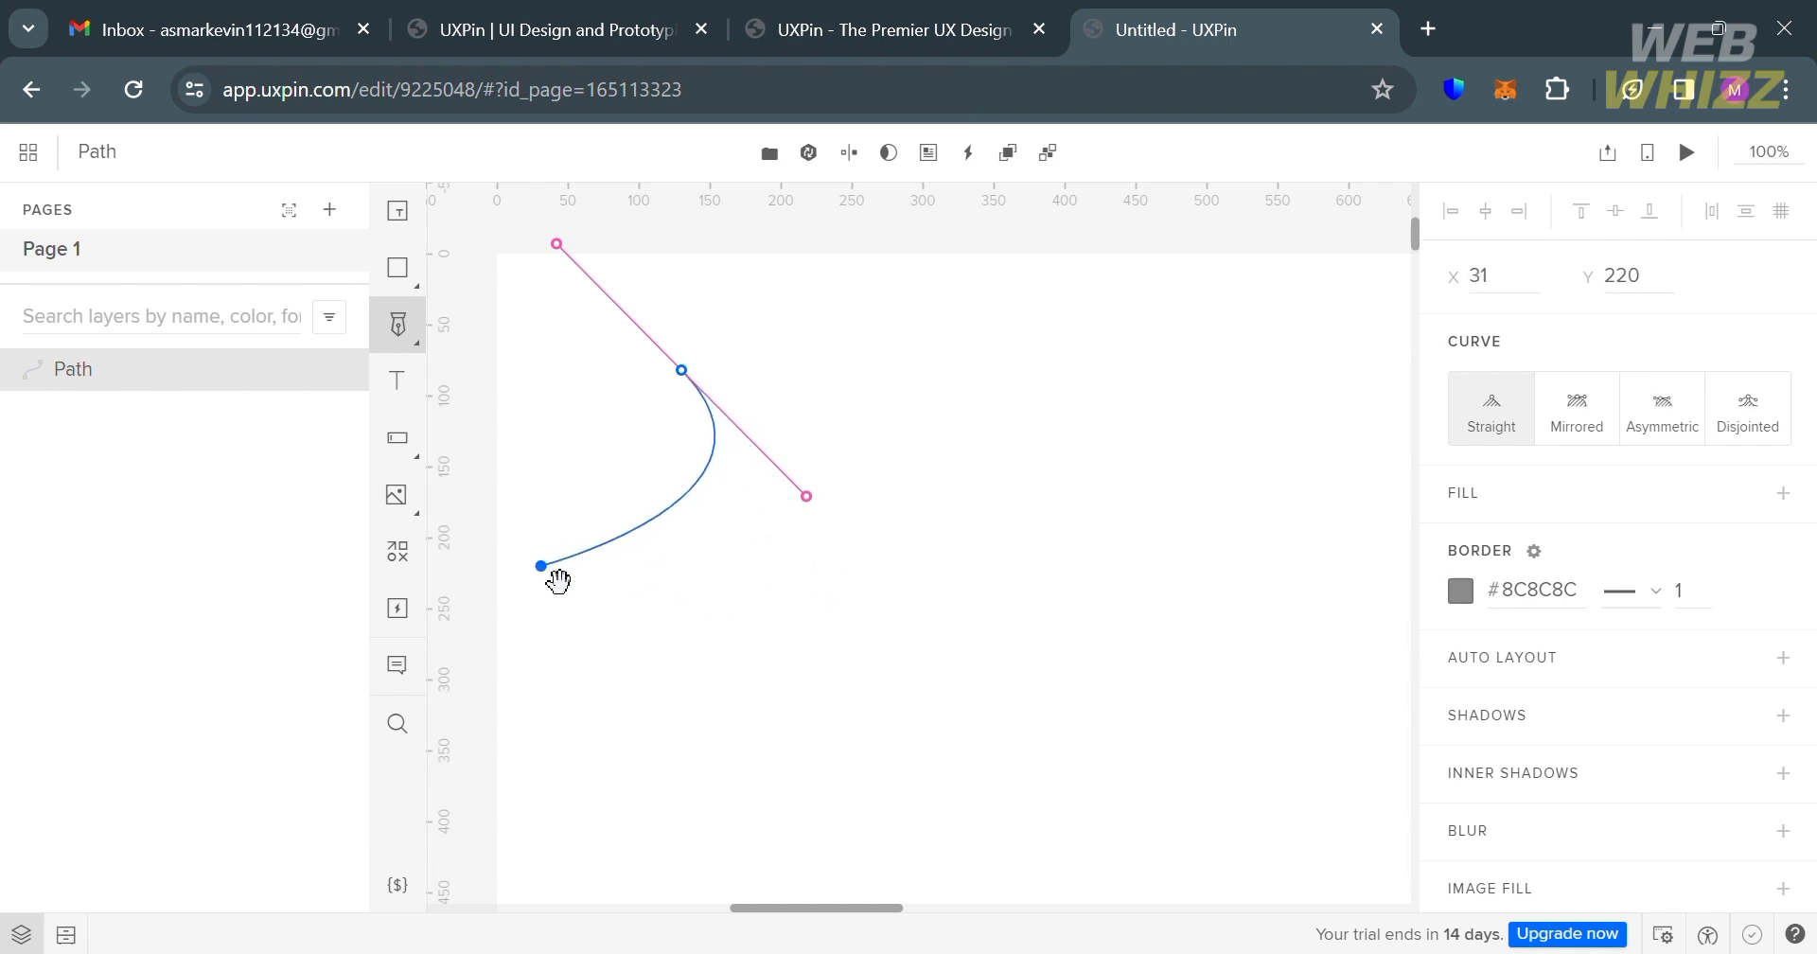
{"action": "left_click_drag", "start_coordinate": [991, 603], "coordinate": [685, 364]}
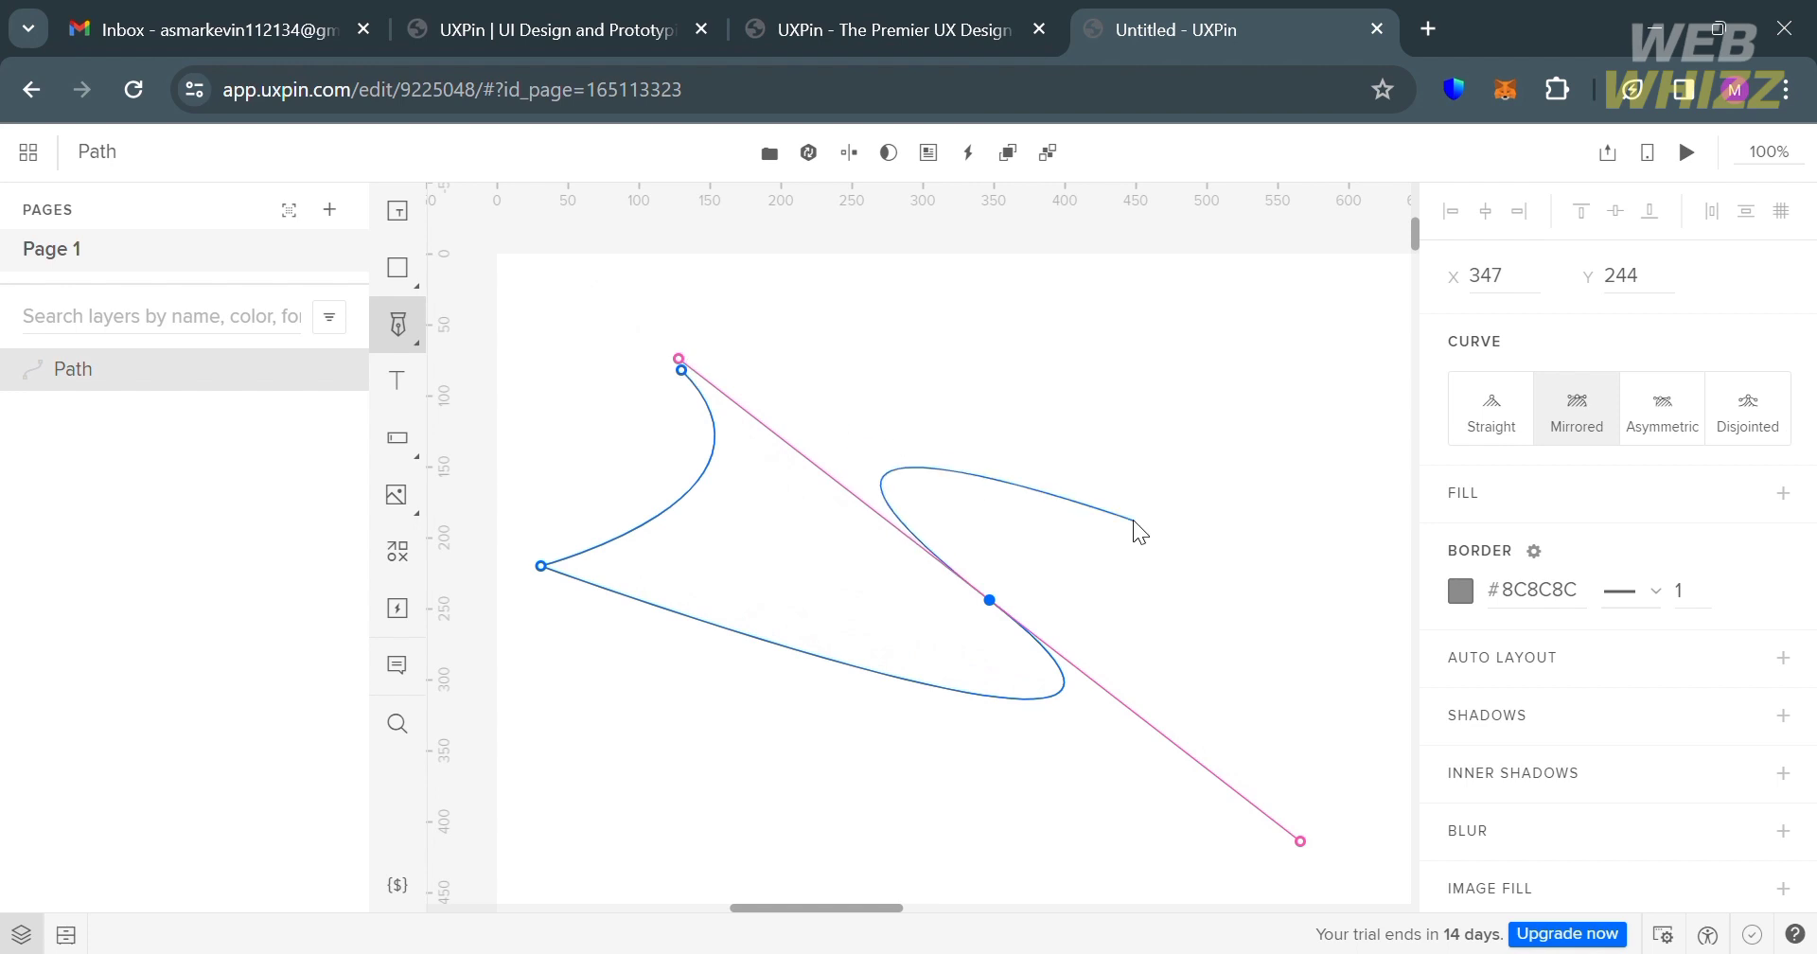
{"action": "left_click_drag", "start_coordinate": [1134, 521], "coordinate": [1135, 442]}
{"action": "left_click_drag", "start_coordinate": [1133, 440], "coordinate": [725, 376]}
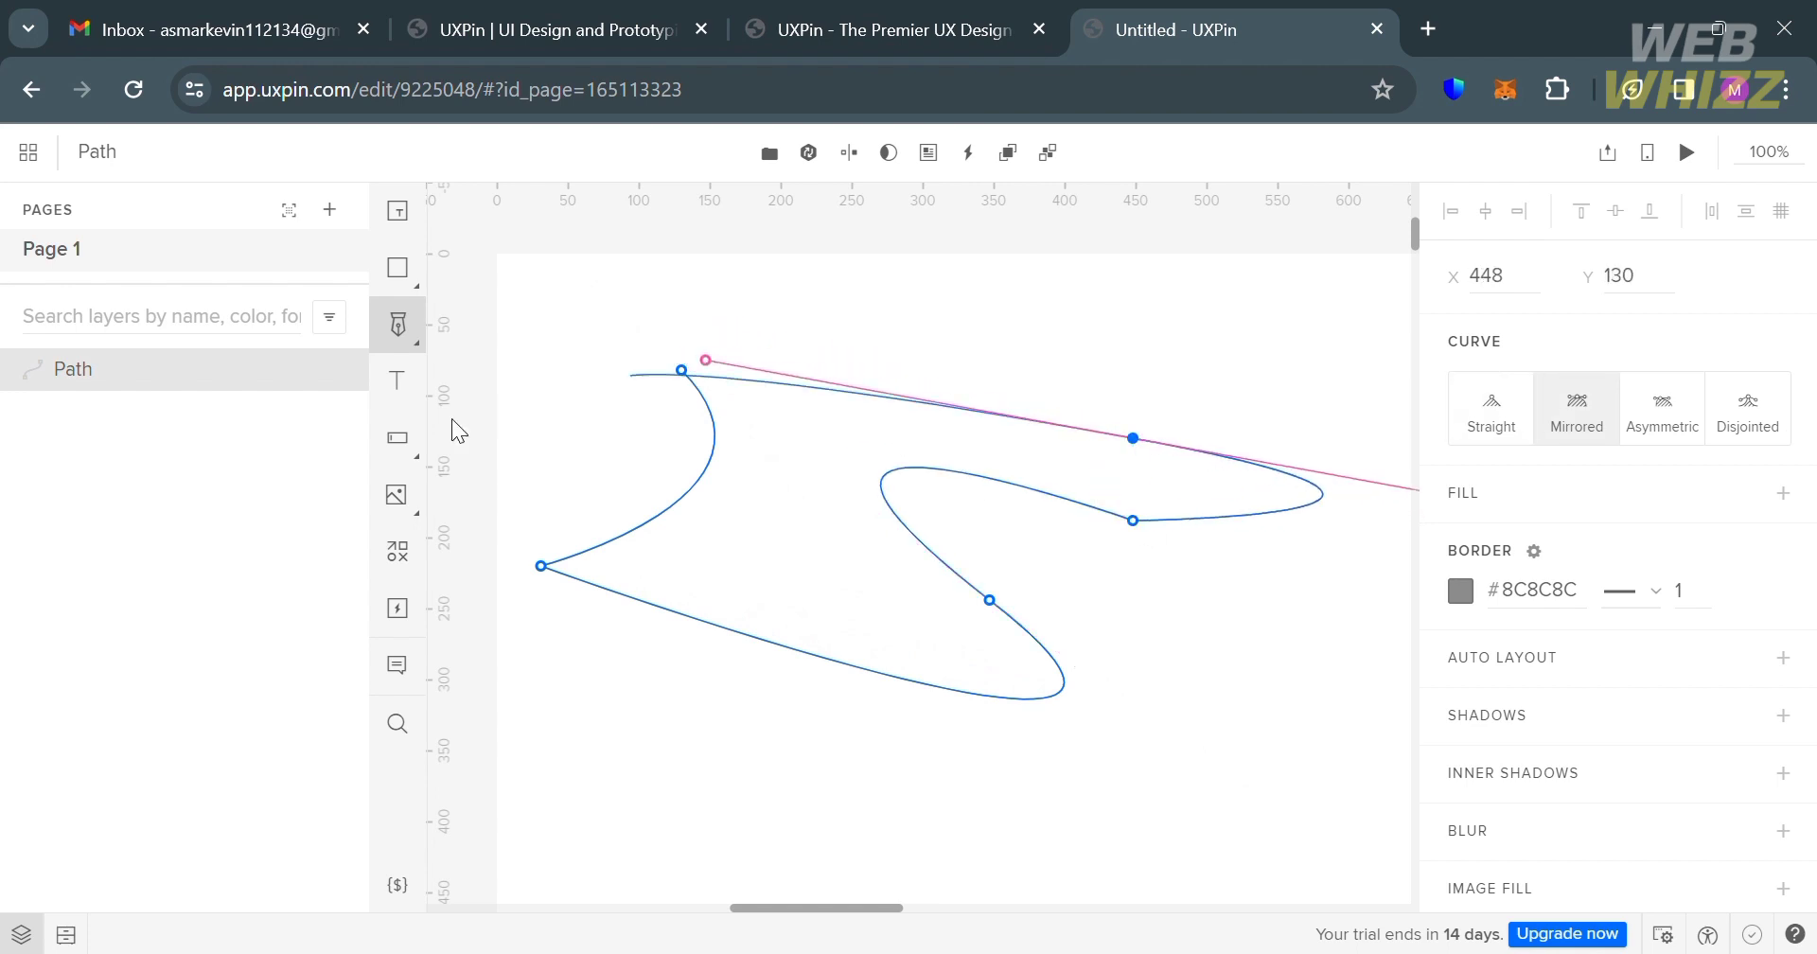
{"action": "left_click", "coordinate": [417, 391]}
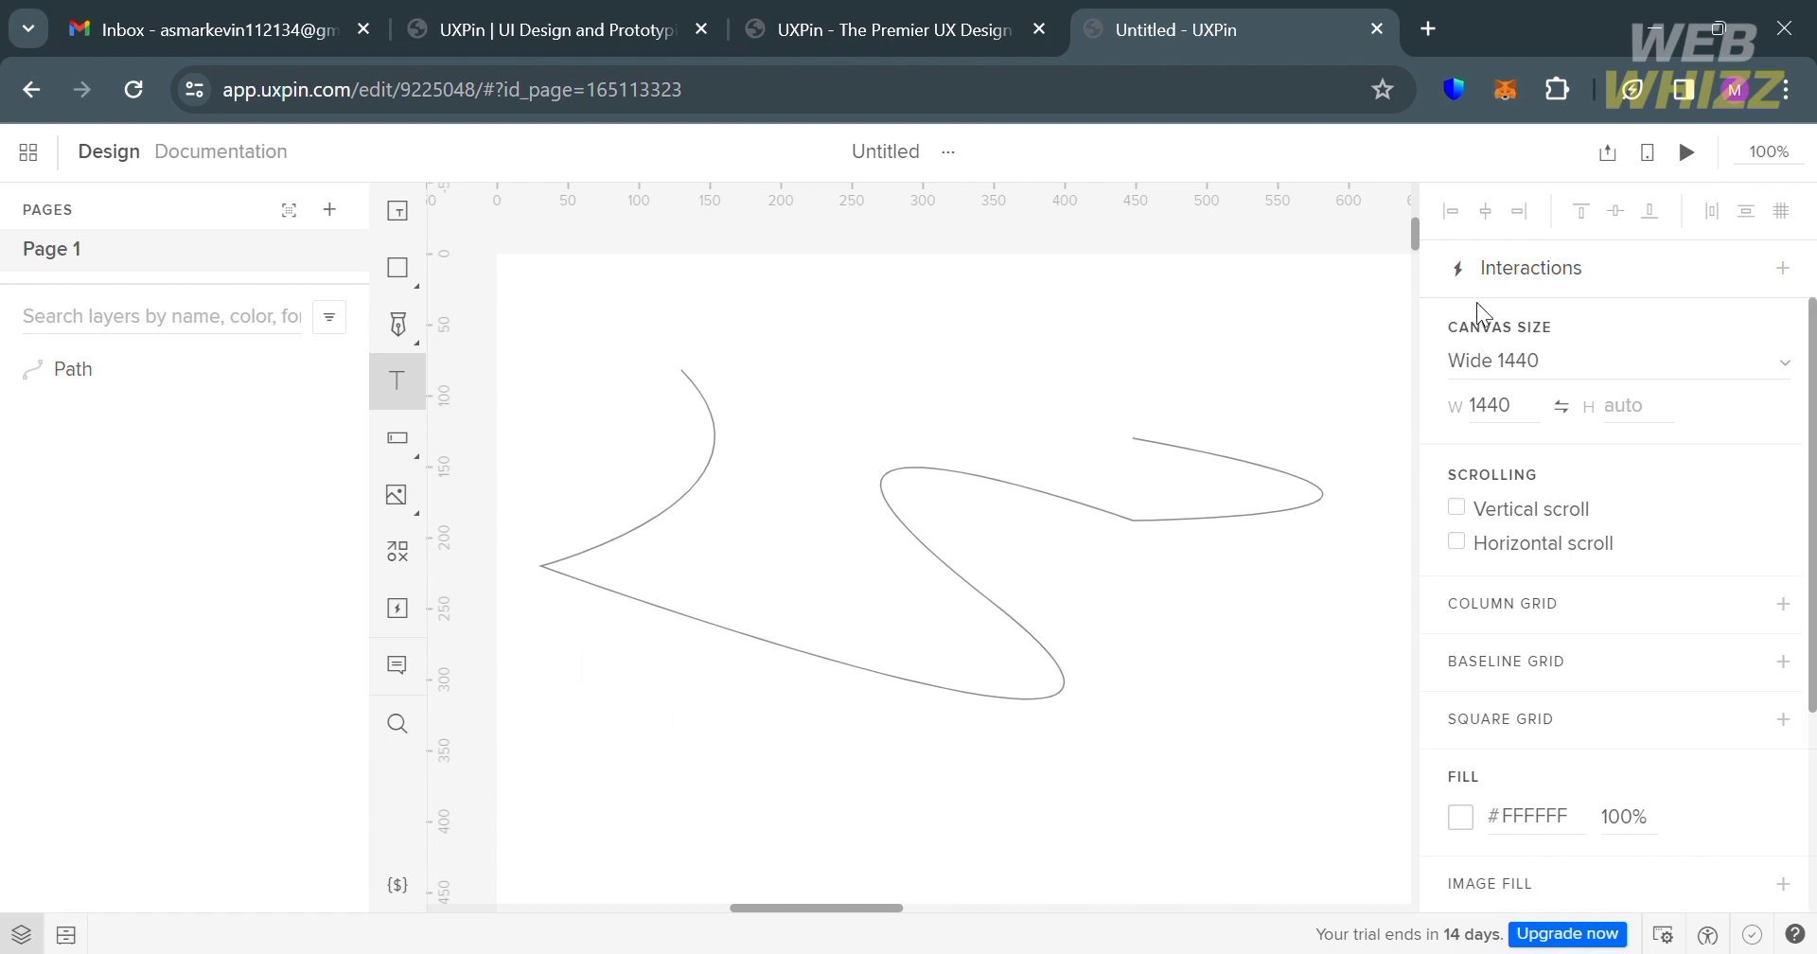
{"action": "scroll", "coordinate": [1592, 558], "scroll_direction": "down", "scroll_amount": 2}
{"action": "scroll", "coordinate": [1592, 559], "scroll_direction": "down", "scroll_amount": 2}
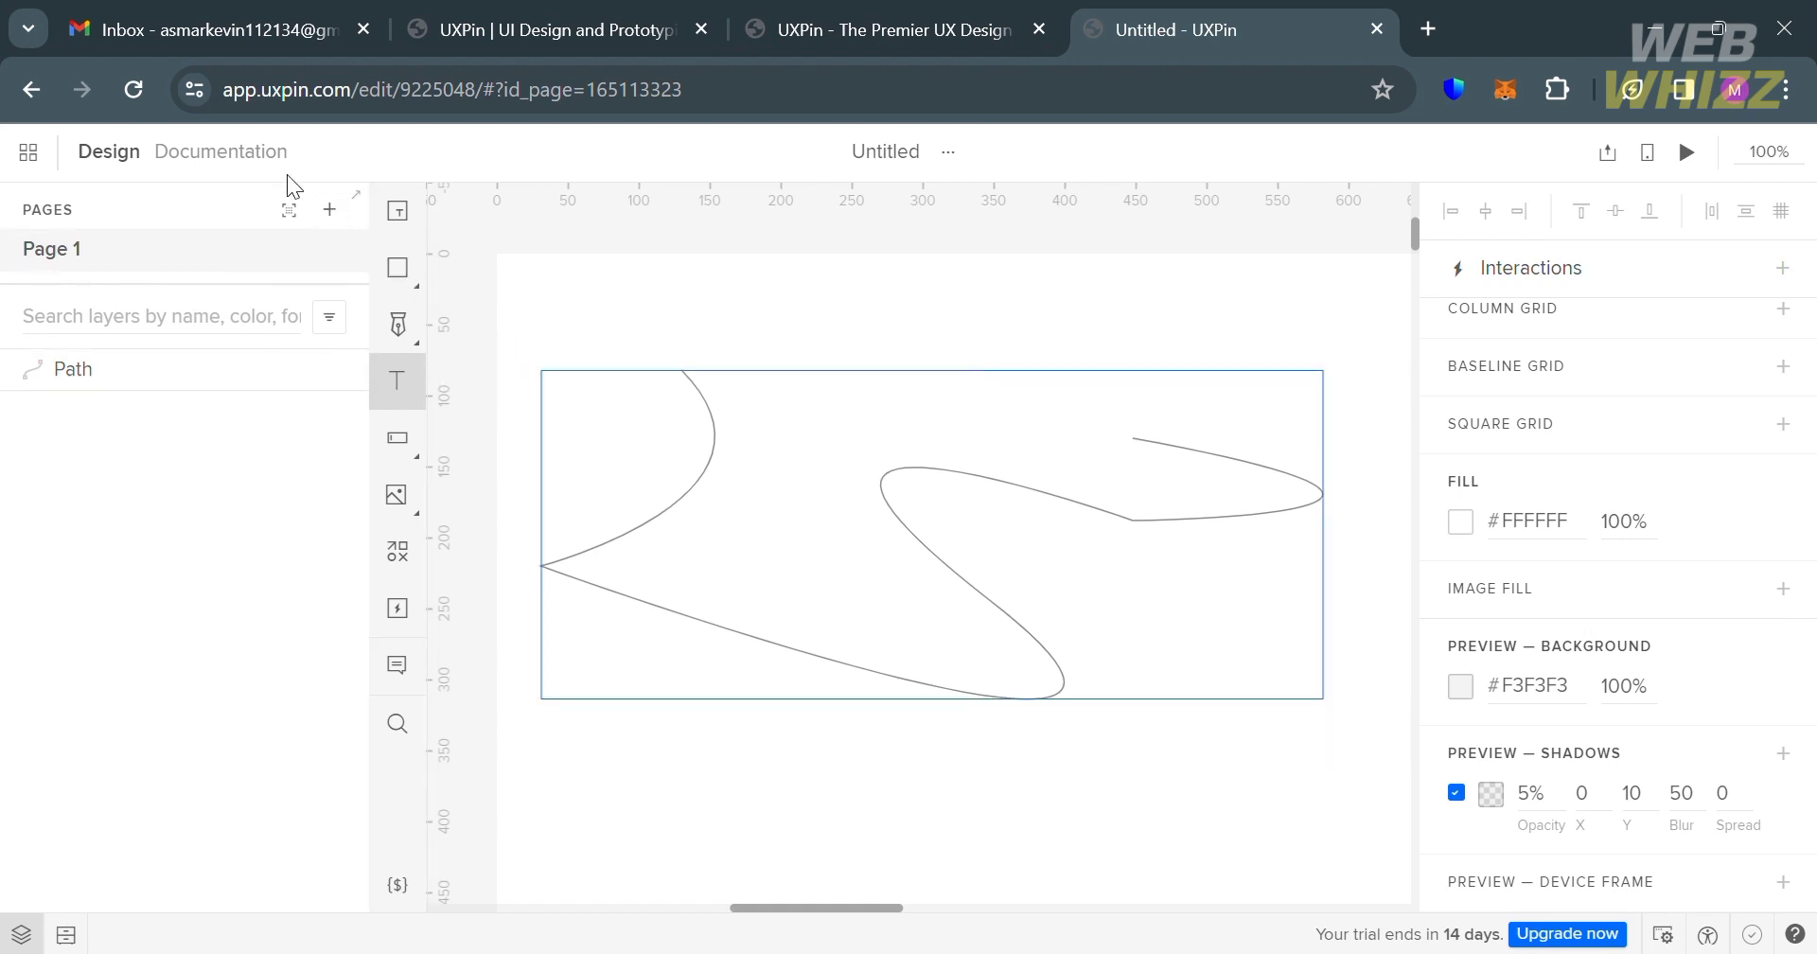
{"action": "left_click", "coordinate": [261, 152]}
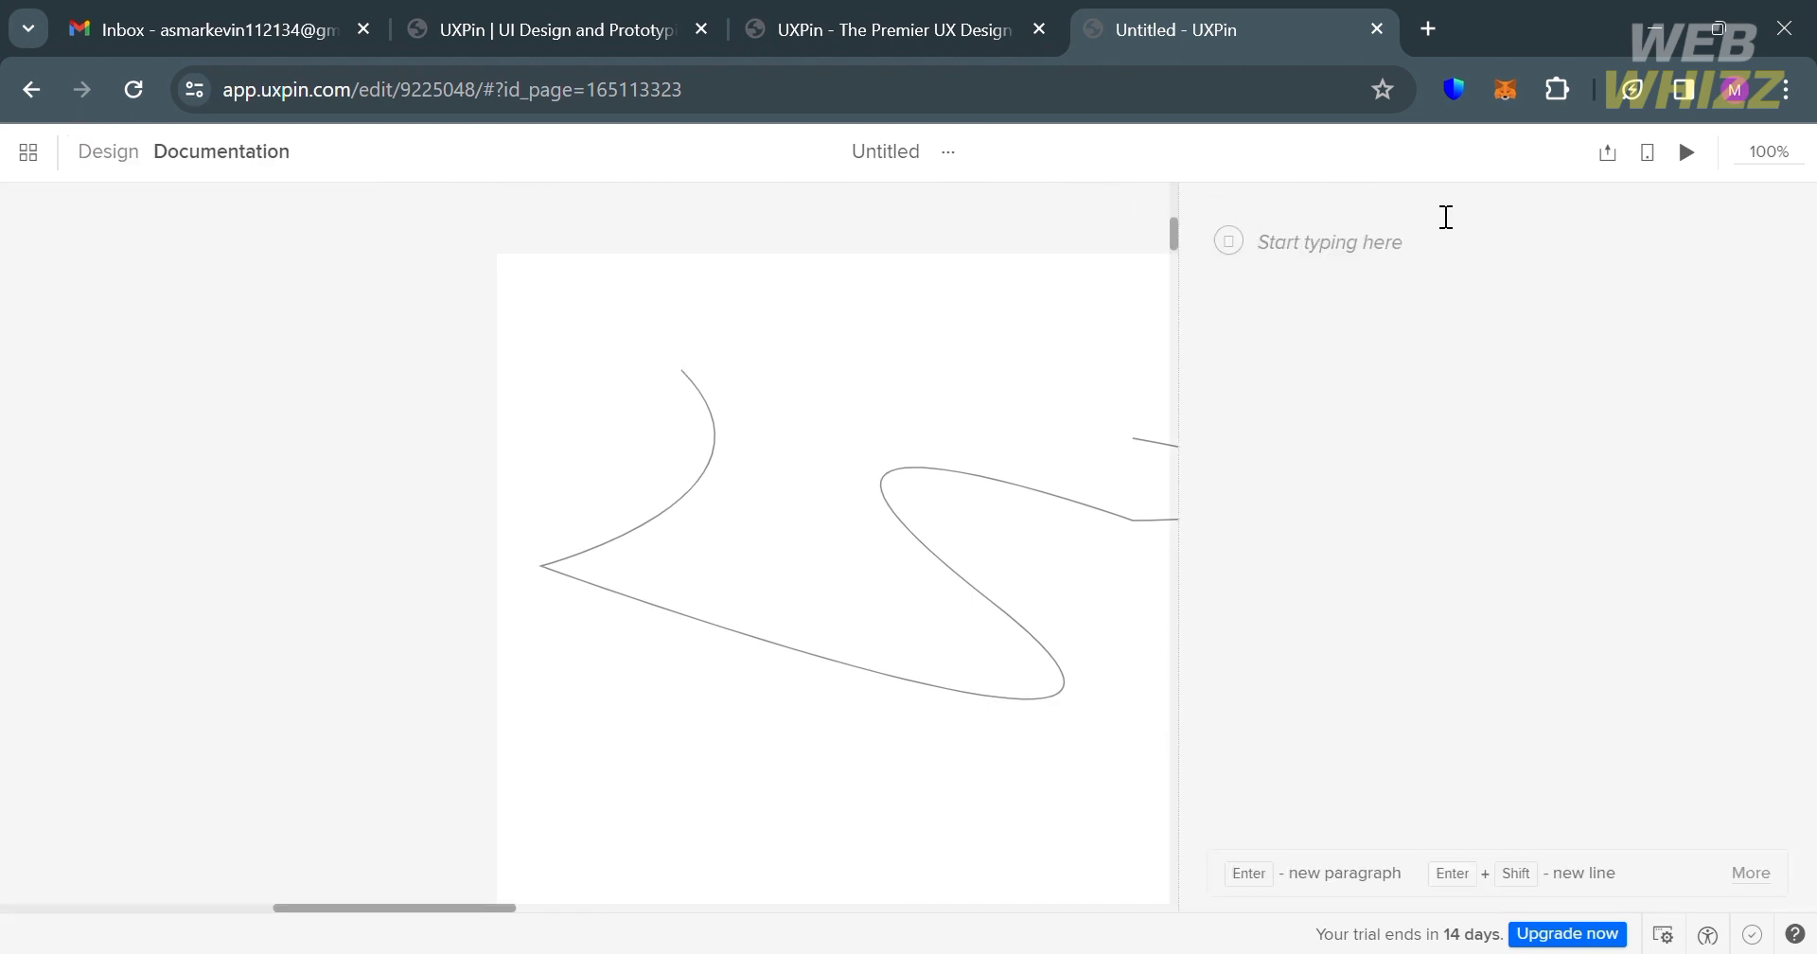
{"action": "left_click", "coordinate": [121, 161]}
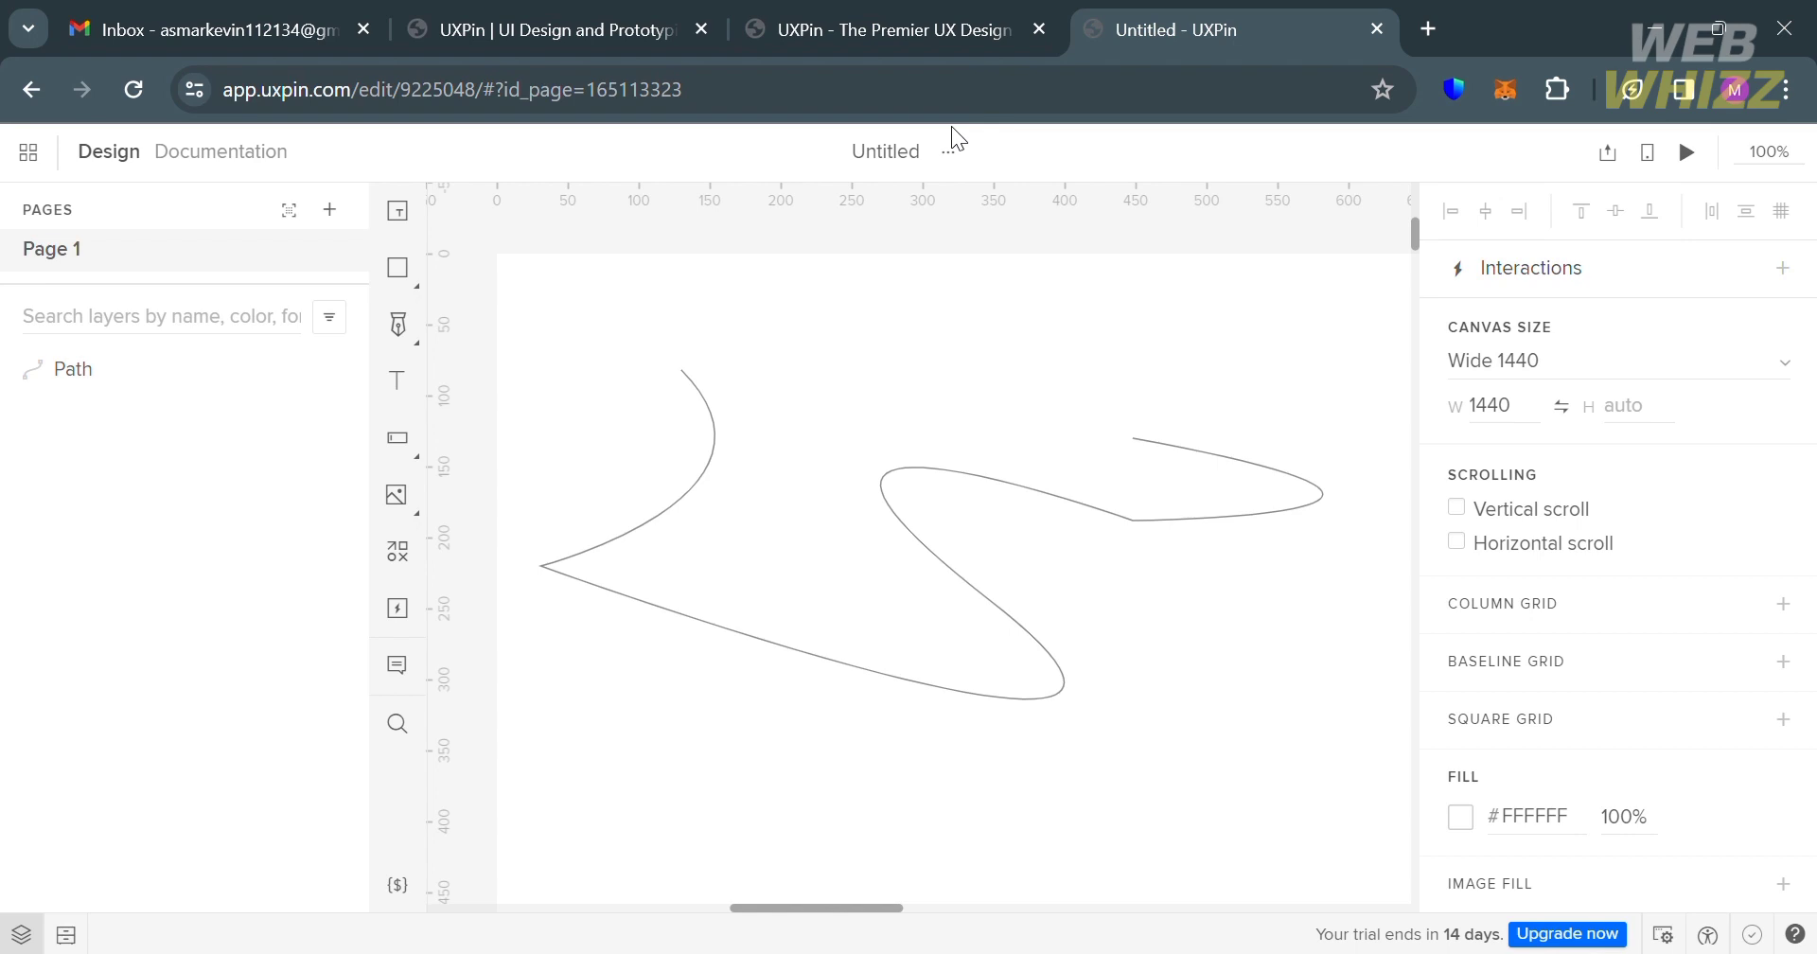
{"action": "left_click", "coordinate": [901, 161]}
{"action": "left_click", "coordinate": [1095, 352]}
- From the Project 1 page, import the aesthetic-neon-wallpaper-preview image as a new prototype
{"action": "left_click", "coordinate": [36, 100]}
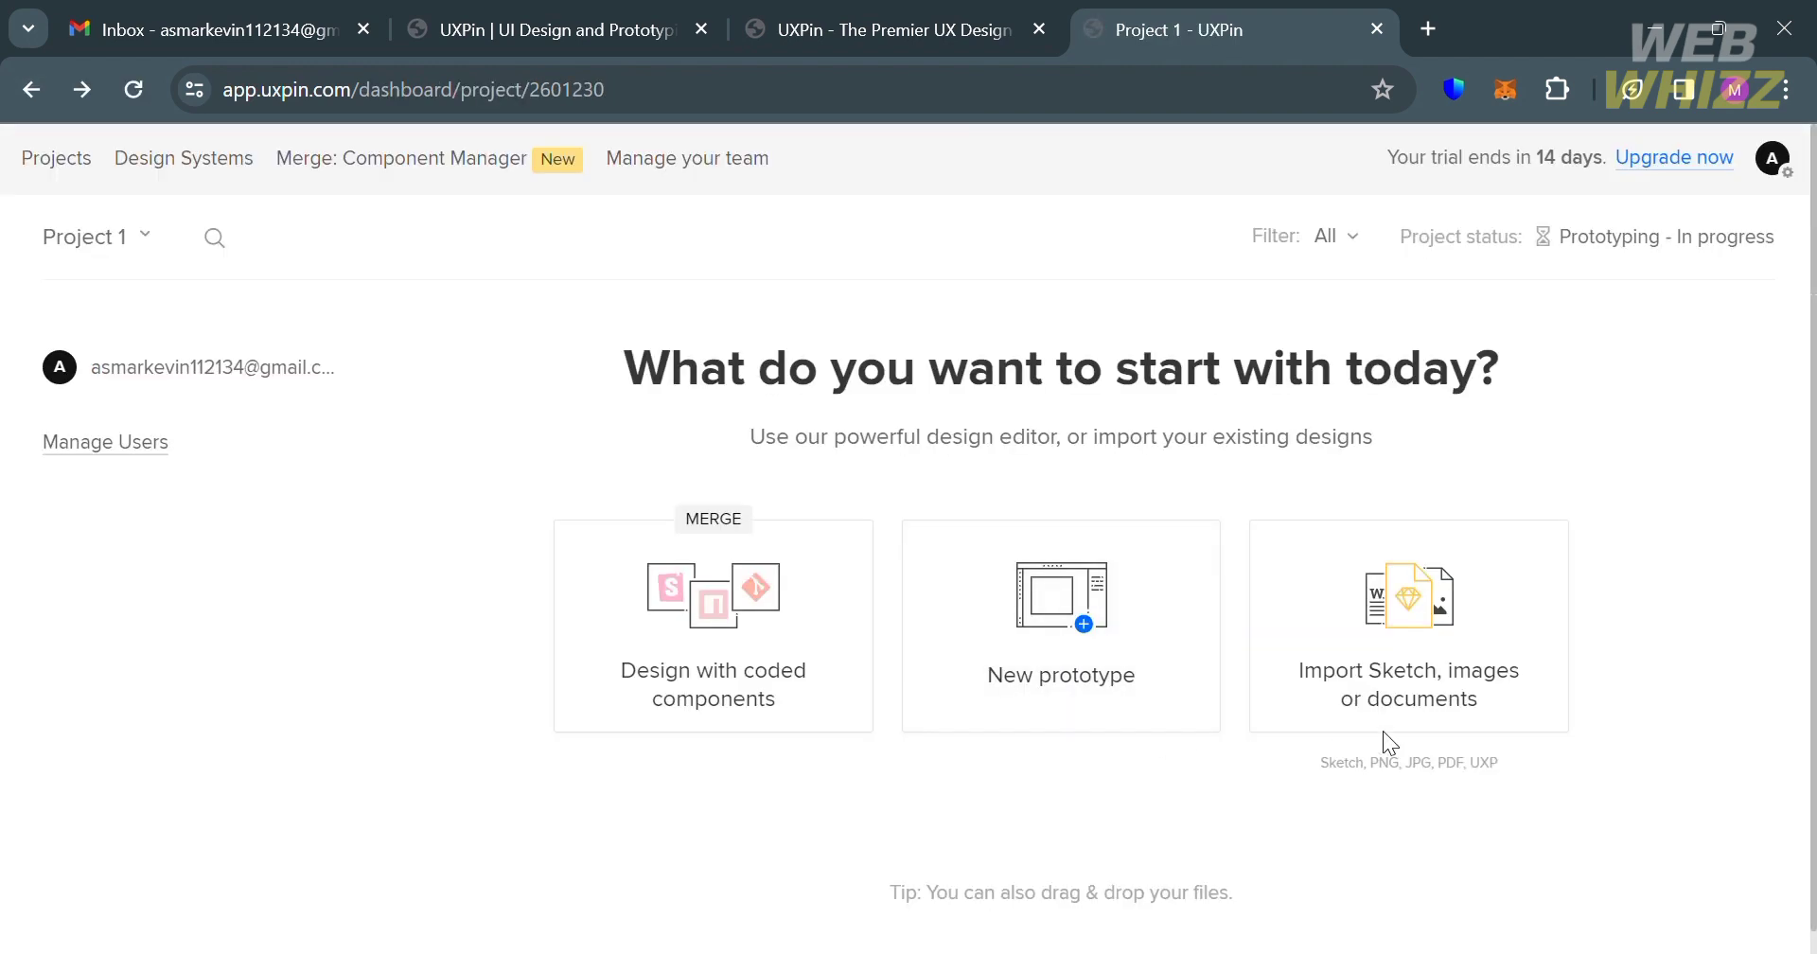
{"action": "left_click", "coordinate": [1457, 673]}
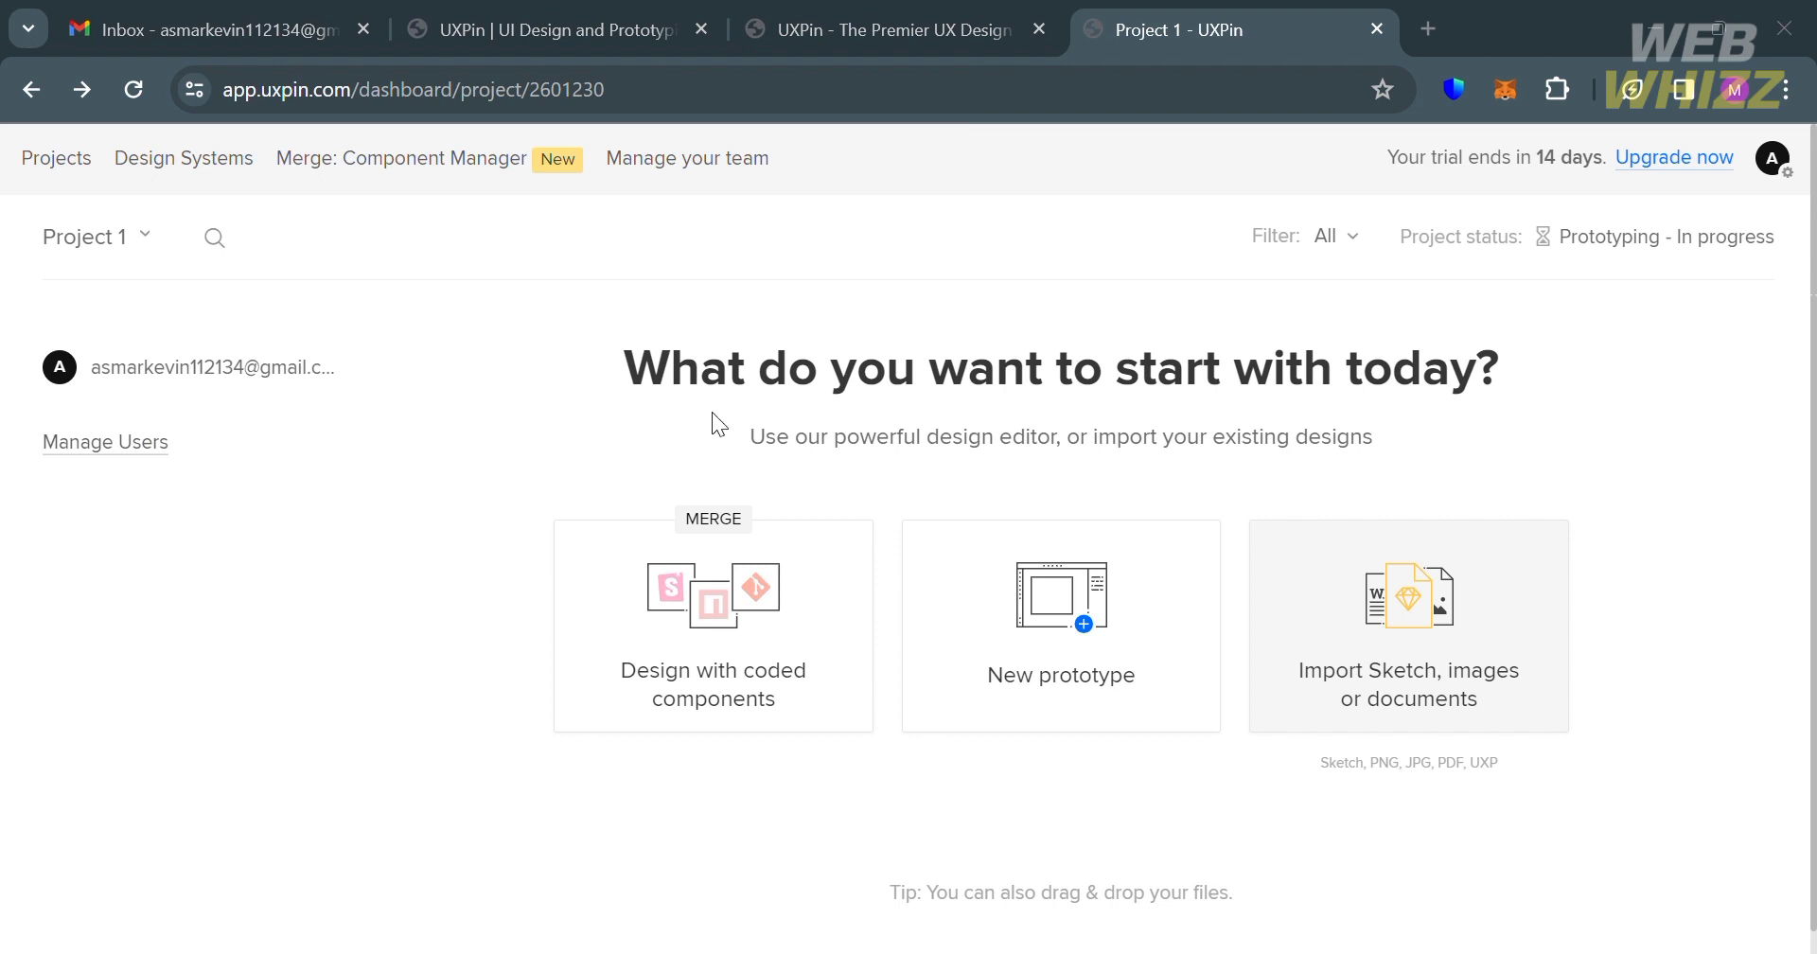
{"action": "key", "text": "Return"}
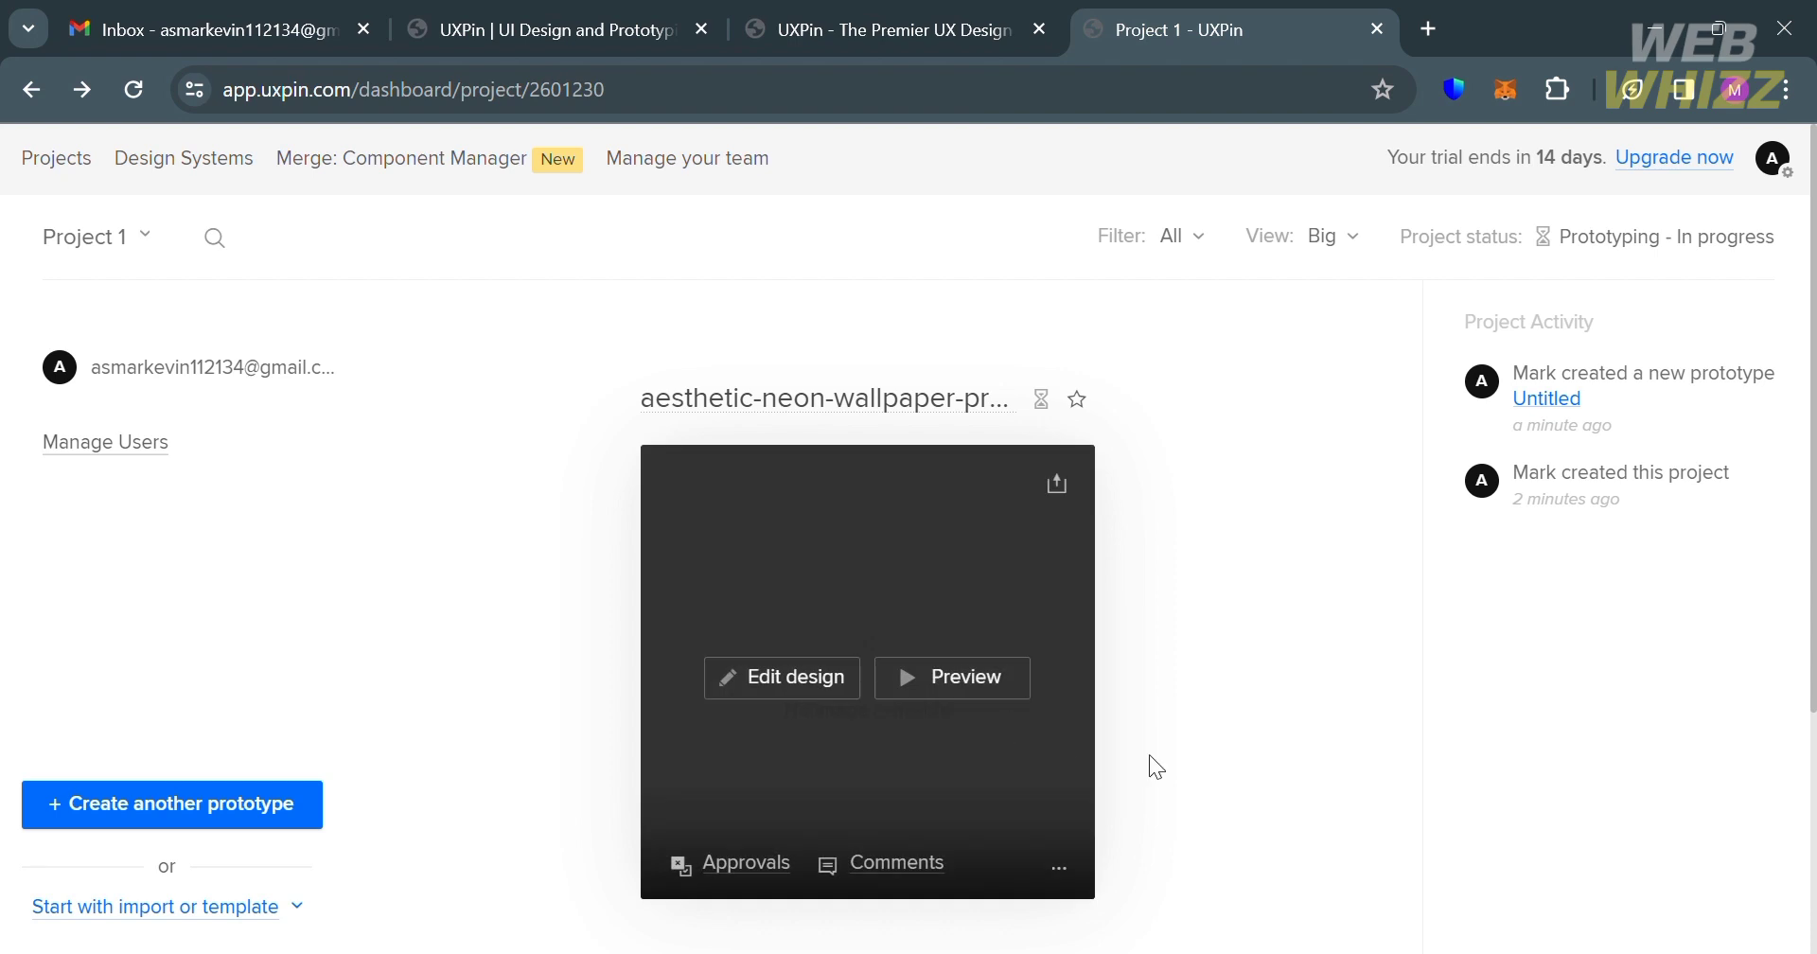
{"action": "mouse_move", "coordinate": [789, 814]}
- Edit the imported wallpaper design and draw a wide grey oval across the statue's eyes
{"action": "left_click", "coordinate": [777, 680]}
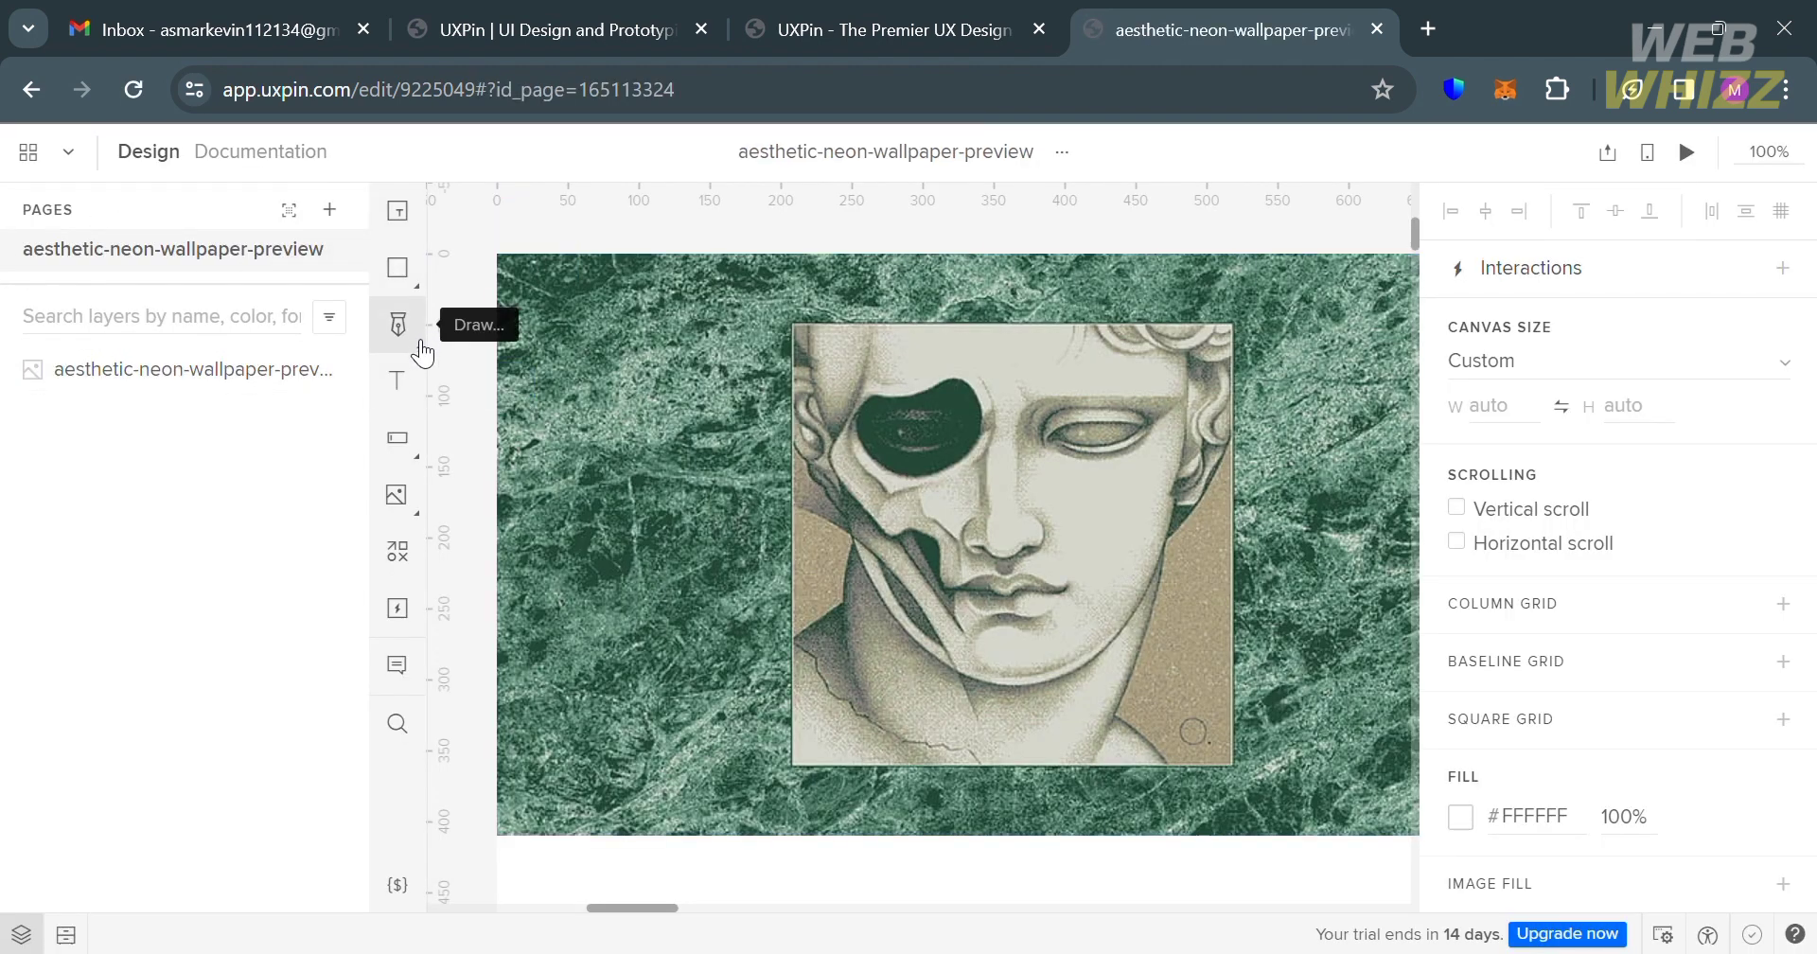
{"action": "left_click", "coordinate": [398, 270]}
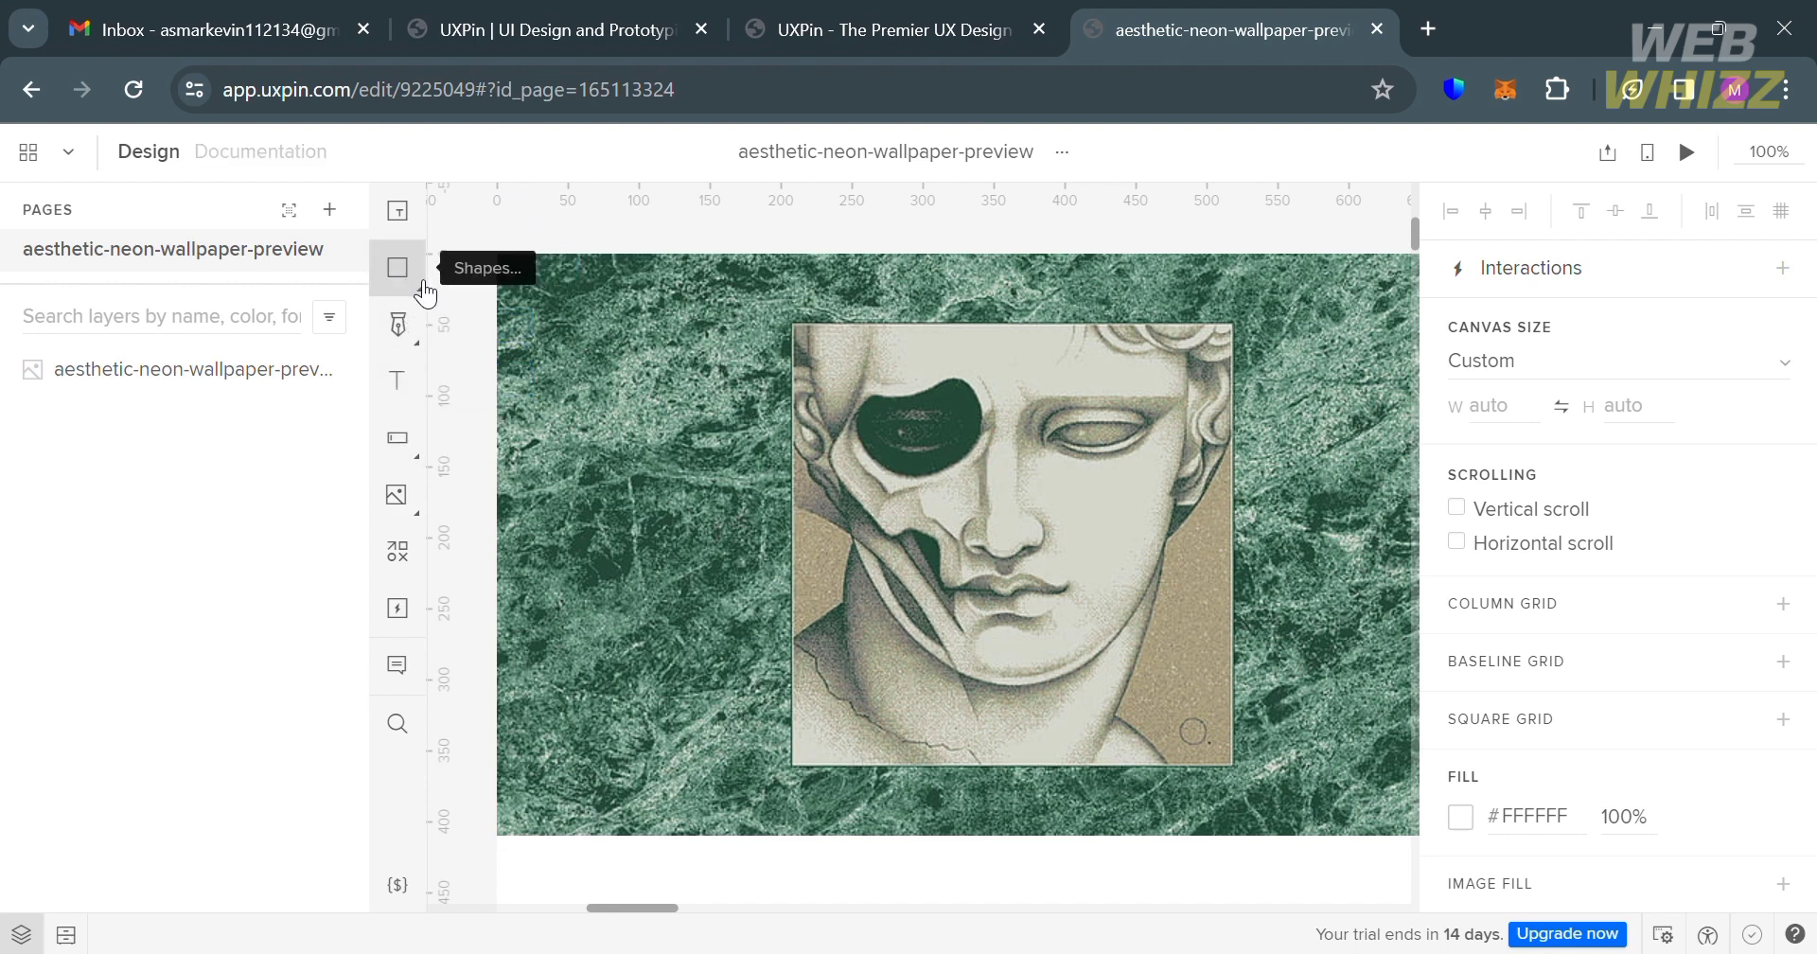
{"action": "left_click", "coordinate": [422, 290]}
{"action": "left_click", "coordinate": [500, 312]}
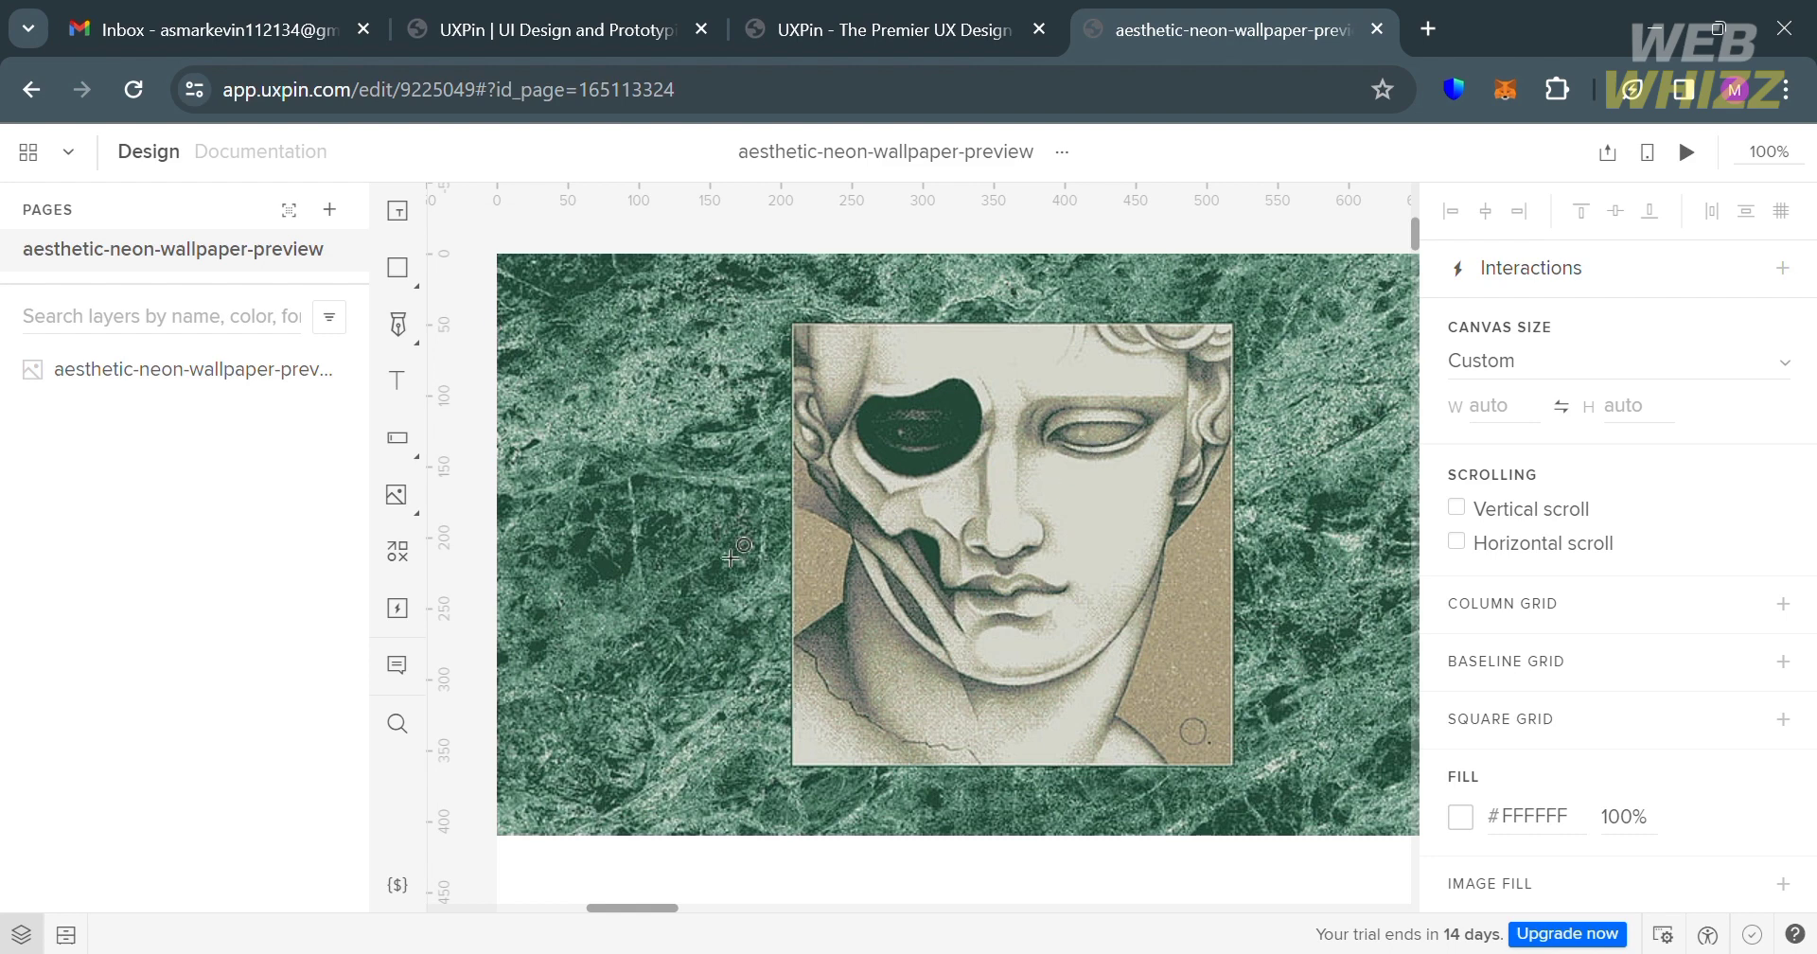
{"action": "left_click_drag", "start_coordinate": [722, 536], "coordinate": [1326, 361]}
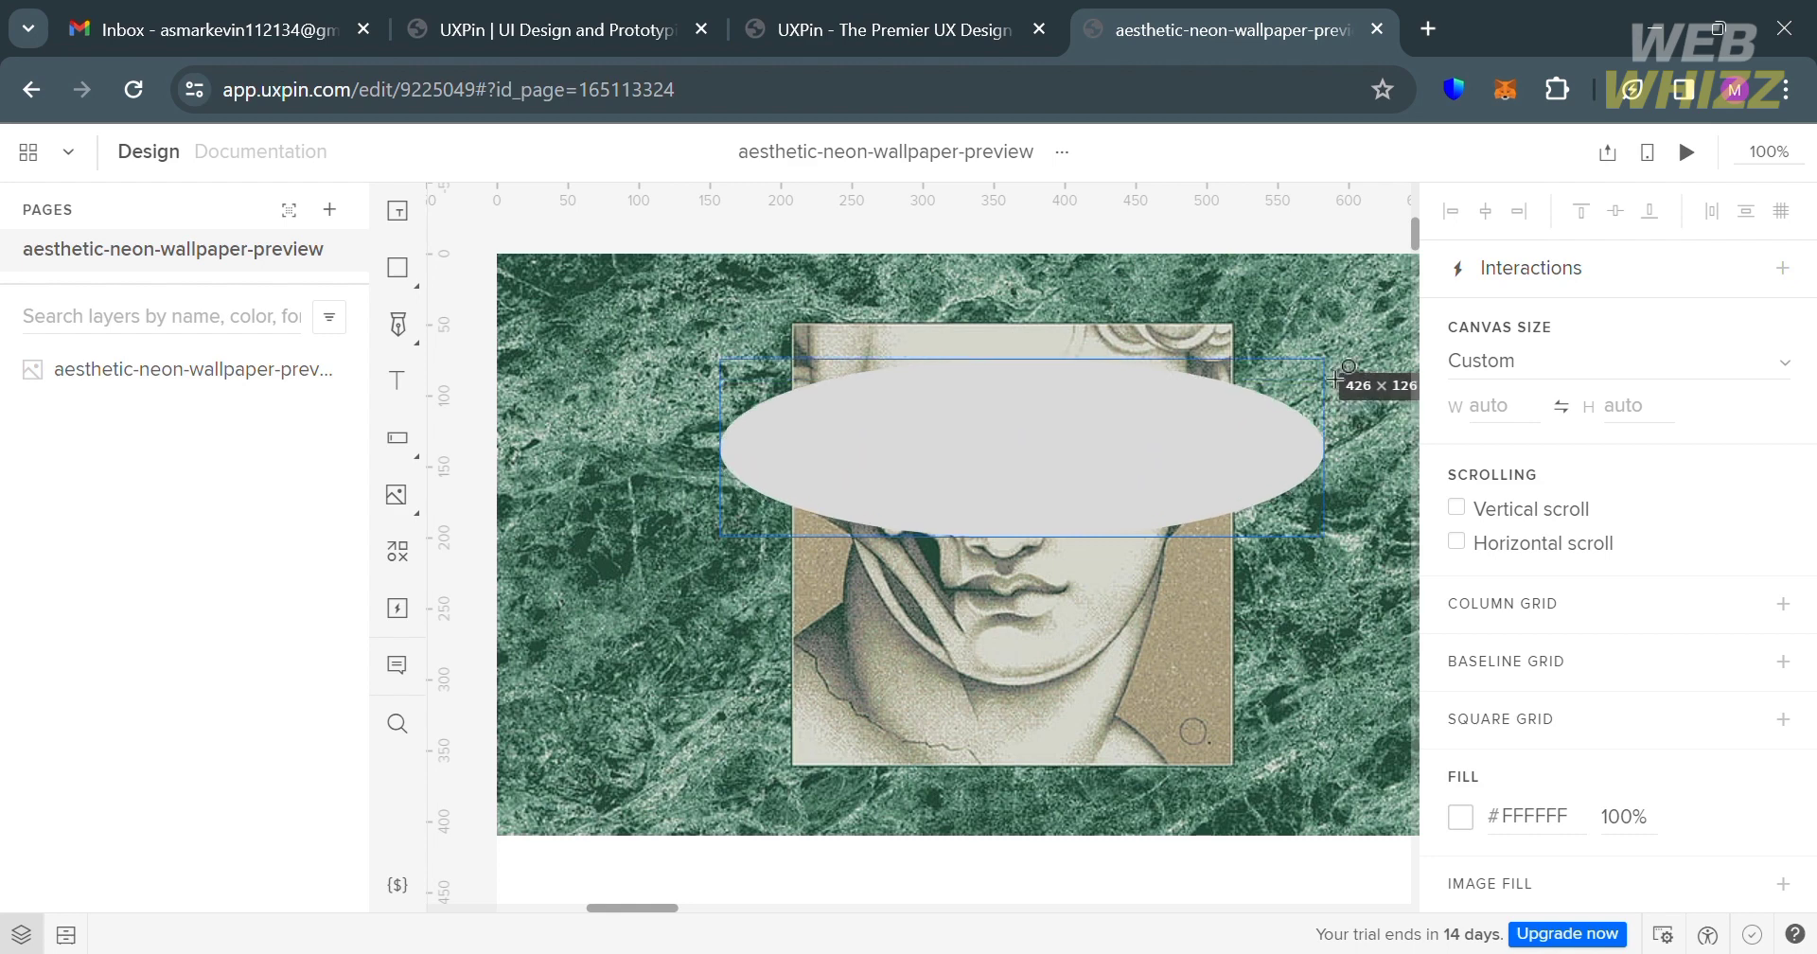
{"action": "left_click", "coordinate": [1333, 630]}
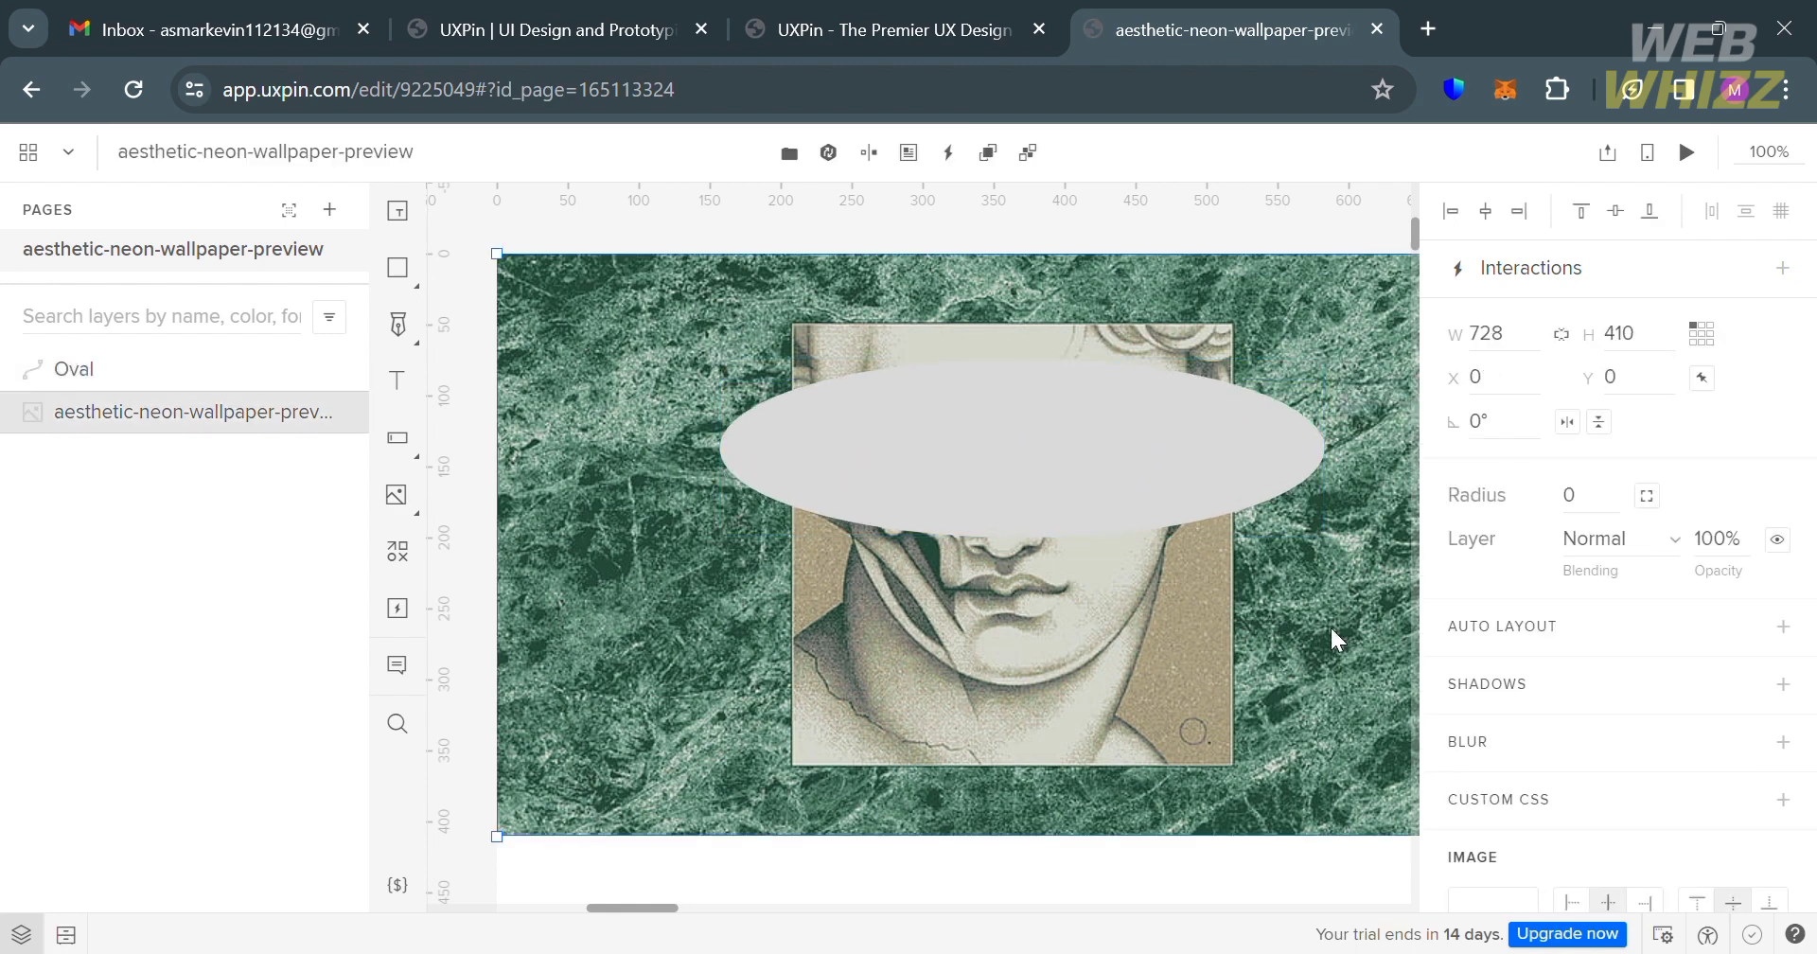
{"action": "left_click", "coordinate": [1201, 507]}
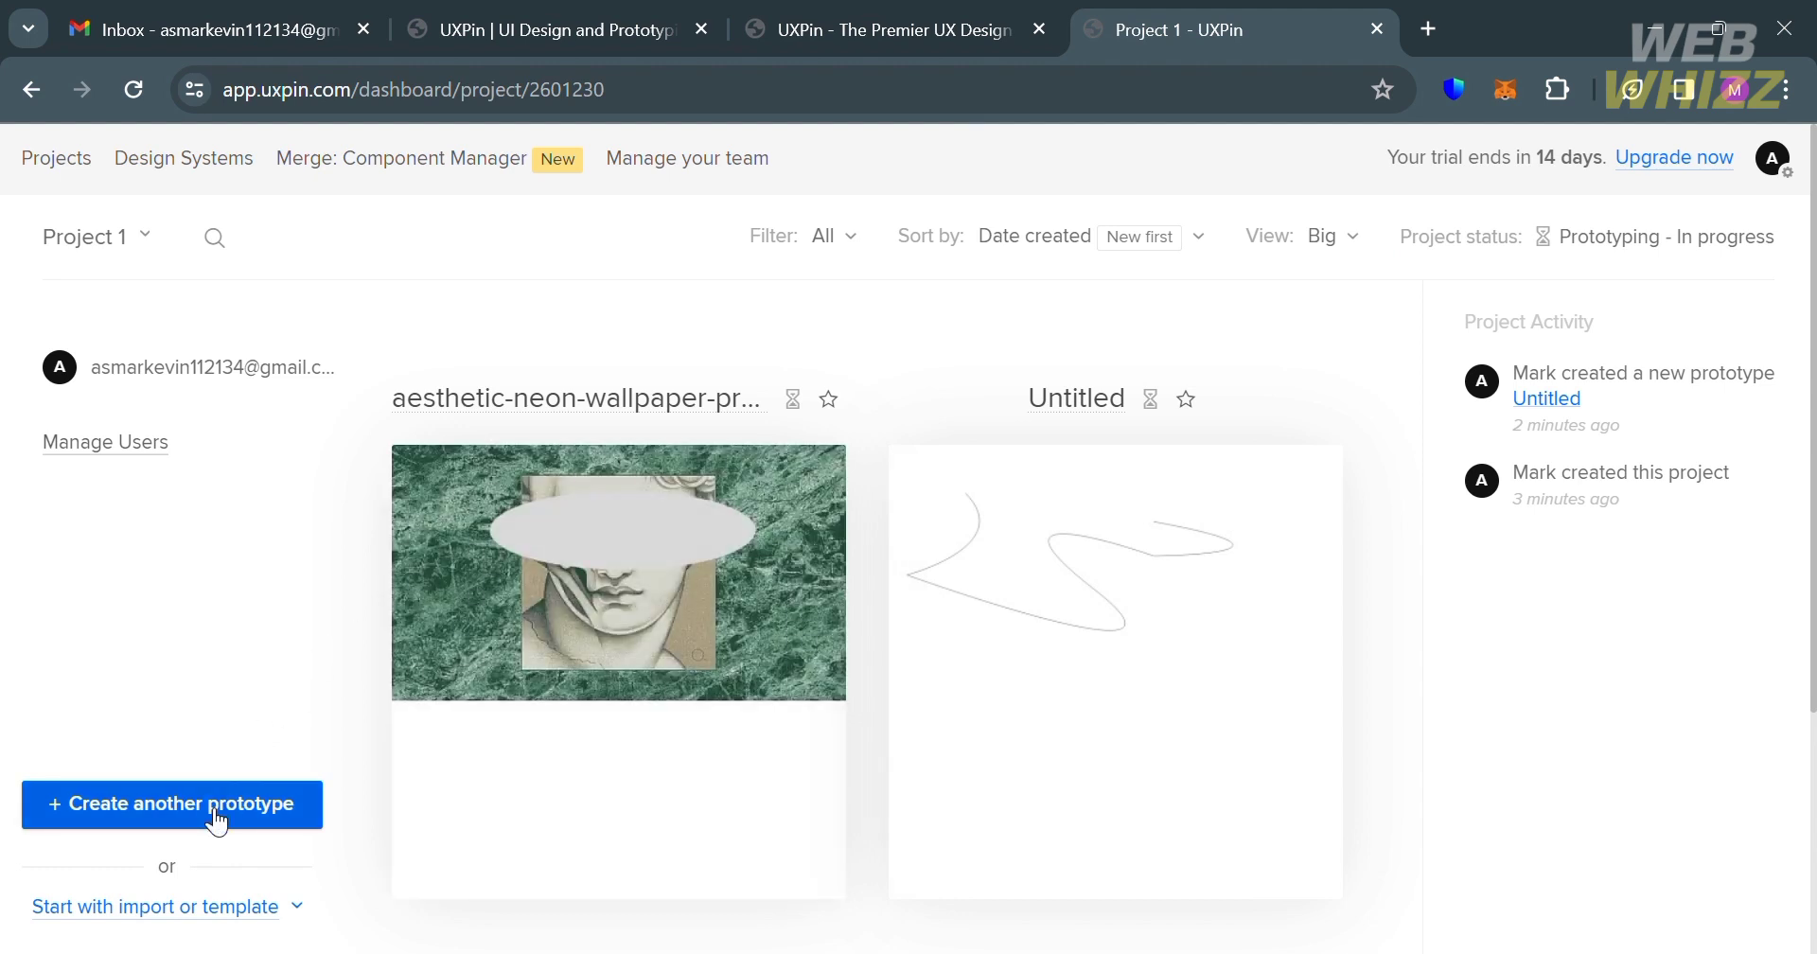
- Create another Untitled prototype from the Project 1 page
{"action": "left_click", "coordinate": [215, 816]}
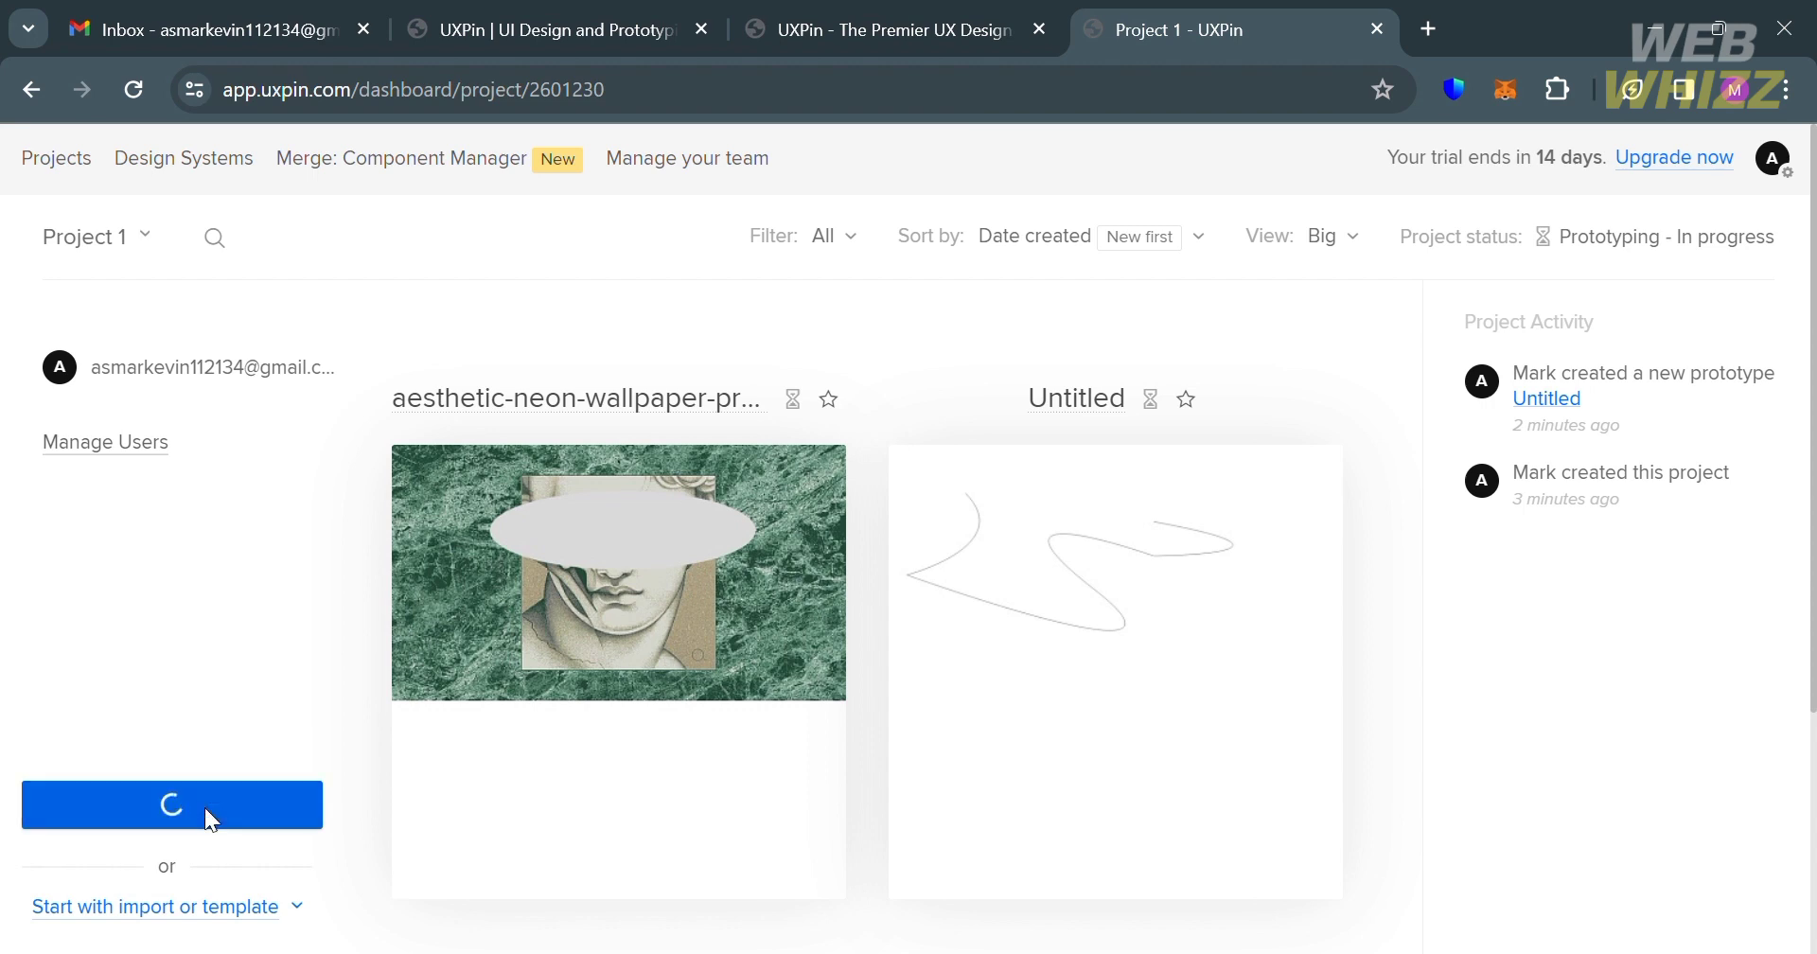